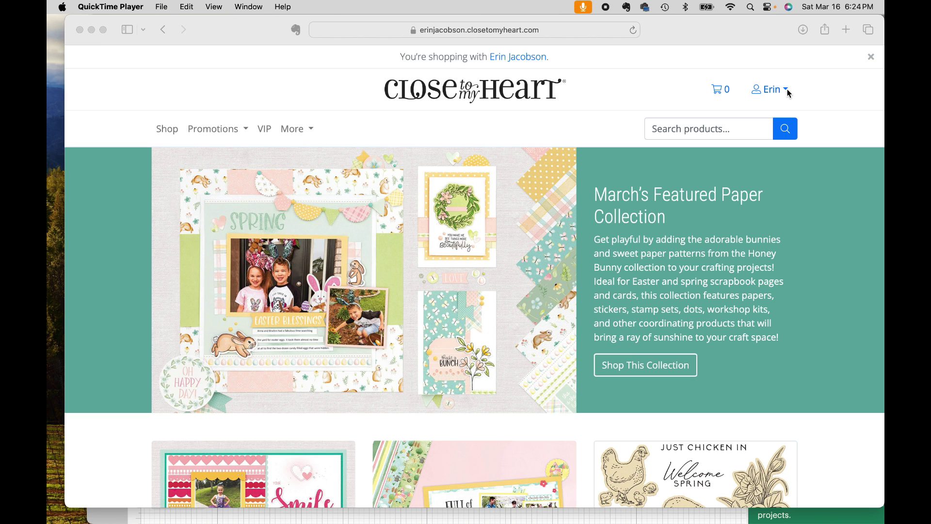
Step: Open the Digital Library in the Close To My Heart account
left_click(787, 93)
left_click(787, 92)
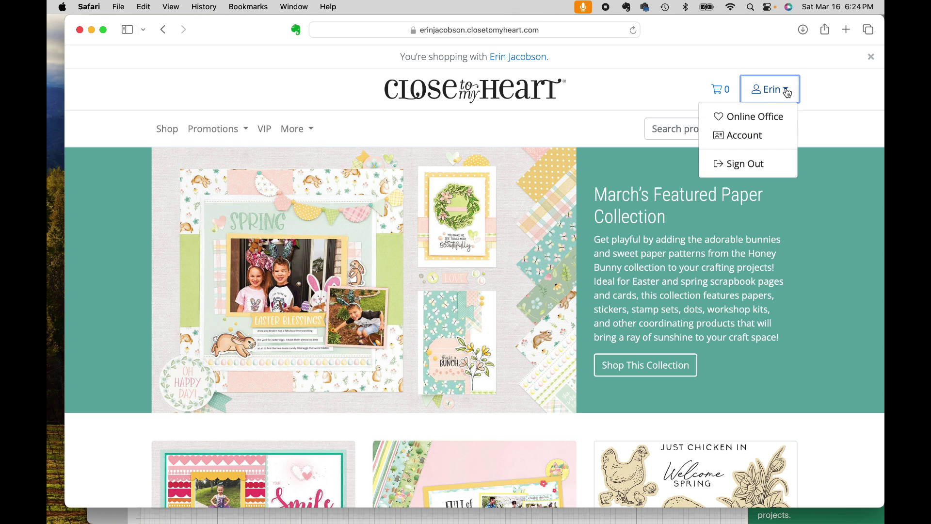
left_click(748, 139)
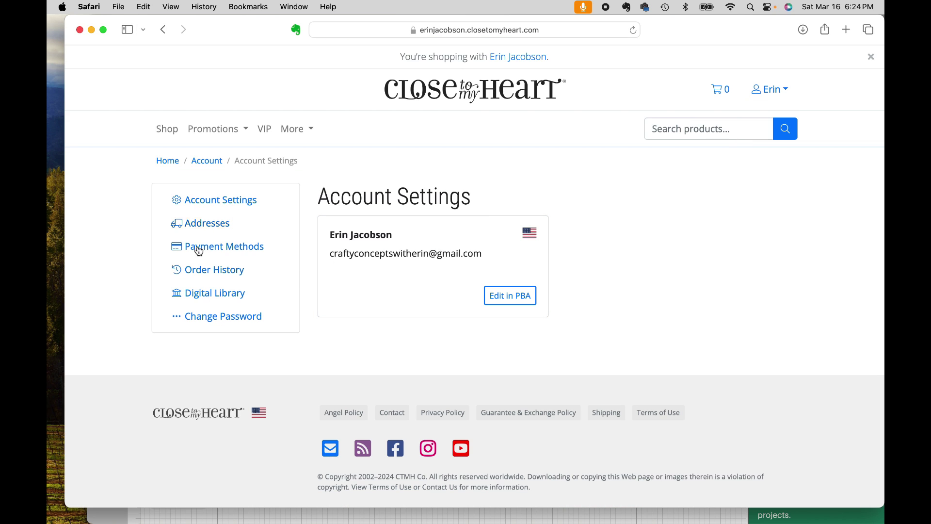
left_click(231, 294)
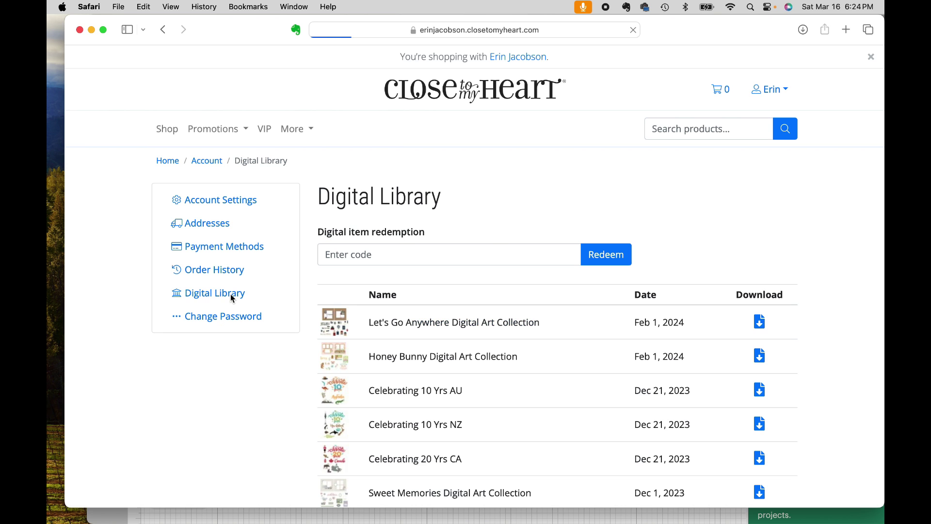
Step: Find the Let's Party Digital Art Collection in the Digital Library and download it
scroll(410, 360, "down", 2)
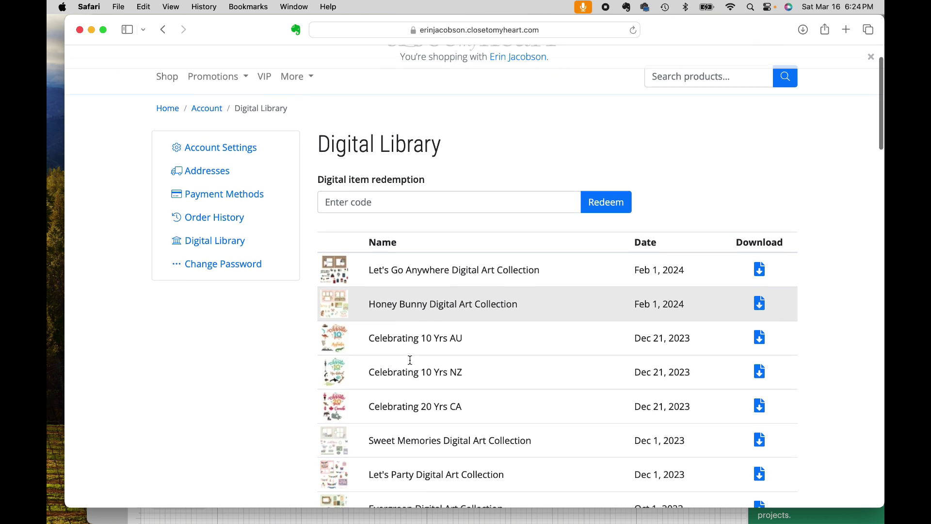
scroll(410, 359, "down", 1)
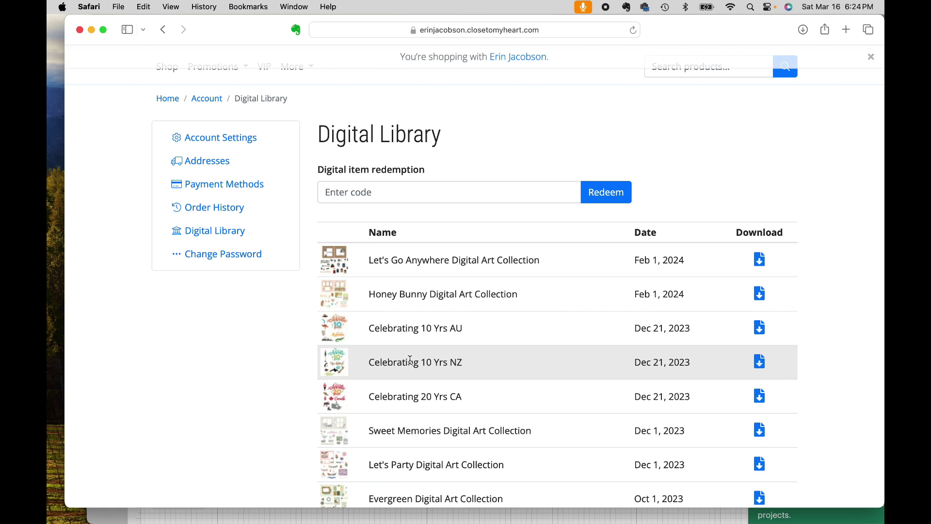
scroll(410, 359, "down", 3)
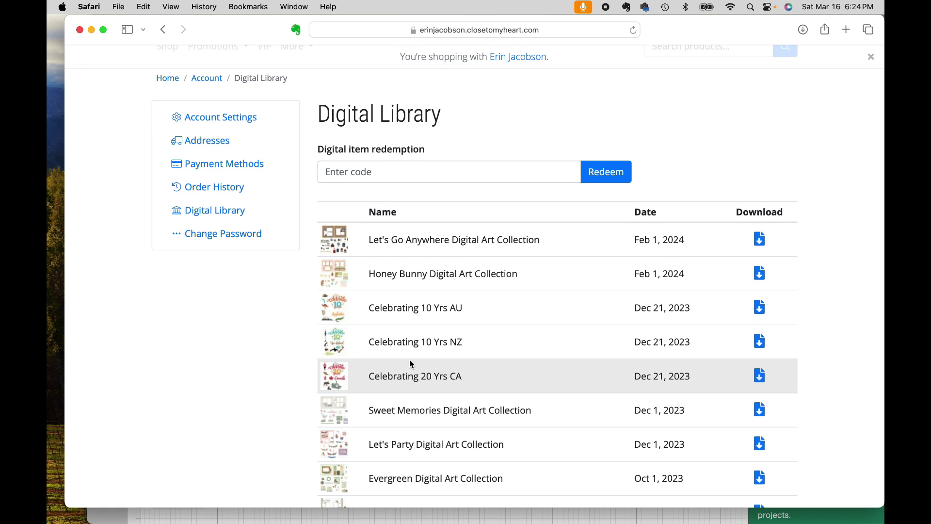
scroll(409, 360, "down", 3)
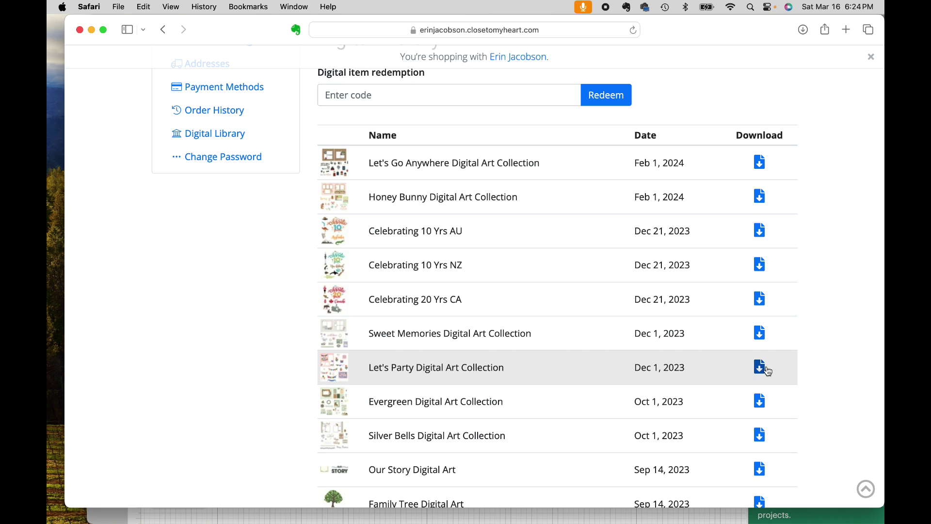
left_click(761, 369)
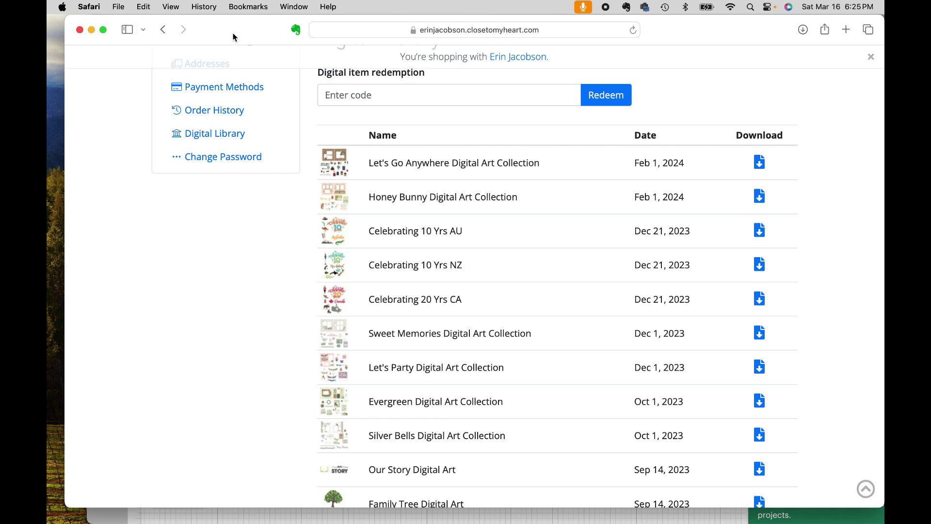
Step: Switch to Cricut Design Space and move both the browser and its window aside to uncover part of the desktop
left_click_drag(232, 31, 439, 35)
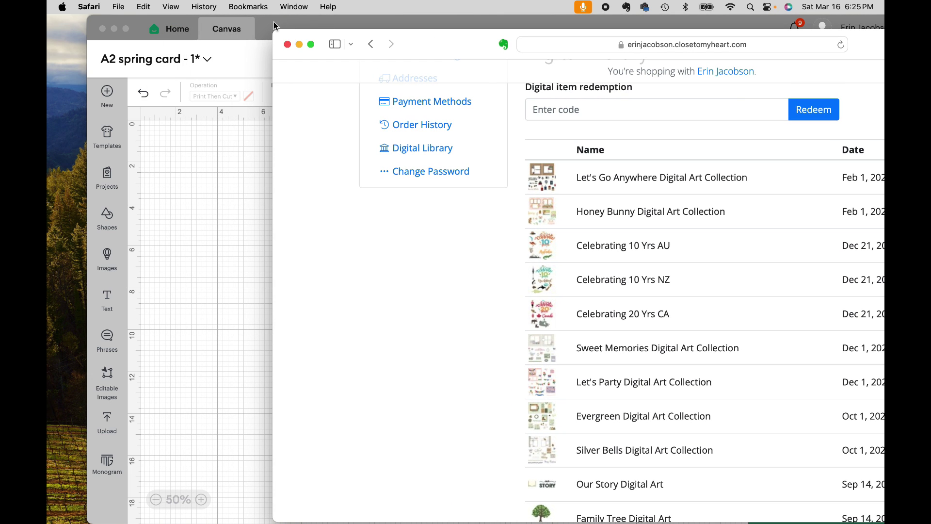
left_click(176, 178)
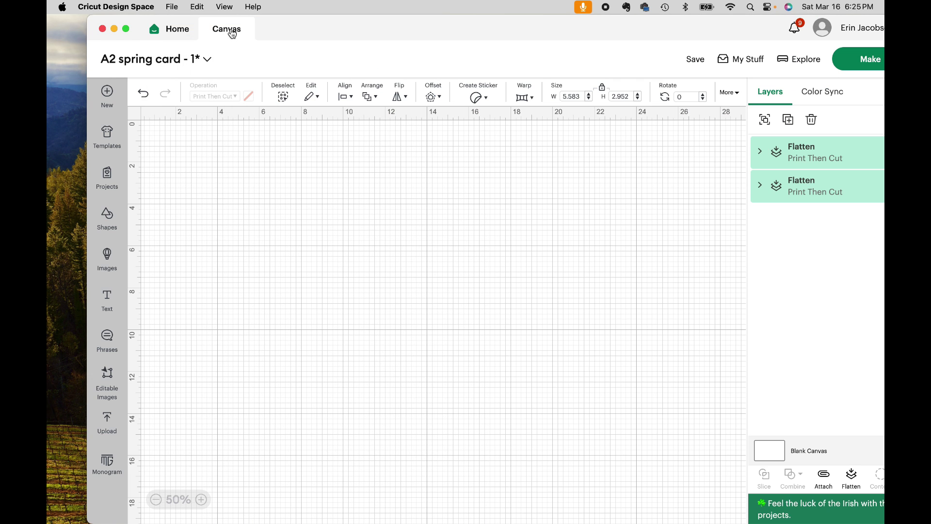
left_click_drag(268, 25, 466, 26)
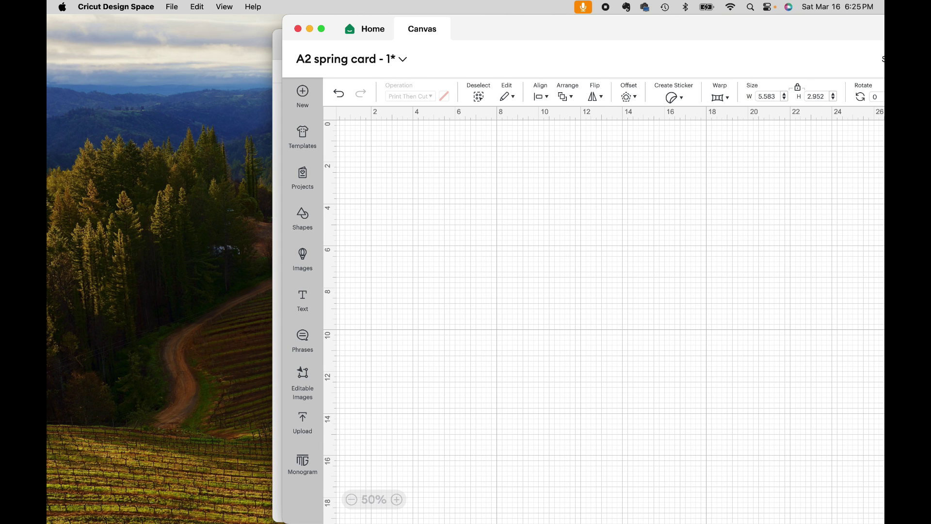
Step: Open the downloaded Let's Party Digital Art Collection folder, move all its files to the desktop, and close the folder window
left_click(803, 505)
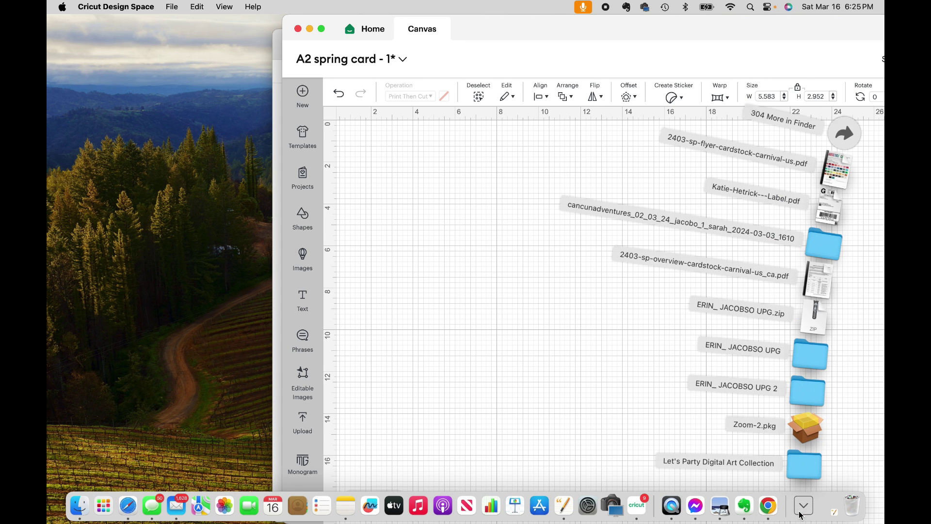
left_click(808, 473)
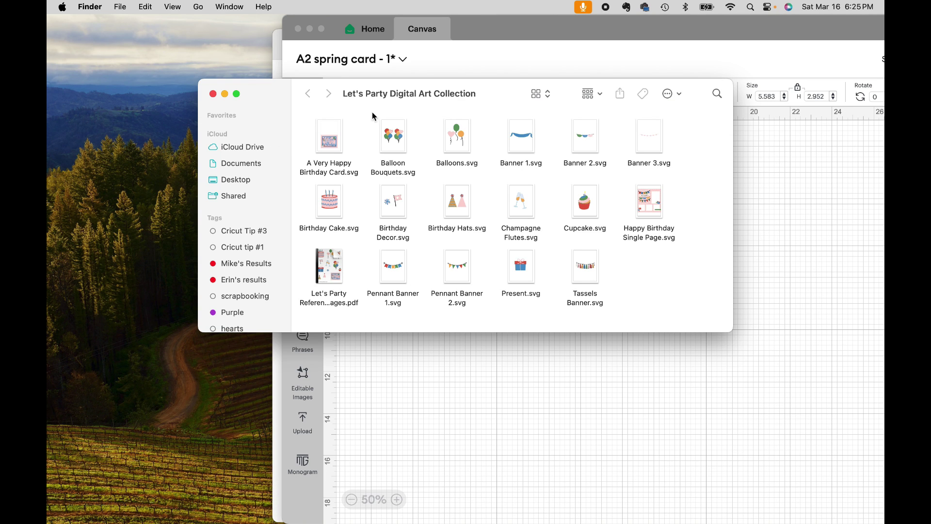
left_click_drag(307, 118, 667, 311)
left_click_drag(641, 201, 168, 365)
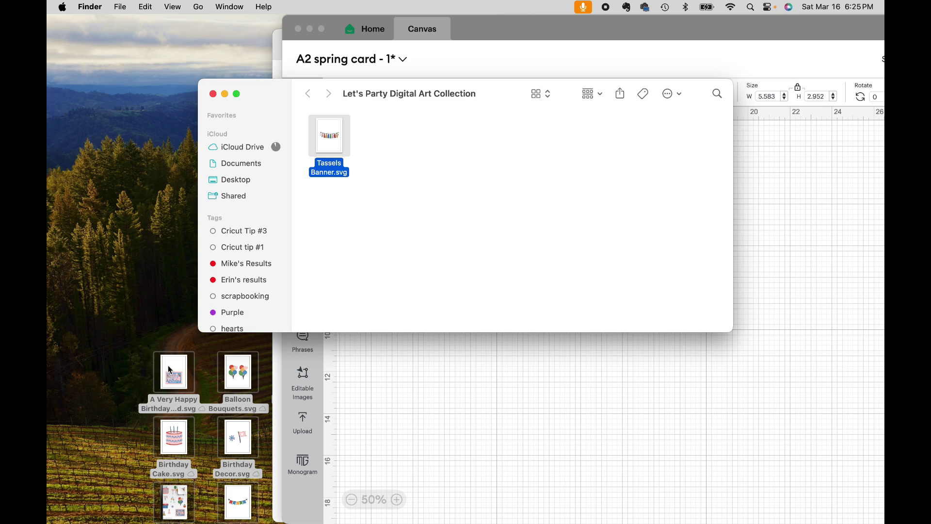
left_click(213, 94)
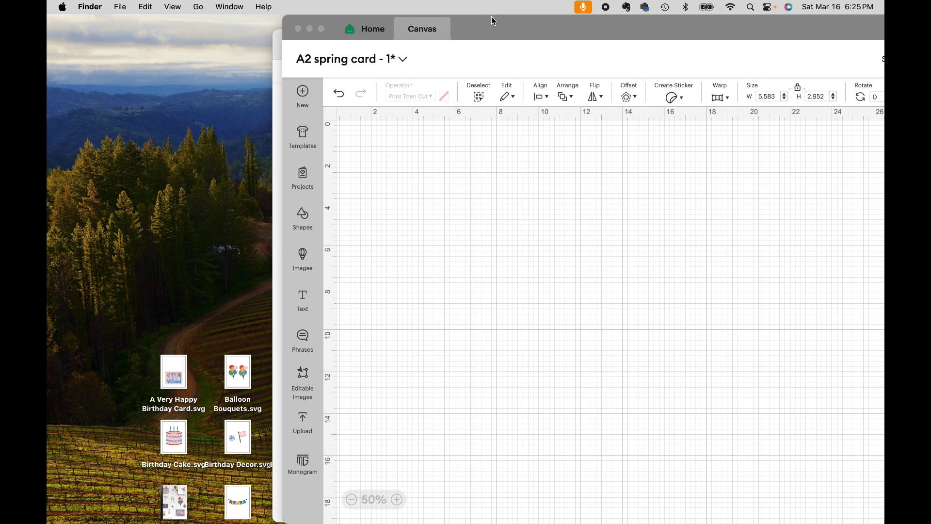
Step: Start an image upload in Cricut Design Space and load Balloon Bouquets.svg from the desktop into it
left_click_drag(492, 32, 414, 18)
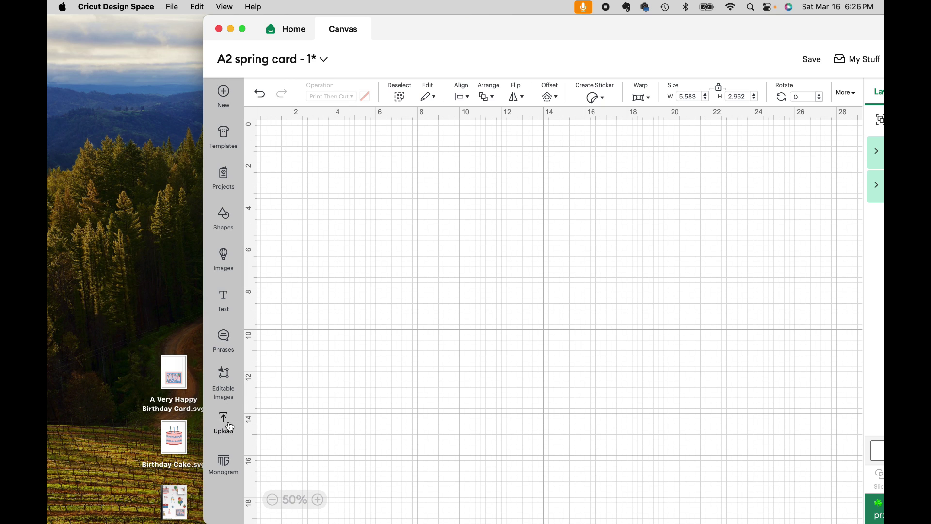
left_click(225, 424)
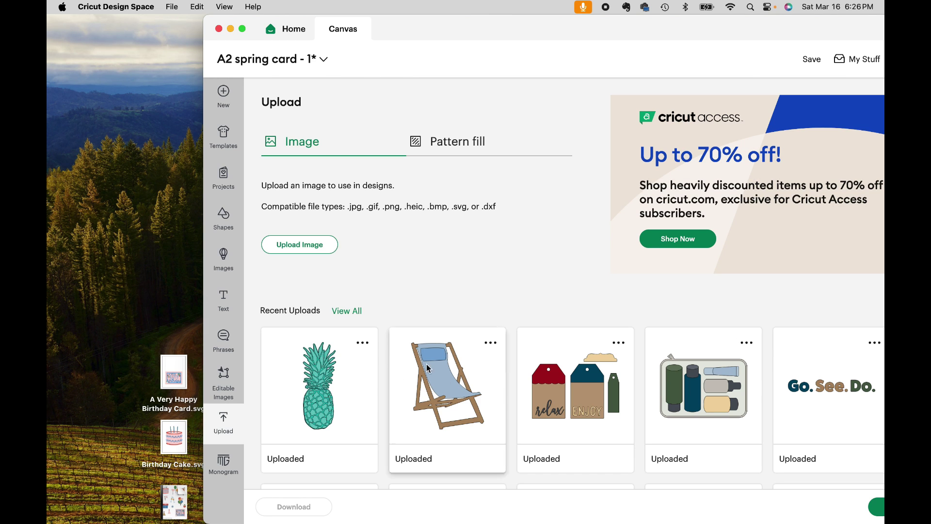
left_click(299, 247)
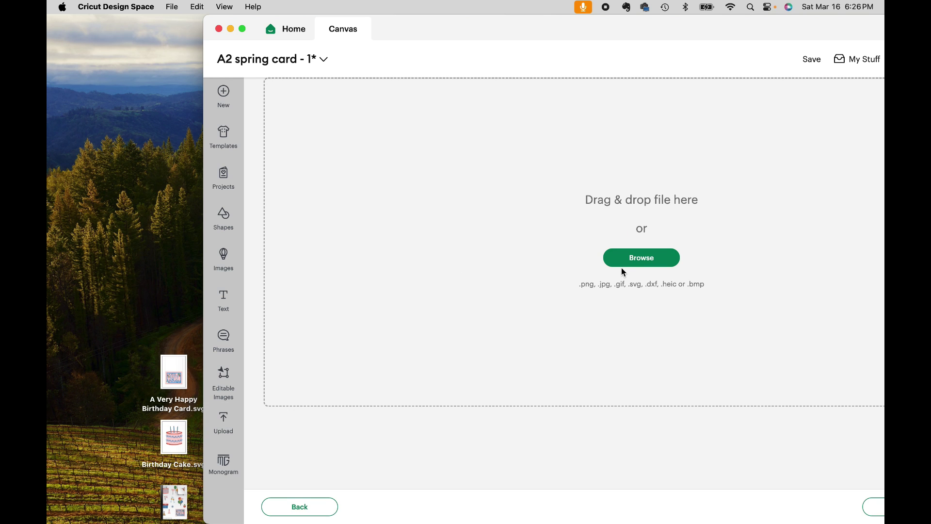
left_click_drag(443, 31, 531, 29)
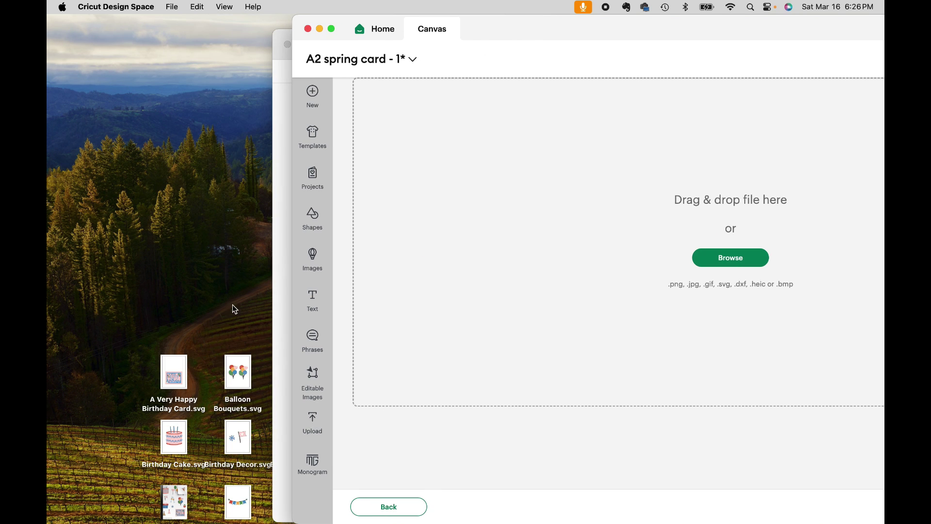
left_click(239, 372)
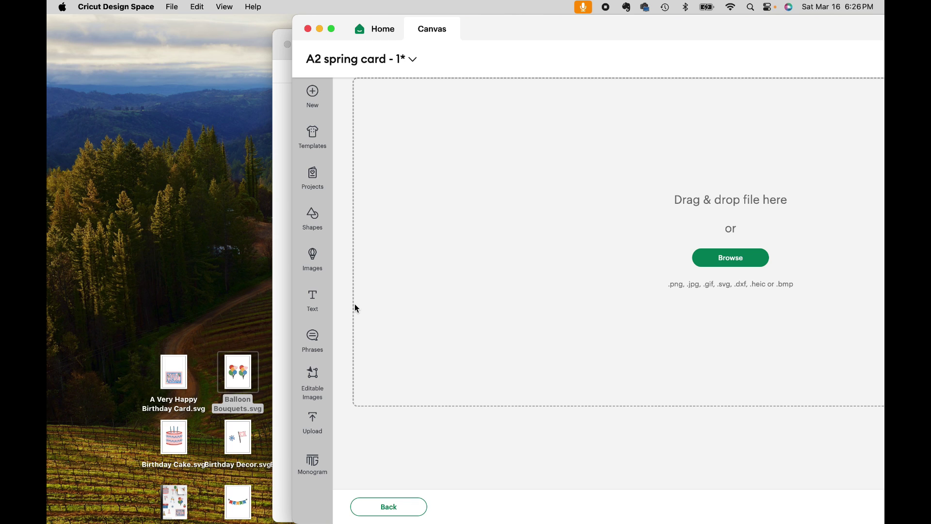
left_click_drag(239, 373, 461, 317)
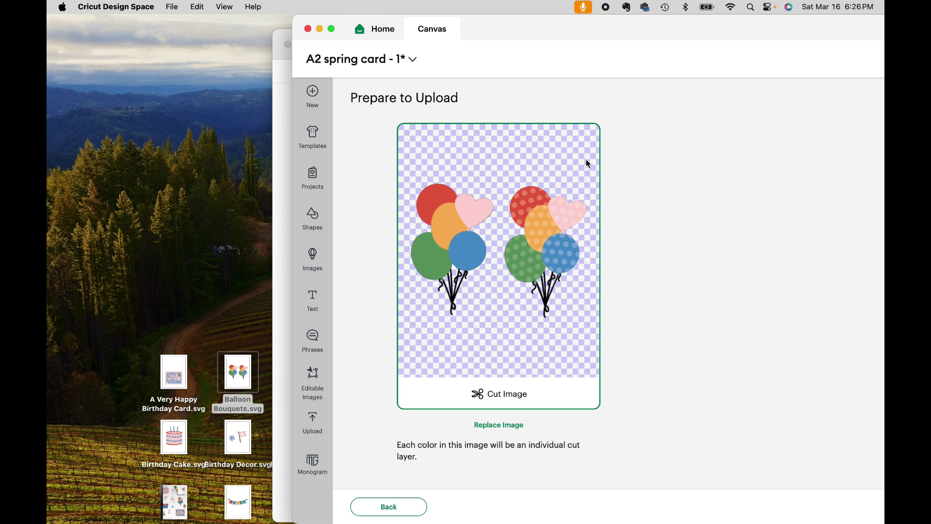
Step: Tag the Balloon Bouquets image with "Let's Party, Birthday, party, celebration, CTMH" and upload it
double_click(536, 24)
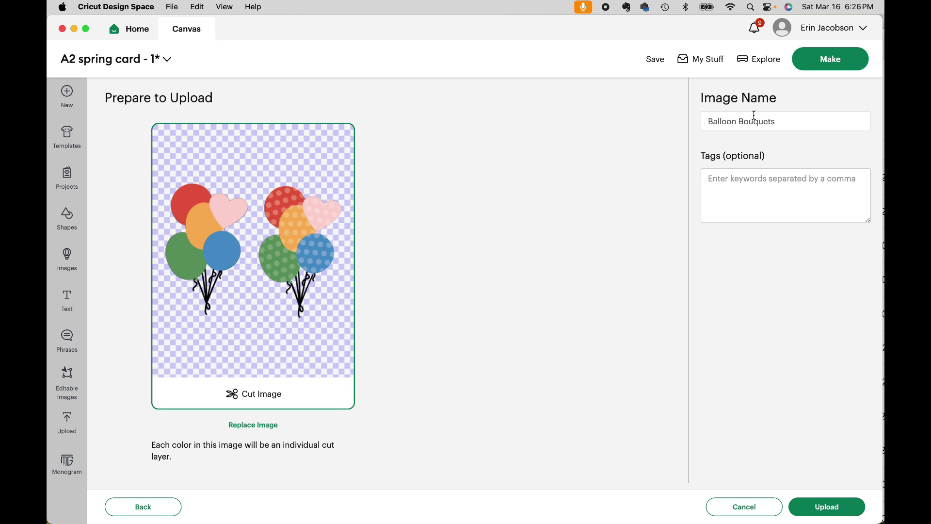
left_click(737, 181)
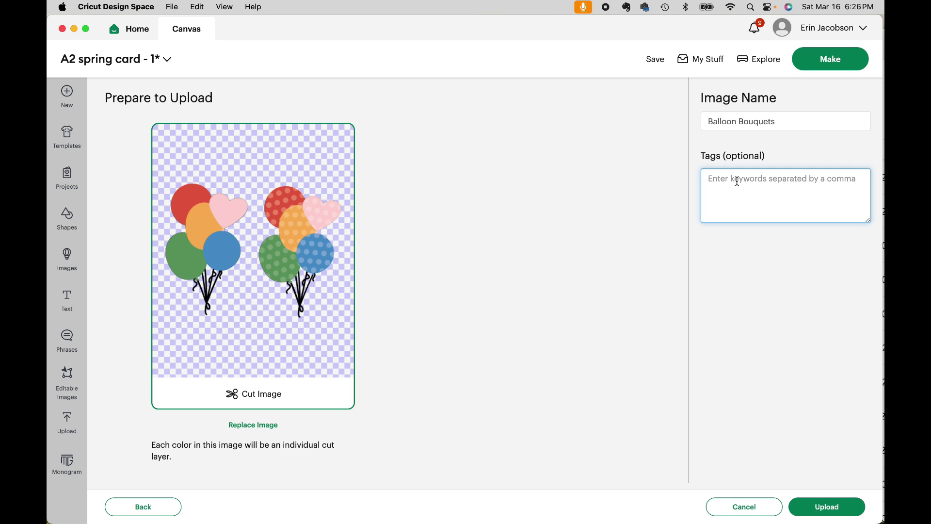
type("Let")
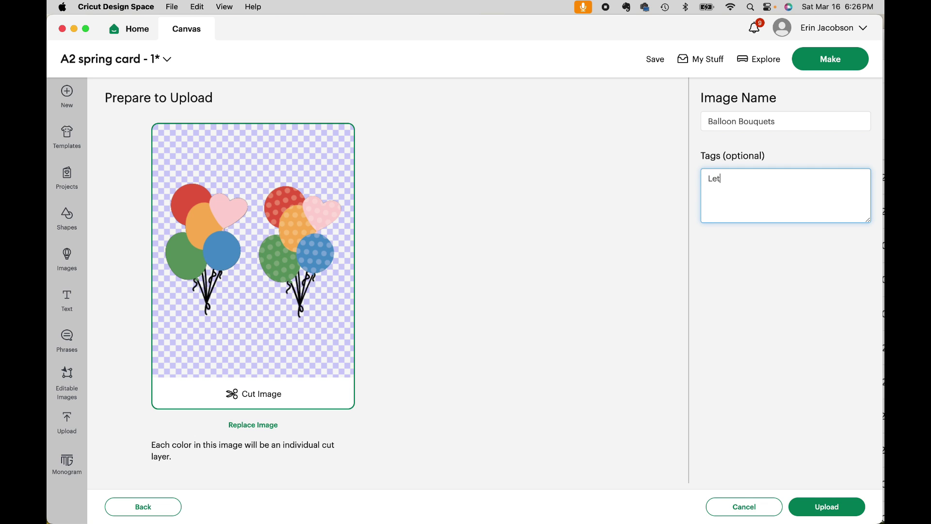
type("'s Party,")
type("Birthday, party")
type(", celebrat")
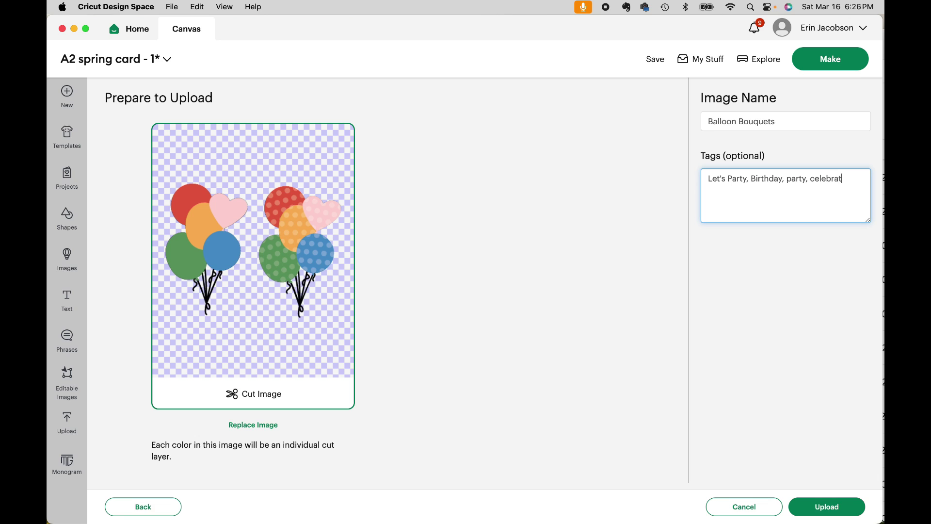
type("ion, CTMH")
left_click(825, 511)
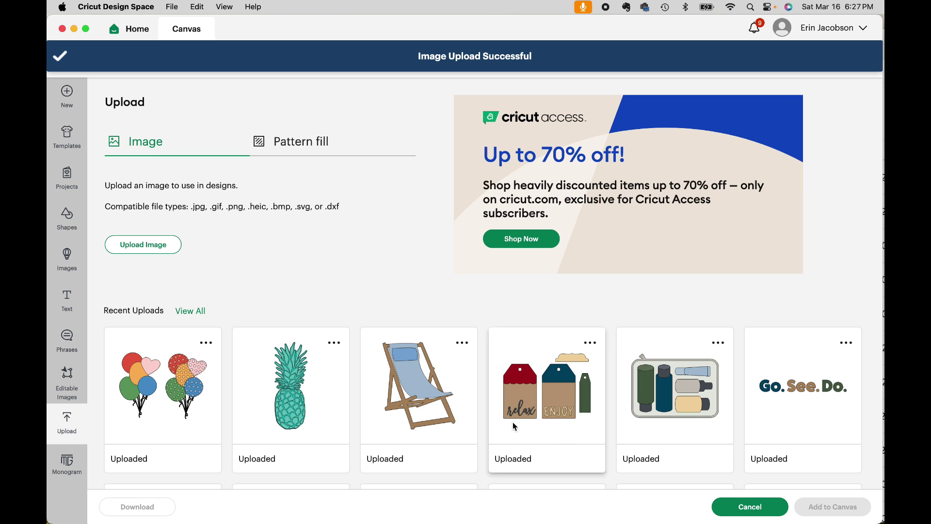
Step: Start another image upload and load Birthday Cake.svg from the desktop into it
left_click(147, 246)
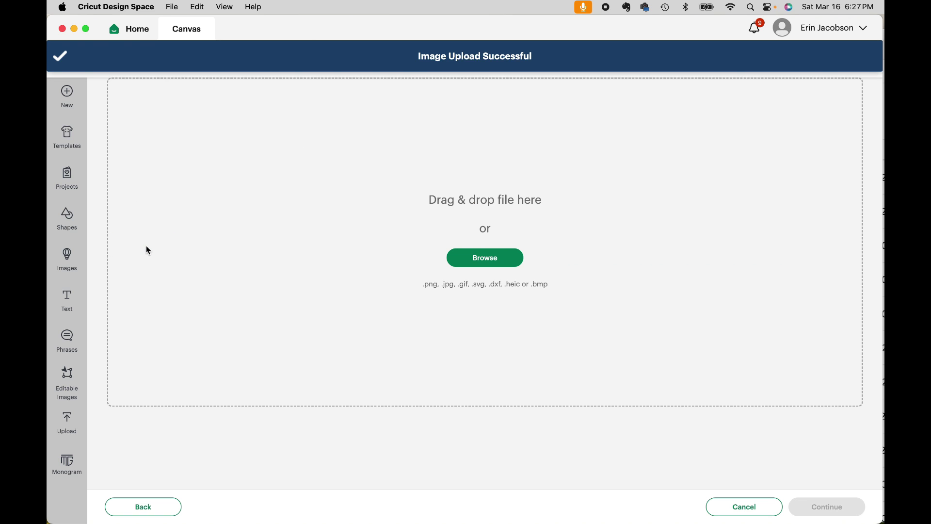
left_click_drag(262, 31, 572, 31)
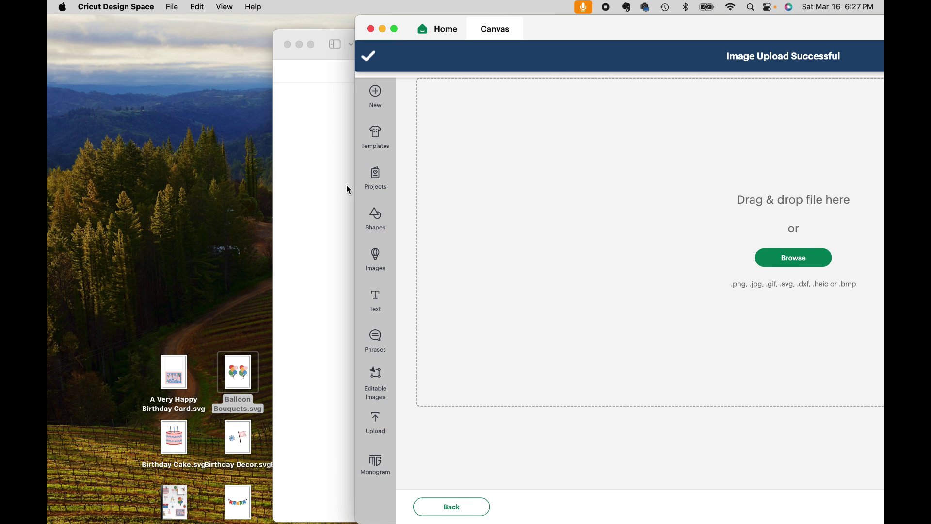
left_click_drag(174, 442, 521, 289)
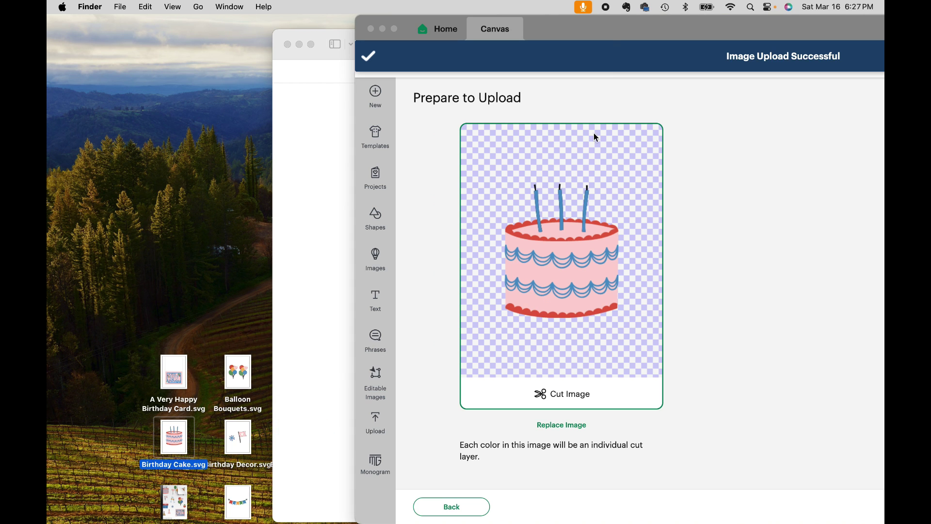
Step: Tag the Birthday Cake image with "Let's Party, CTMH, candles, banner", upload it, and return to the canvas
left_click_drag(606, 31, 290, 14)
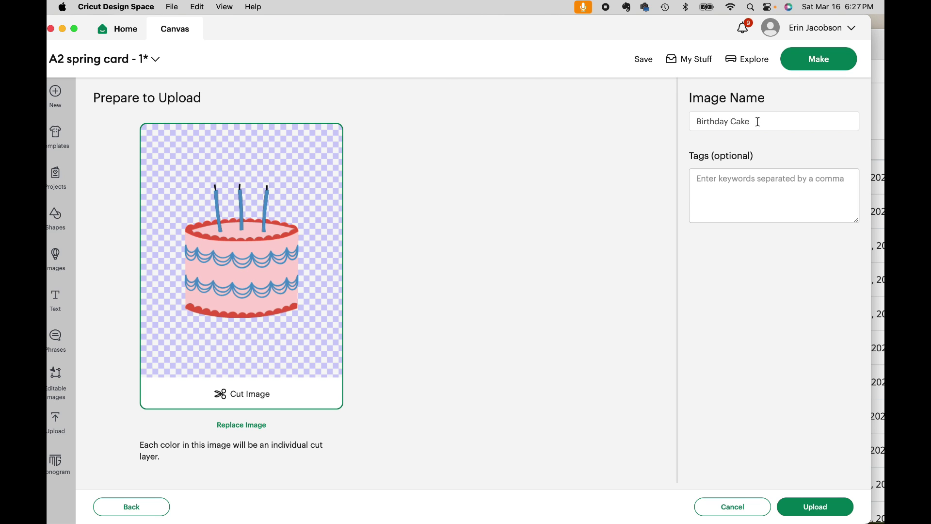
left_click(716, 176)
type("Le")
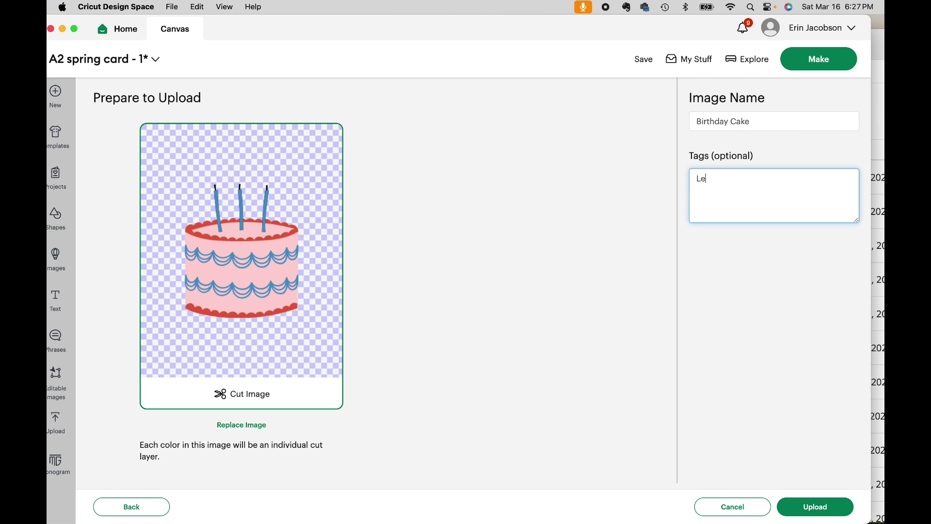
type("t's Party, CTMH, candles, banner")
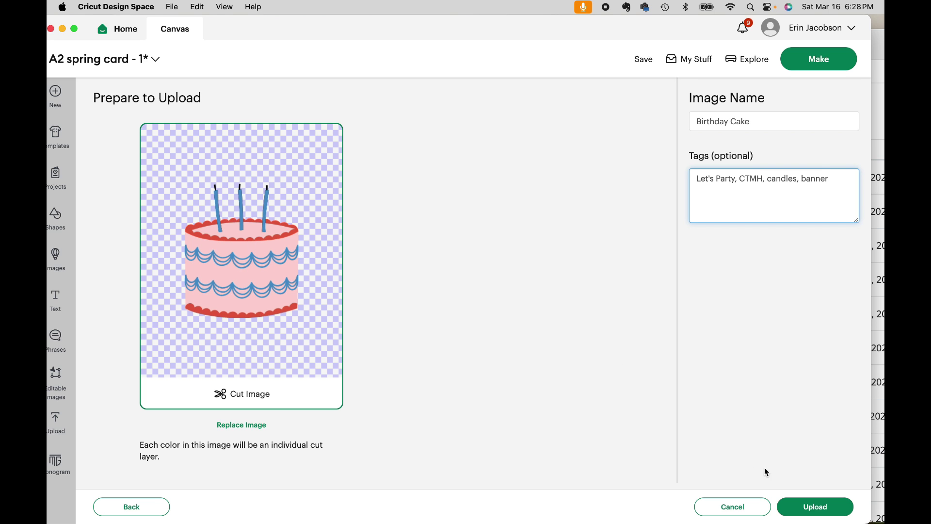
left_click(825, 512)
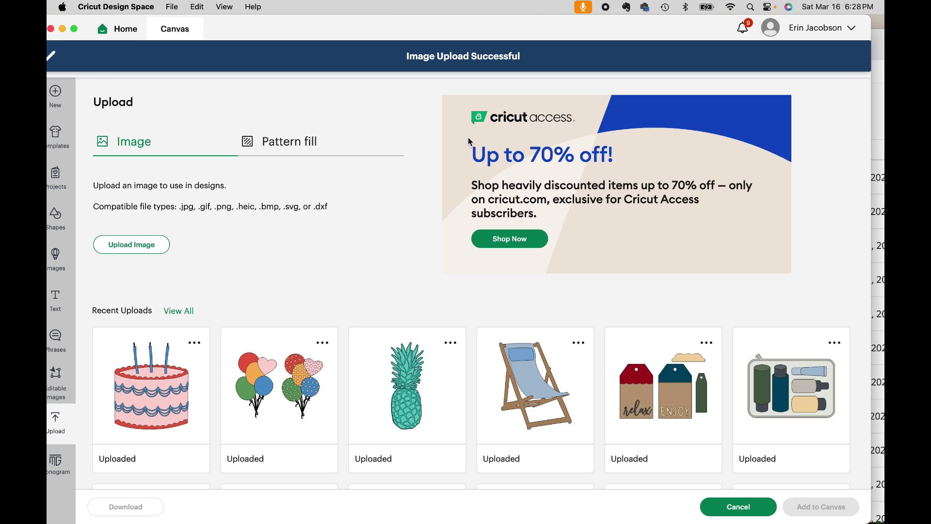
left_click_drag(302, 28, 334, 28)
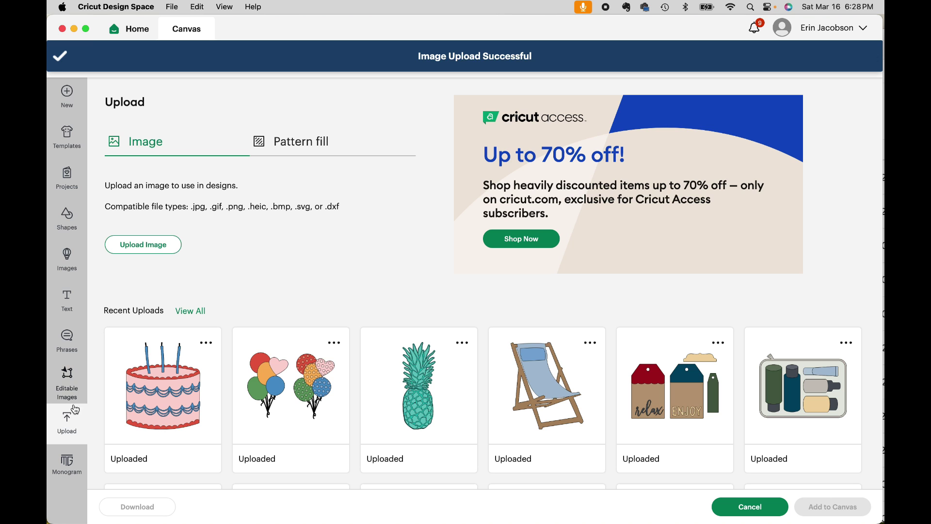
left_click(71, 420)
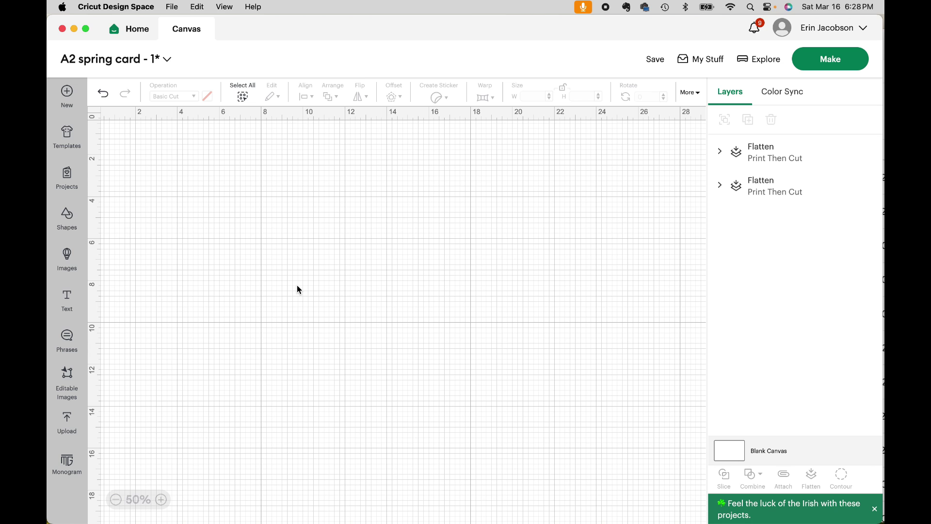
left_click(66, 424)
left_click(69, 419)
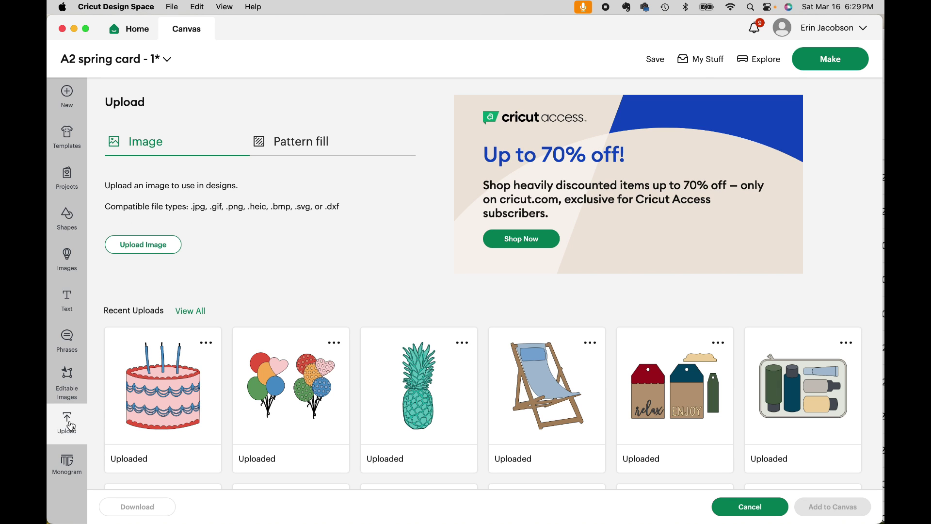
left_click(71, 421)
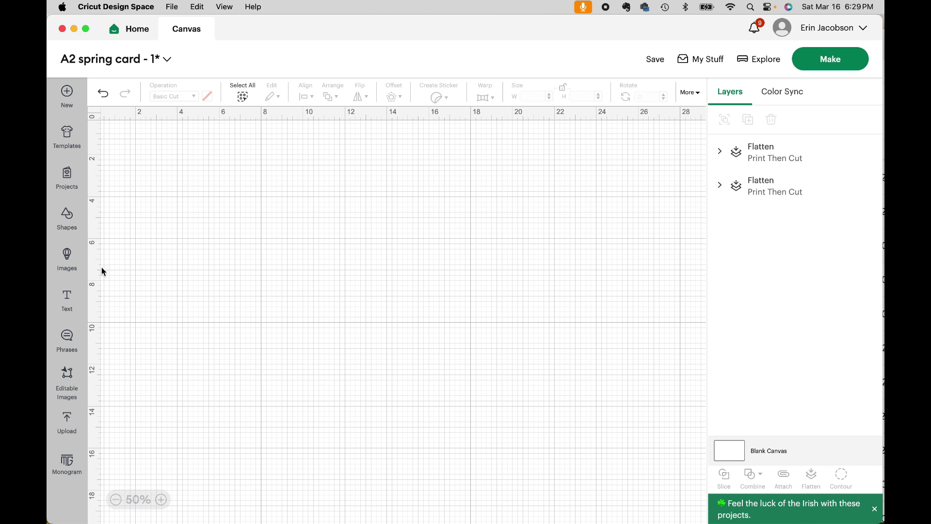
Step: Search the image library for "honey bunny" and filter the results to uploaded images only
left_click(69, 261)
left_click(438, 133)
type("honey bunny")
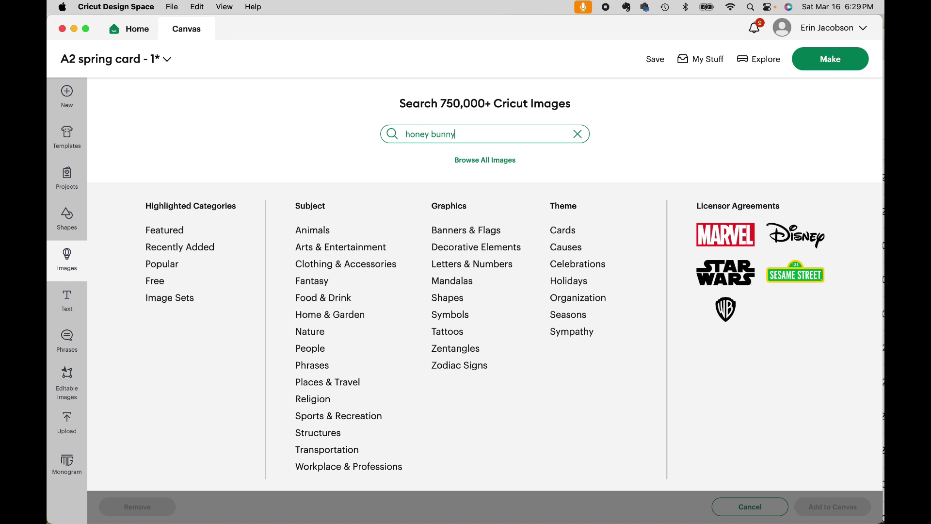
key("Return")
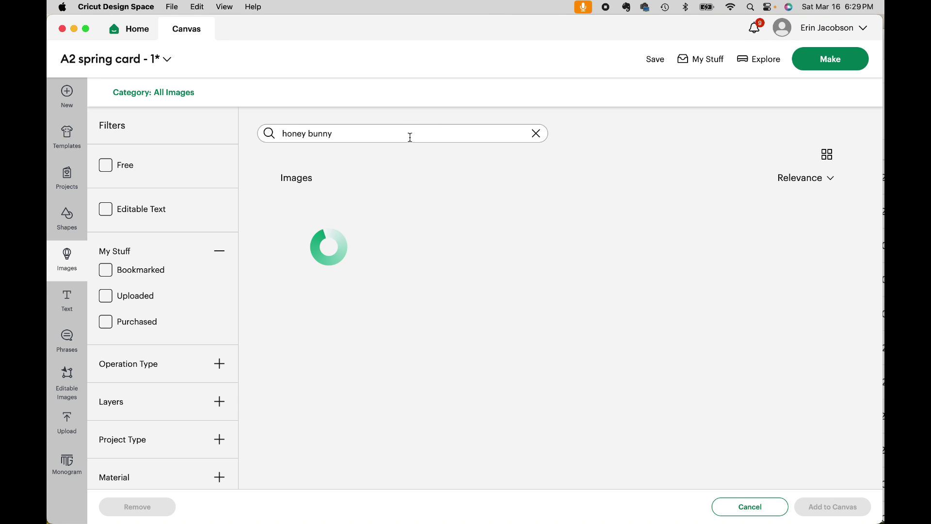
left_click(106, 297)
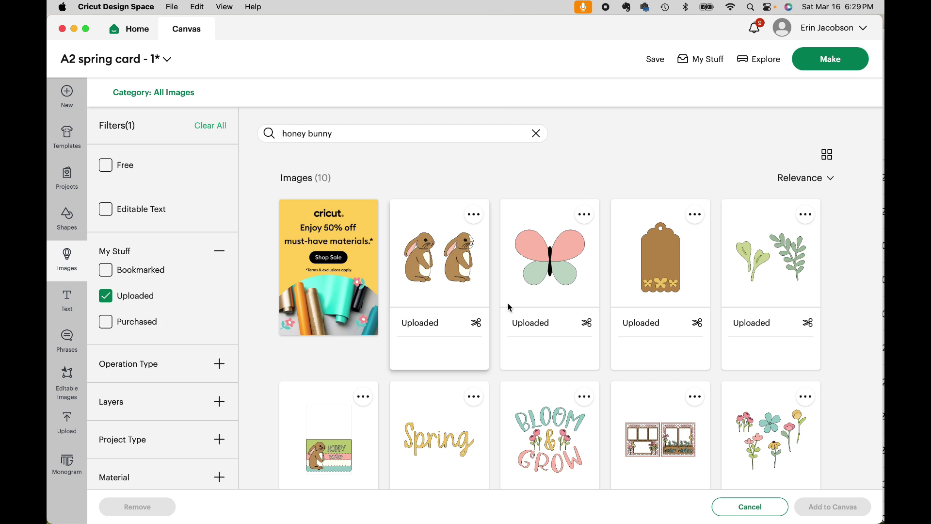
Step: Select the uploaded pair of bunnies, the set of loose flowers and the two-page window layout, and add them to the canvas
scroll(695, 338, "down", 2)
scroll(695, 338, "up", 2)
scroll(695, 339, "down", 4)
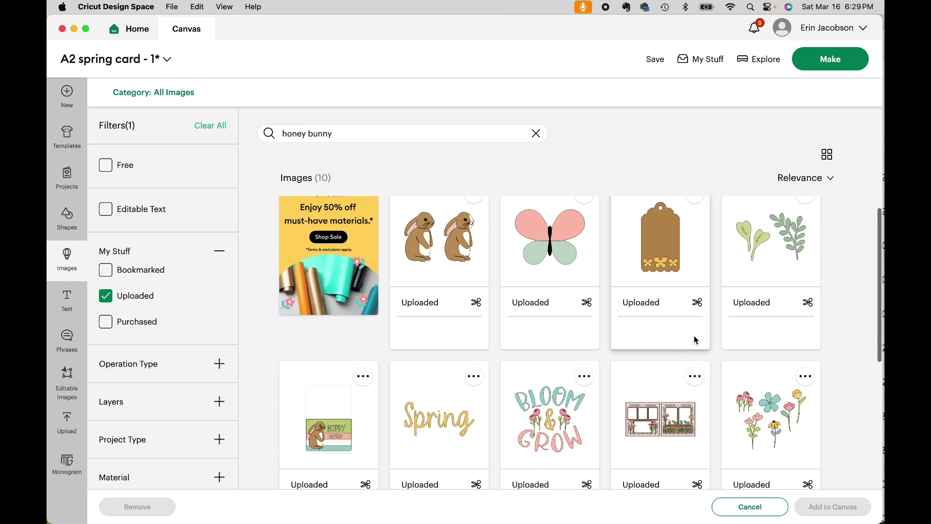
scroll(695, 338, "up", 2)
scroll(695, 338, "up", 4)
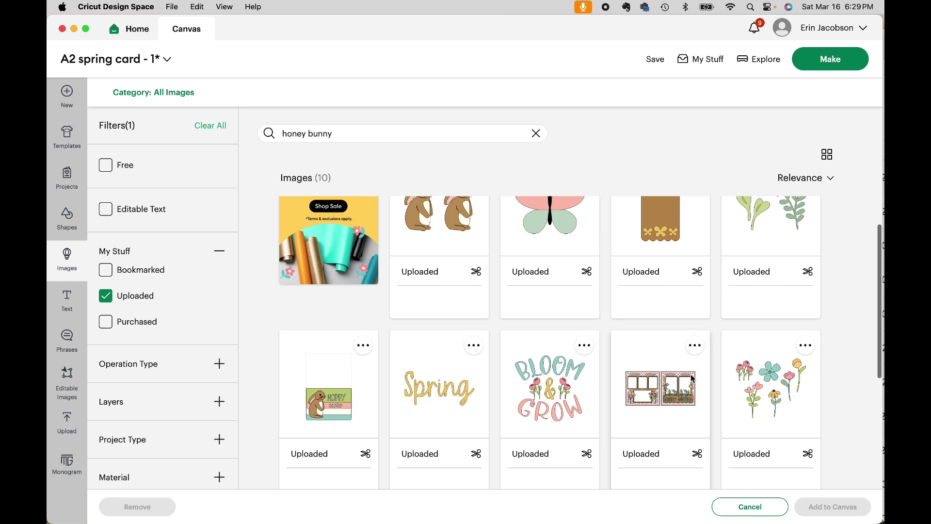
left_click(445, 274)
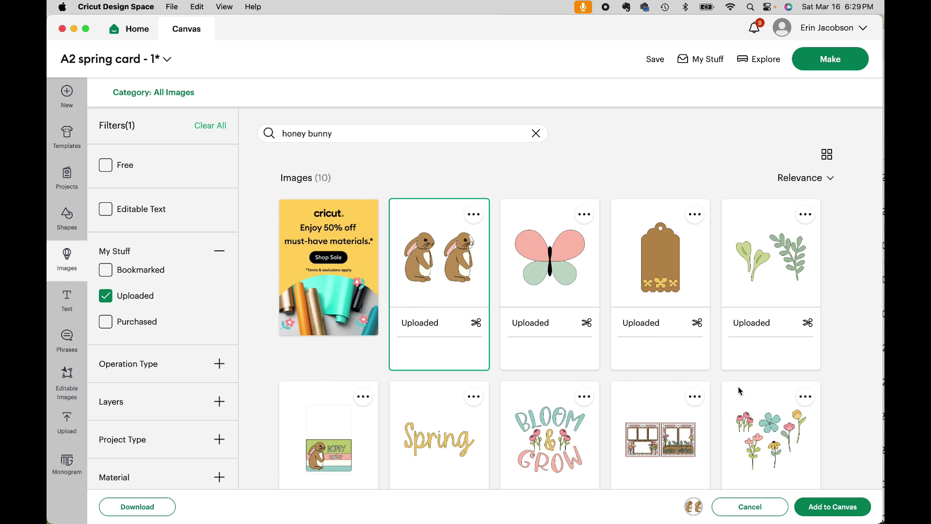
left_click(773, 414)
scroll(773, 413, "down", 3)
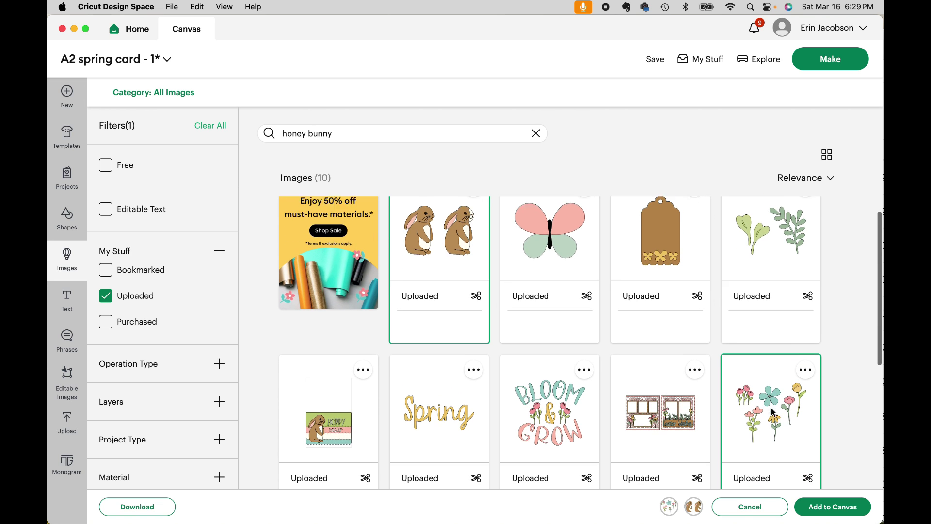
left_click(666, 340)
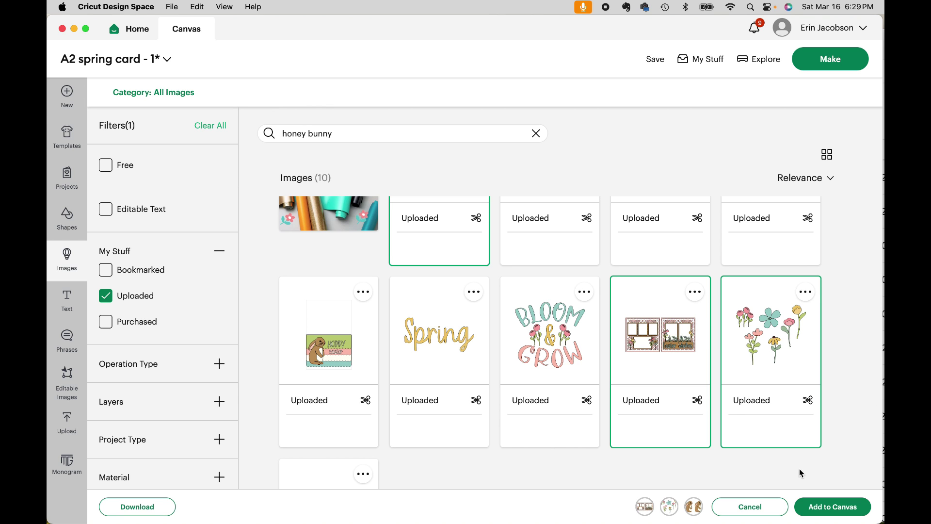
scroll(798, 442, "up", 1)
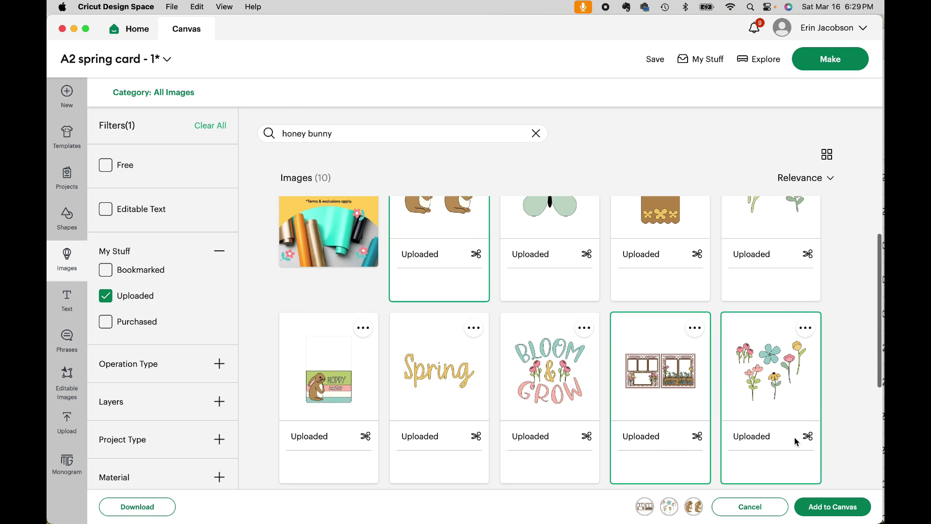
left_click(831, 507)
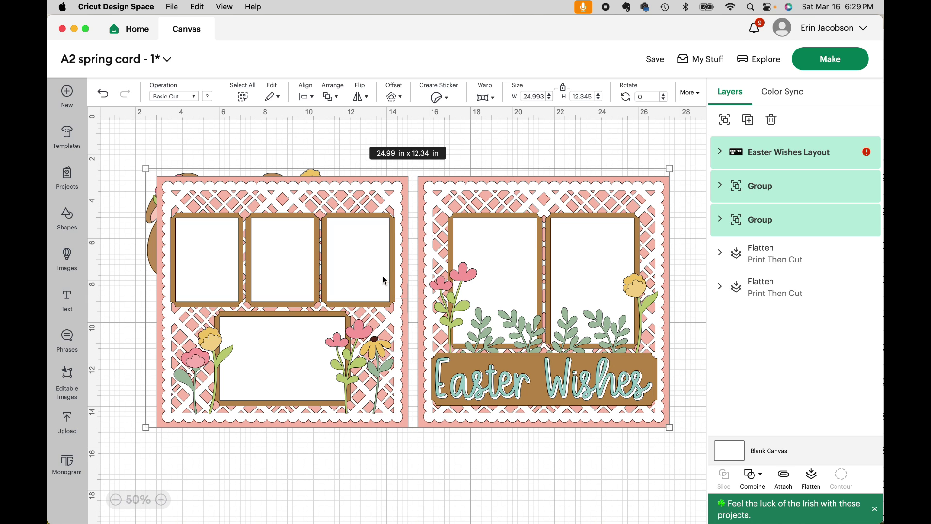
Step: Separate the overlapping Easter Wishes layout, flowers and bunnies, and shrink the flowers and the bunnies, the bunnies to about 2.55 x 1.81 in
left_click(508, 145)
left_click(347, 275)
left_click_drag(347, 274, 404, 351)
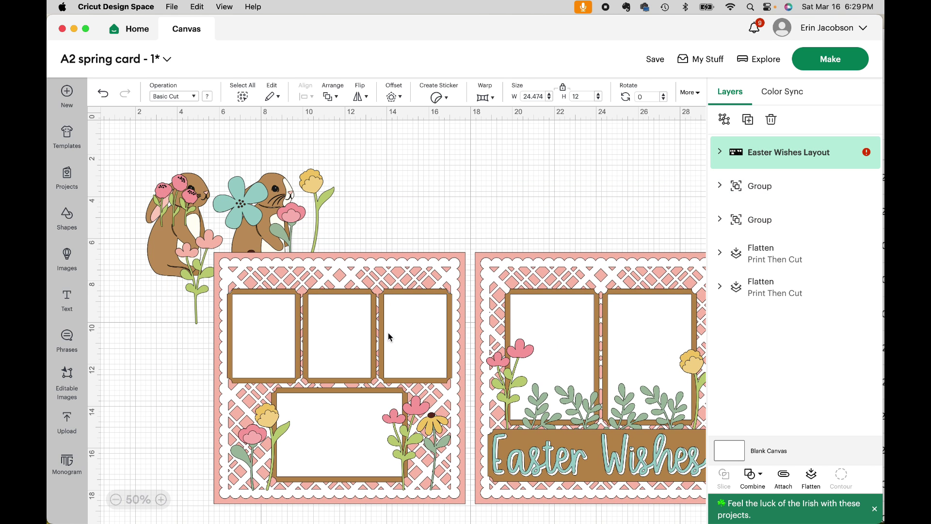
left_click_drag(289, 213, 311, 162)
left_click_drag(387, 265, 199, 240)
left_click(278, 194)
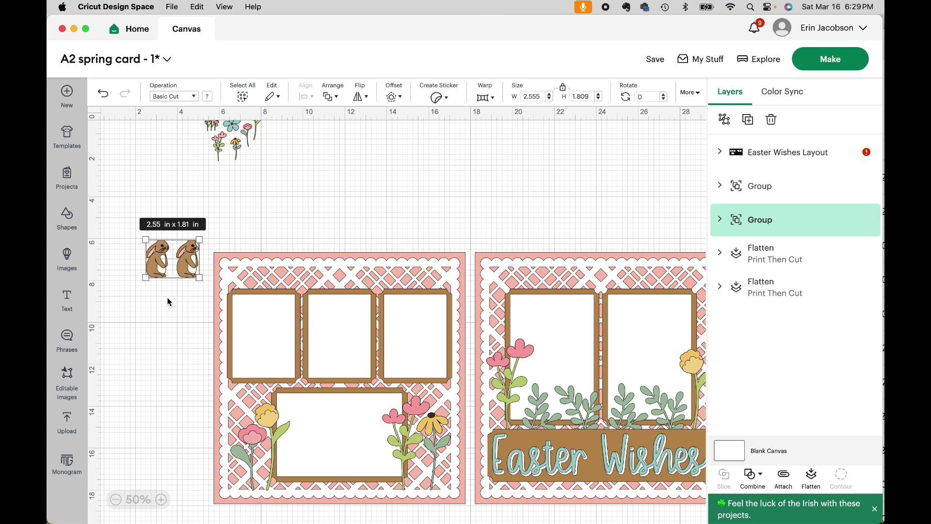
left_click_drag(180, 271, 163, 168)
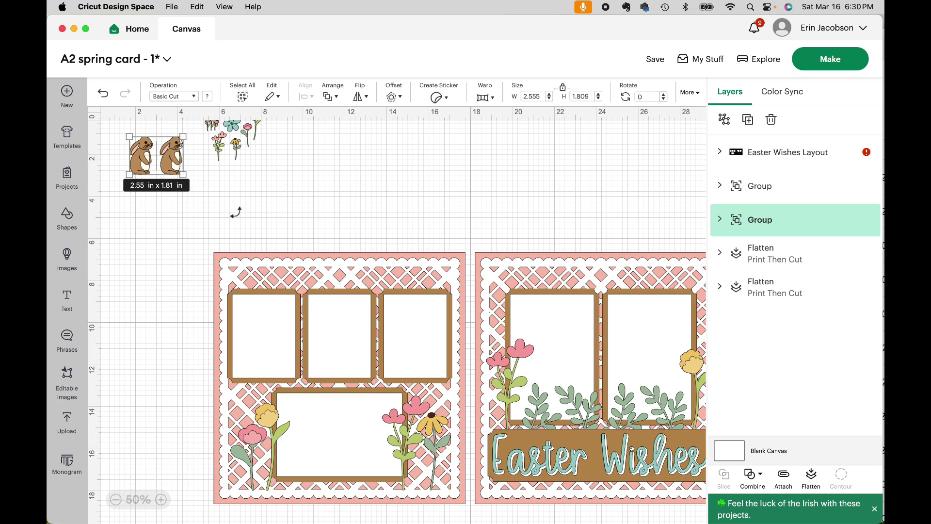
Step: Bring both pages of the Easter Wishes layout into view, ungroup the layout, and pull the white lattice off the right page
left_click_drag(424, 314, 363, 273)
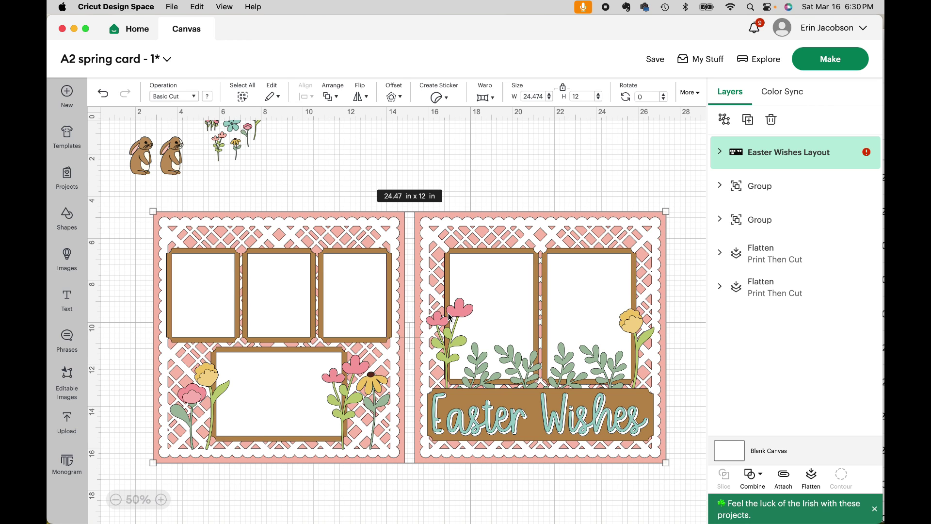
left_click(725, 122)
left_click(649, 146)
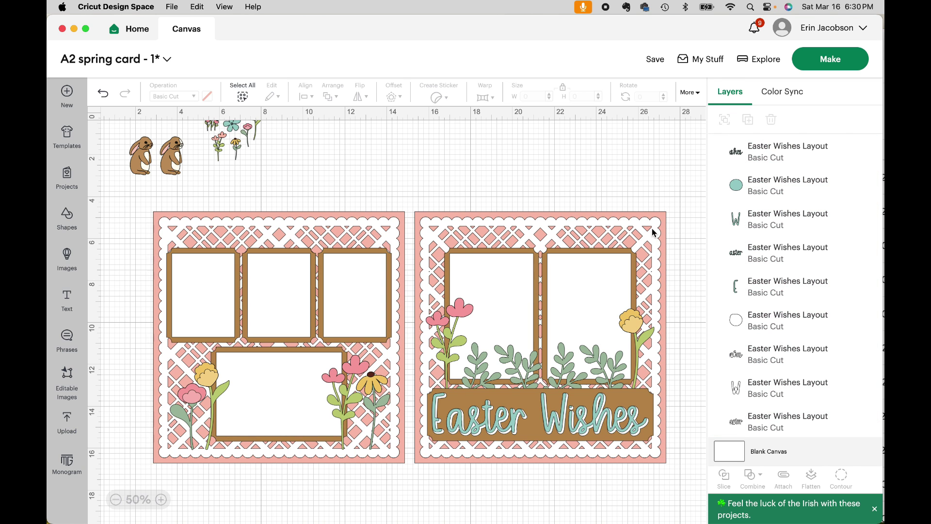
left_click_drag(652, 229, 690, 166)
Step: Recolor the right page's pink background square to teal and put the white lattice back over it
left_click(433, 231)
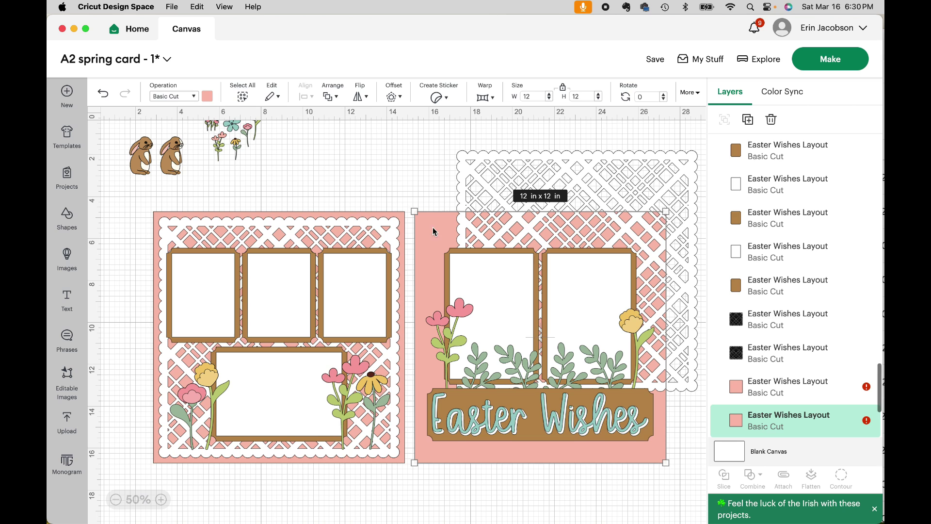
left_click(207, 97)
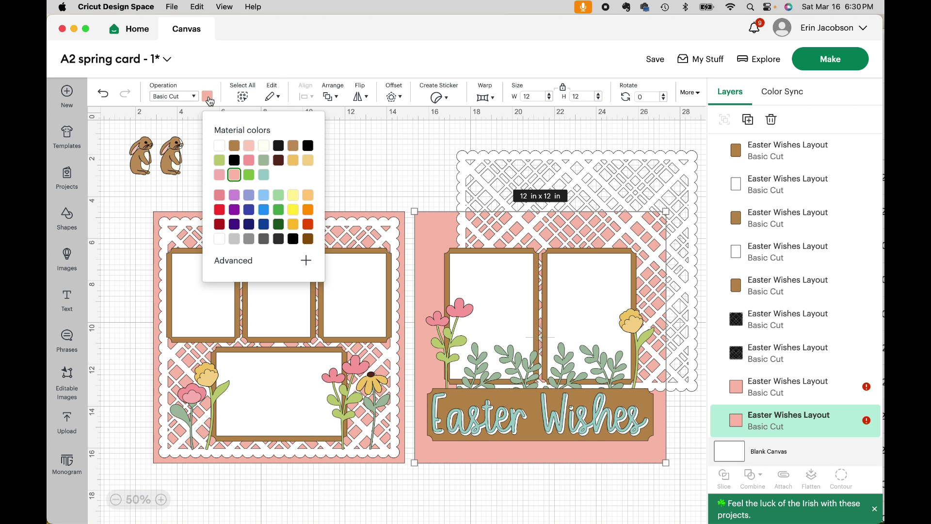
left_click(264, 175)
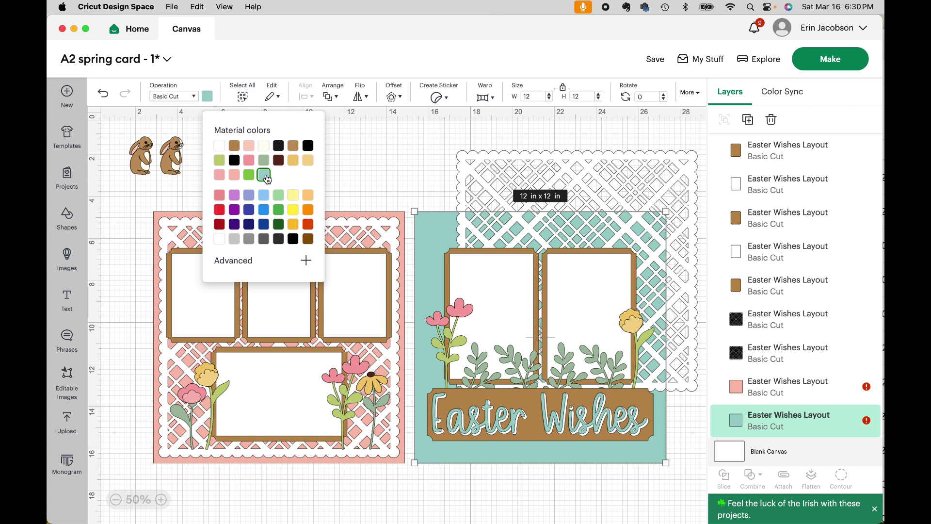
left_click_drag(676, 161, 640, 231)
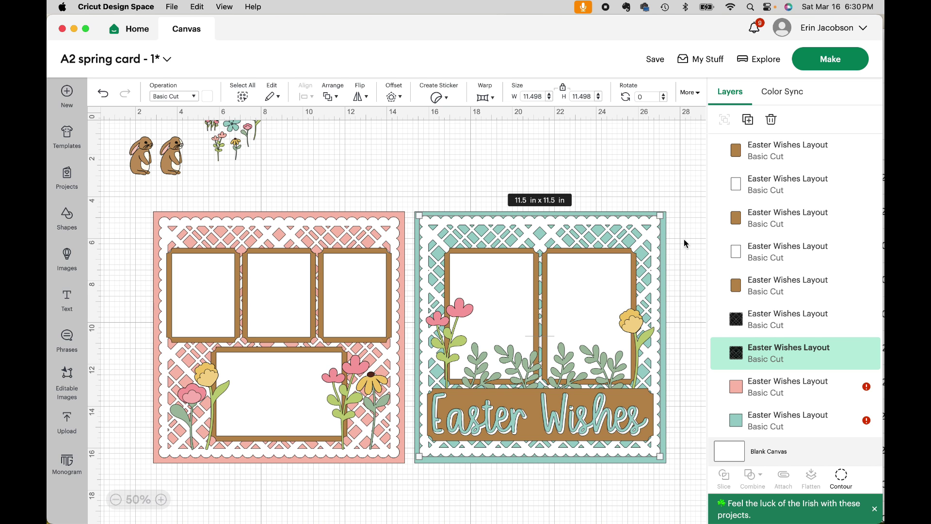
Step: Shift the white lattice upward on the teal page and undo the last edit made around the title sign
left_click_drag(601, 418, 602, 376)
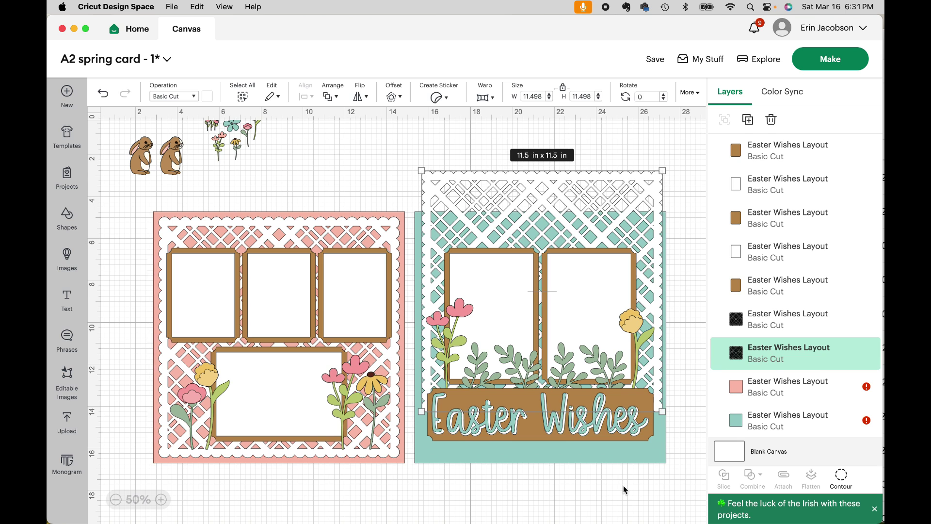
left_click(617, 422)
mouse_move(616, 422)
left_mouse_down()
mouse_move(612, 431)
mouse_move(615, 422)
left_mouse_up()
left_click(103, 95)
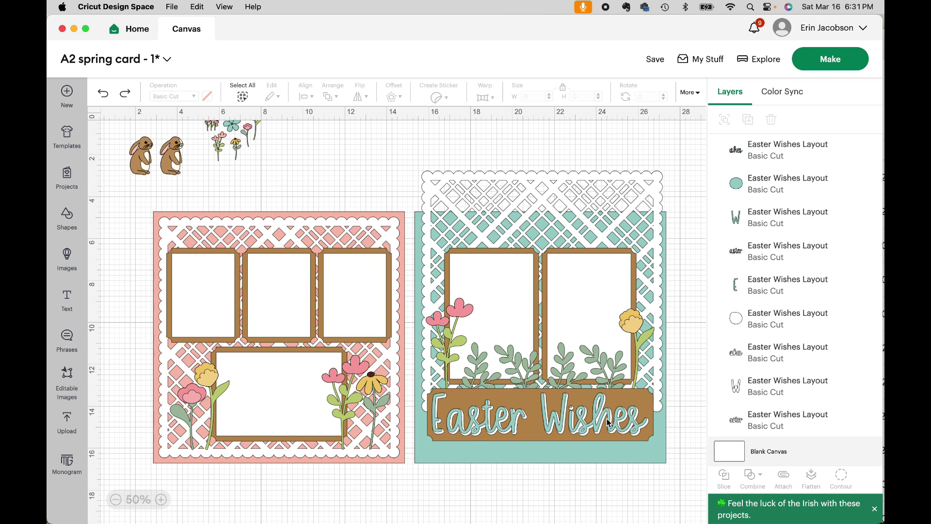
Step: Move a leaf sprig up into the right photo frame and realign the white lattice over the teal background
left_click_drag(607, 372, 599, 304)
left_click_drag(639, 225, 637, 271)
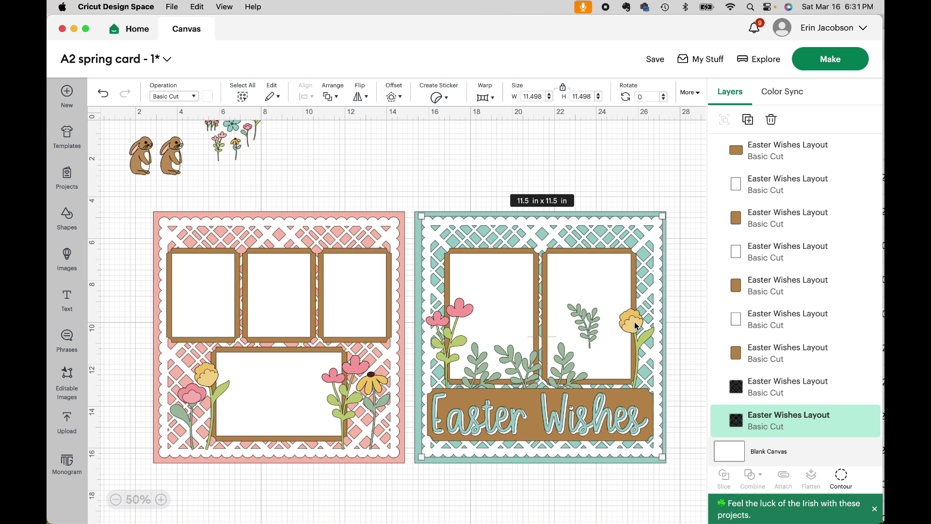
key("Left")
key("Left")
key("Left")
key("Left")
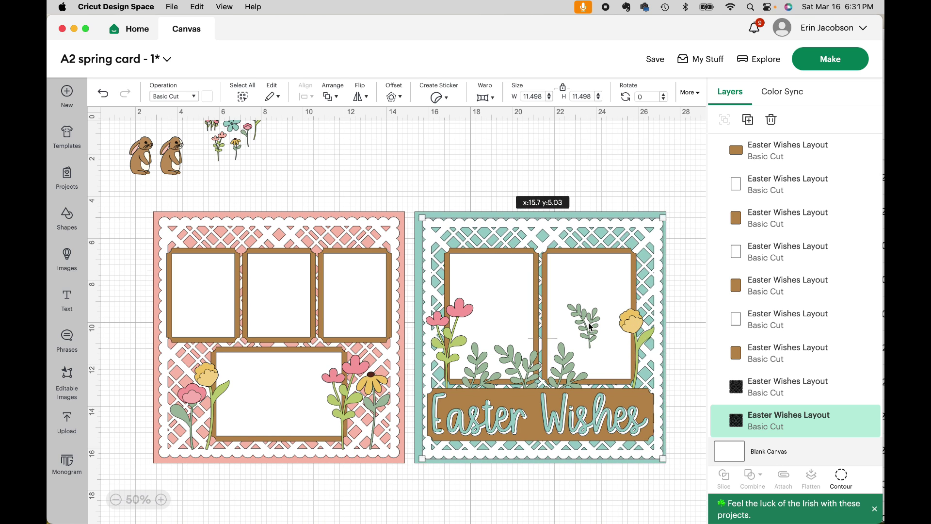
Step: Delete all pieces of the Easter Wishes layout and move the flowers and bunnies side by side farther into the canvas
left_click(643, 189)
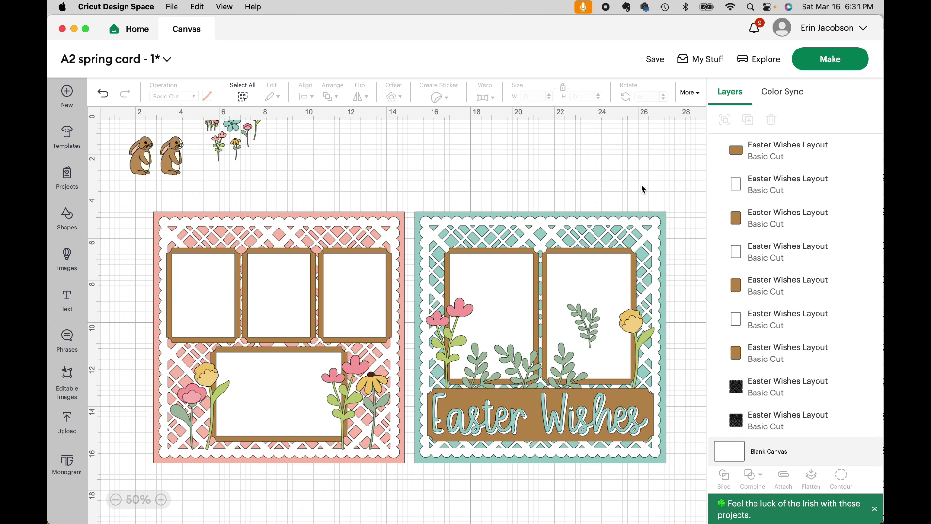
left_click_drag(140, 218, 671, 447)
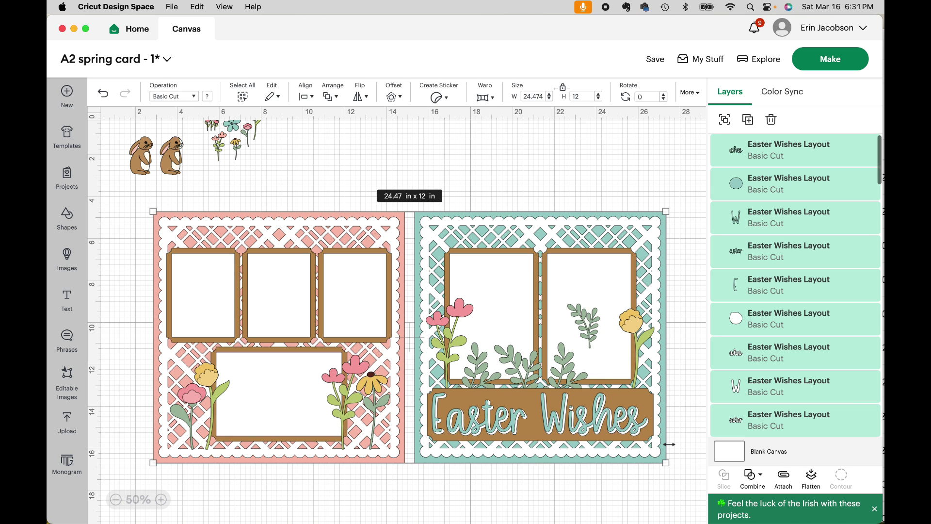
key("Delete")
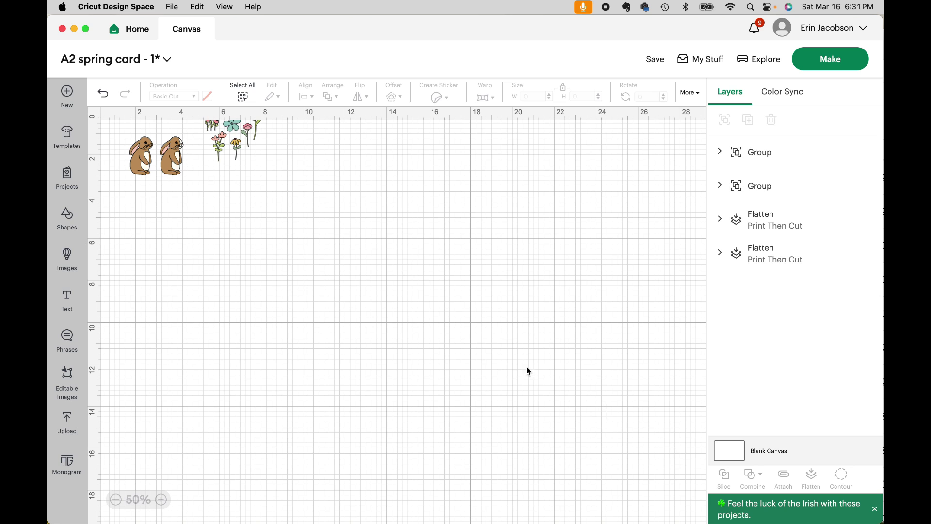
left_click_drag(237, 152, 316, 234)
left_click_drag(167, 159, 252, 220)
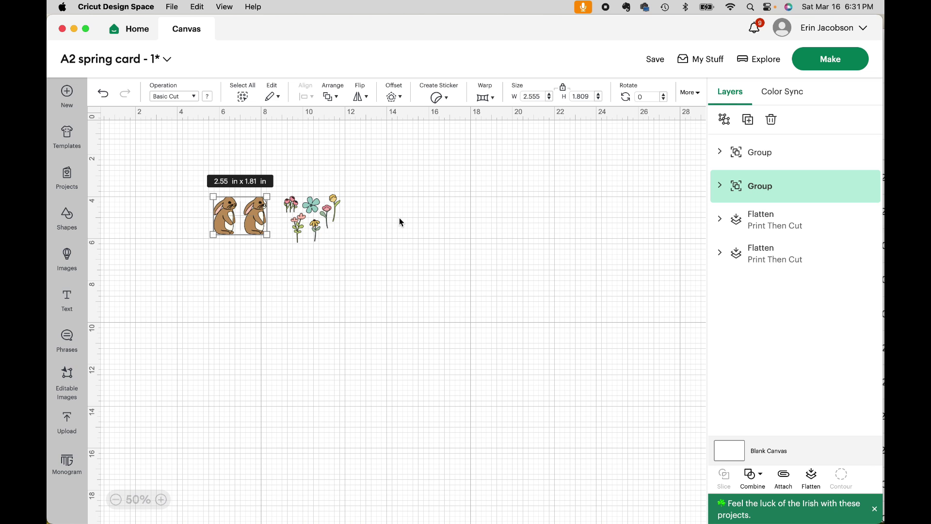
Step: Add a square shape, place it on the empty canvas below the images, and color it white
left_click(66, 216)
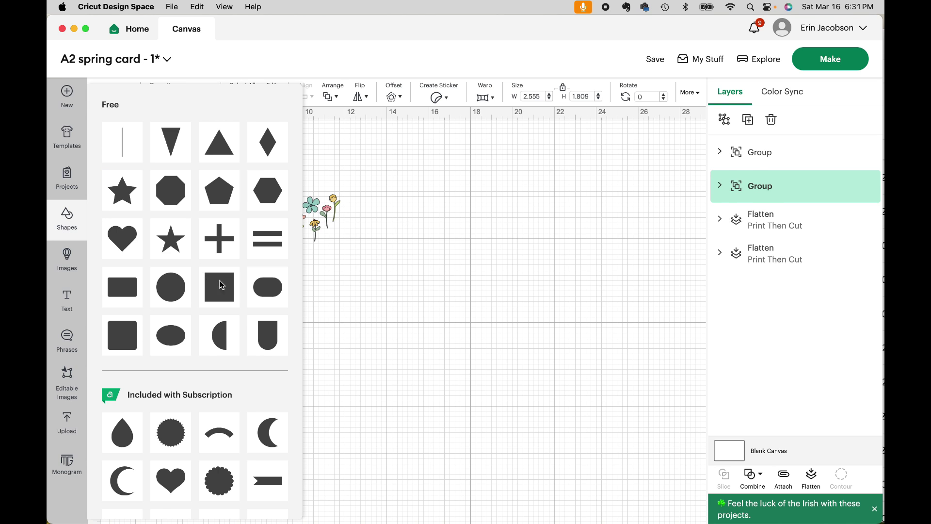
left_click(219, 285)
left_click_drag(199, 218, 402, 335)
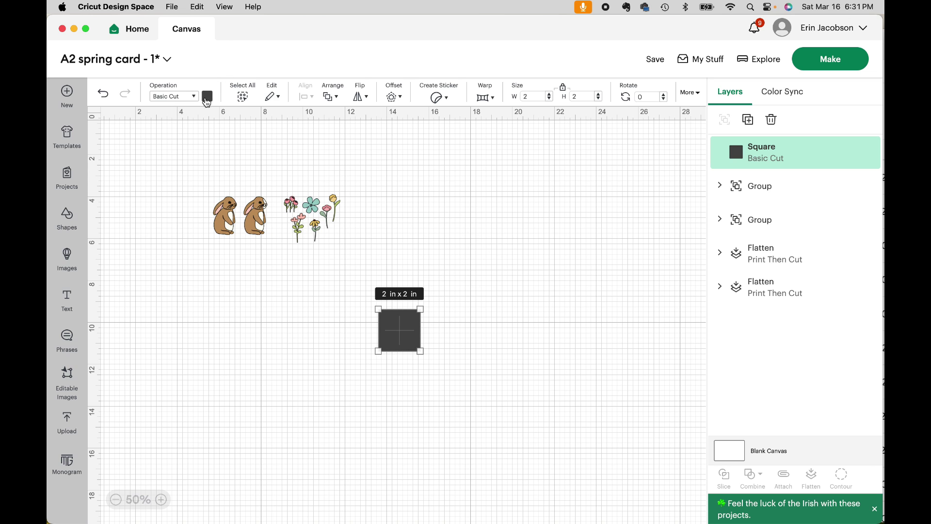
left_click(207, 96)
left_click(220, 147)
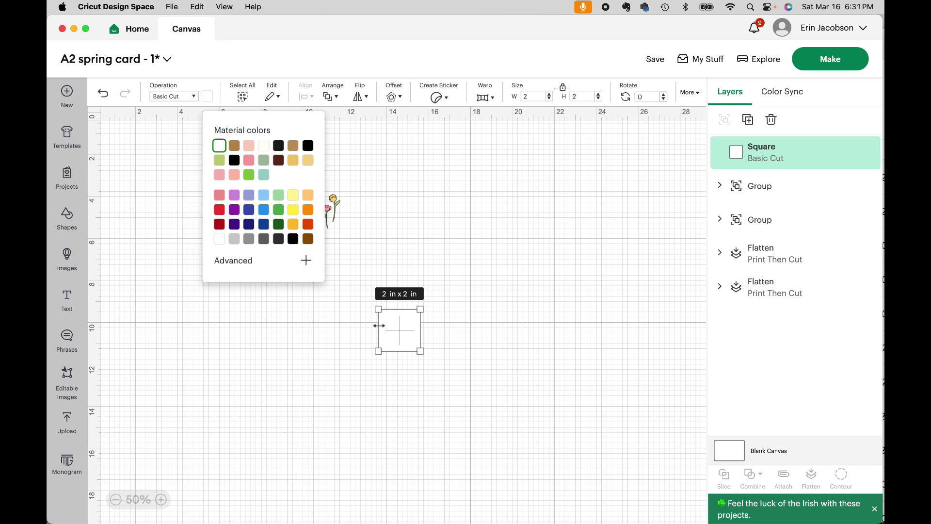
Step: Unlock the square's proportions and set its width to 8.5 in and its height to 3.5 in
left_click(540, 96)
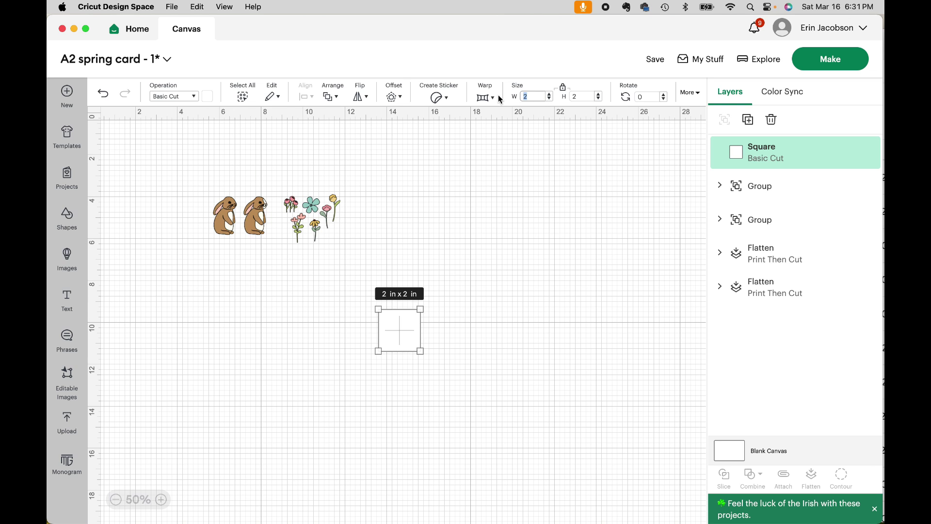
left_click(564, 89)
left_click(543, 96)
key("Tab")
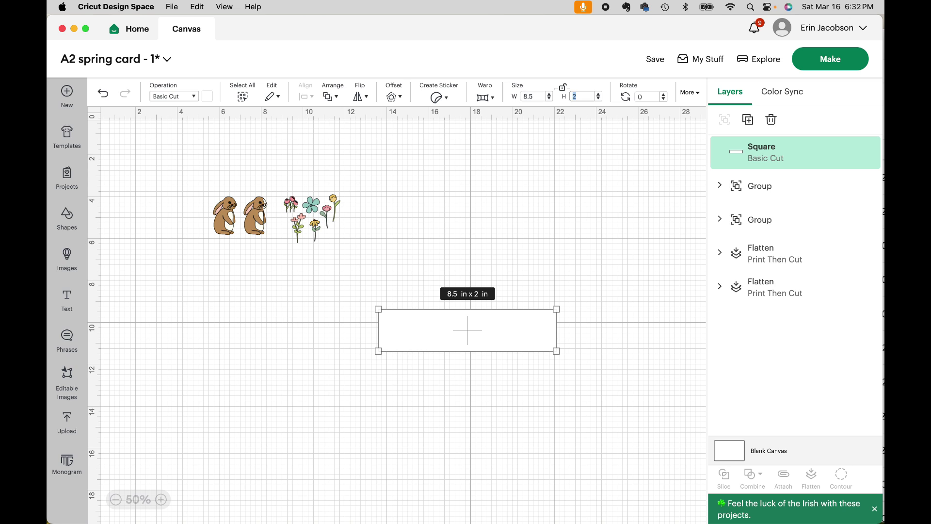
type("3.5")
key("Tab")
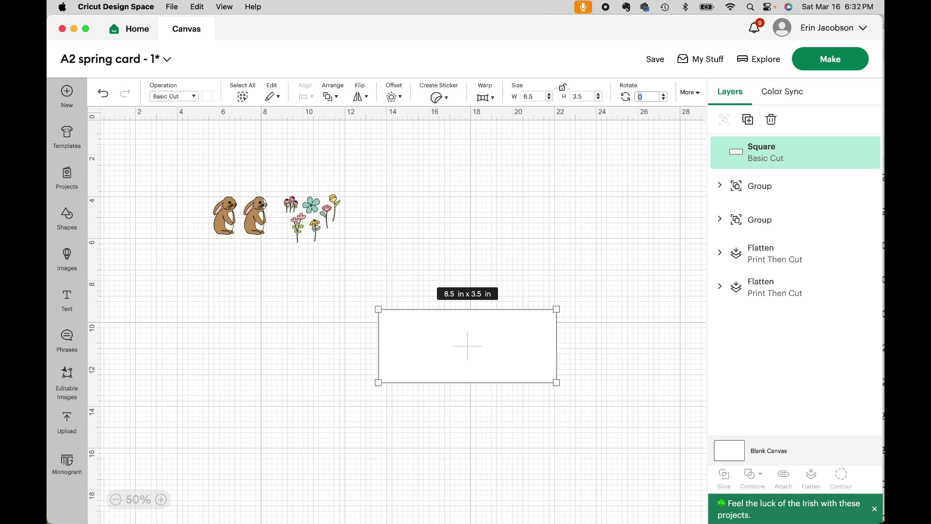
Step: Move the white rectangle up beside the flowers, keeping it clear of the bunnies and flower images
left_click_drag(496, 341, 460, 296)
left_click(161, 499)
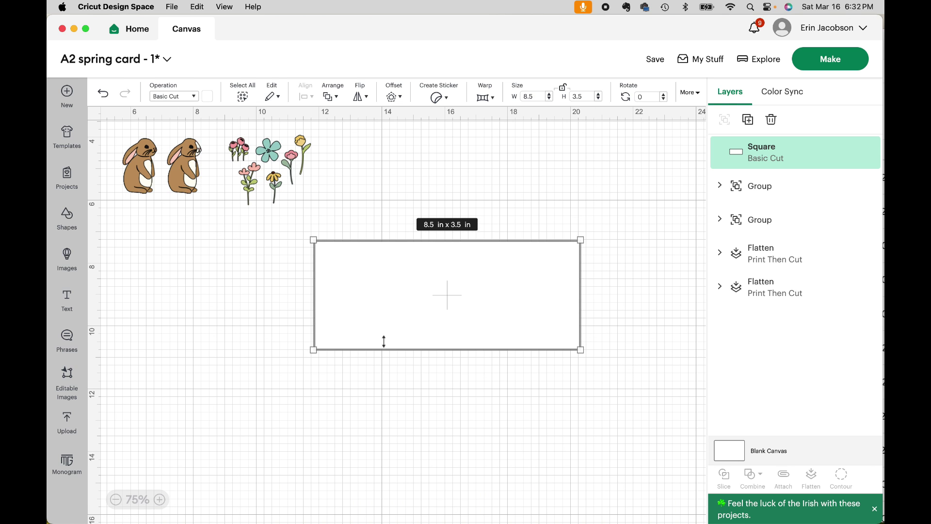
scroll(455, 300, "up", 2)
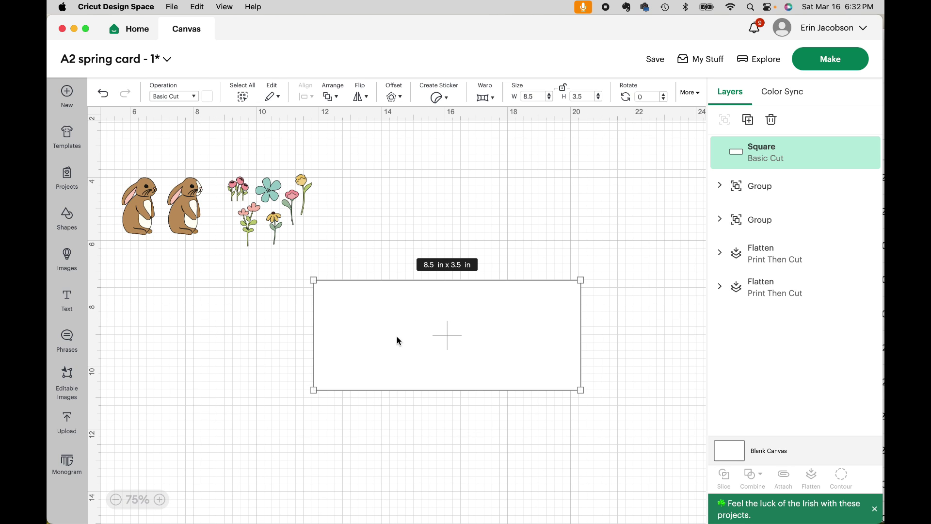
left_click_drag(404, 328, 418, 212)
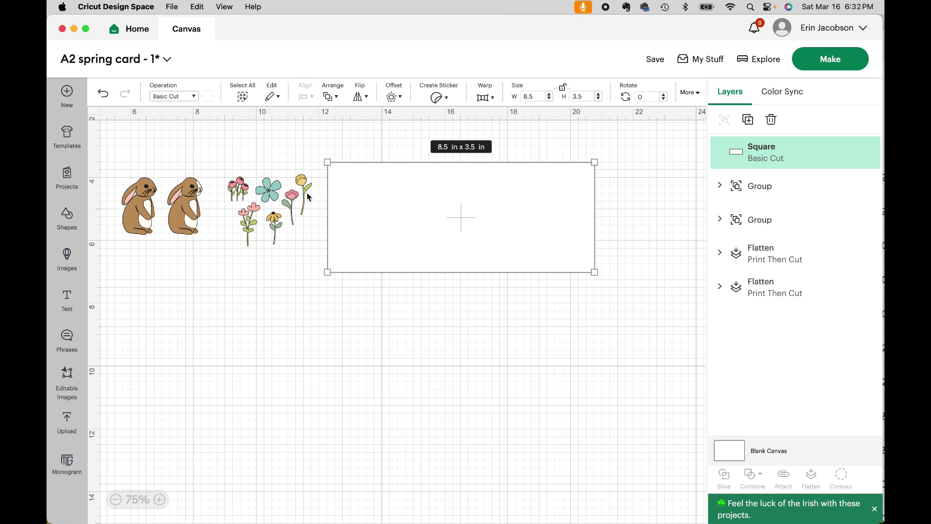
left_click(370, 318)
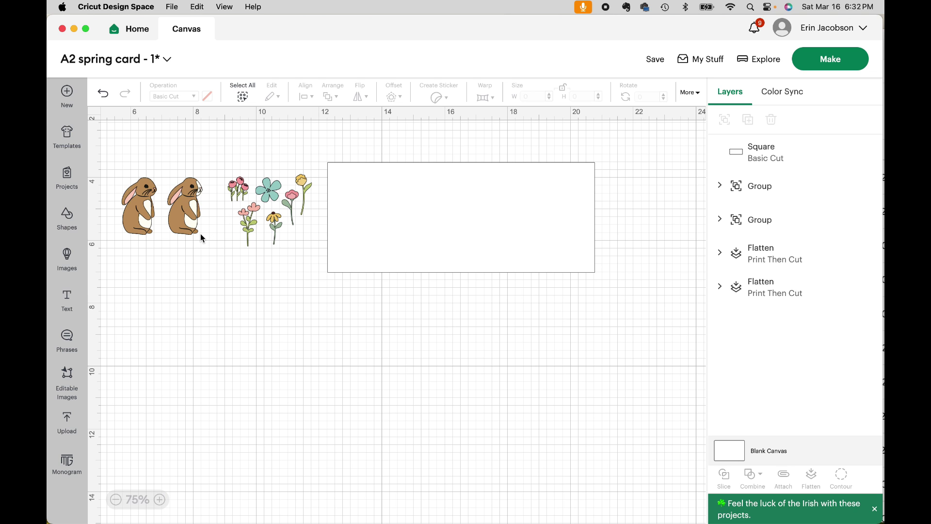
Step: Search the image library for grass, filter to Purchased images, and add the low green grass border to the canvas
left_click(68, 258)
left_click(449, 133)
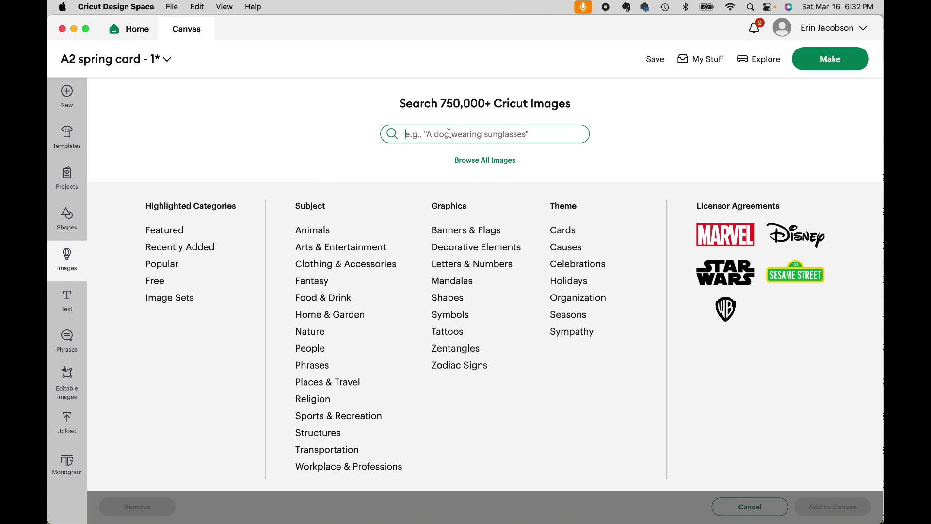
type("grass")
key("Return")
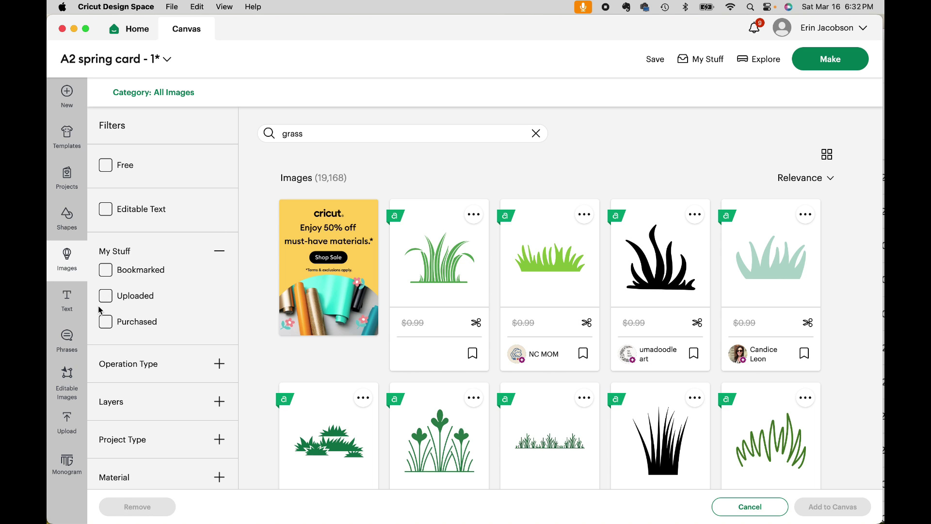
left_click(105, 322)
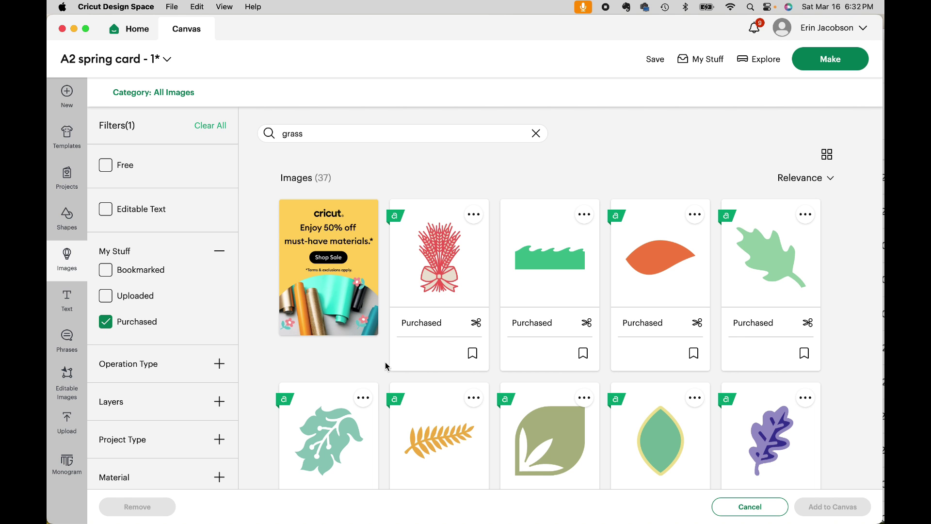
scroll(386, 361, "down", 5)
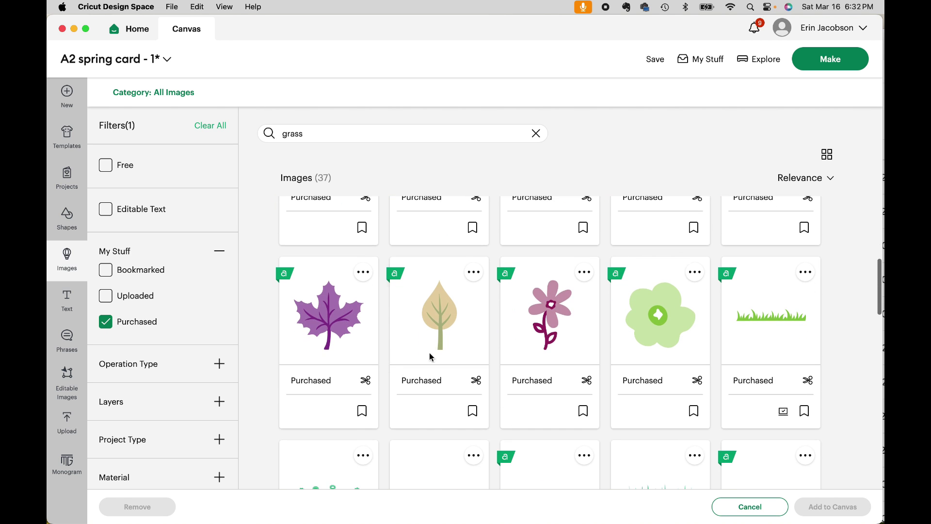
left_click(785, 319)
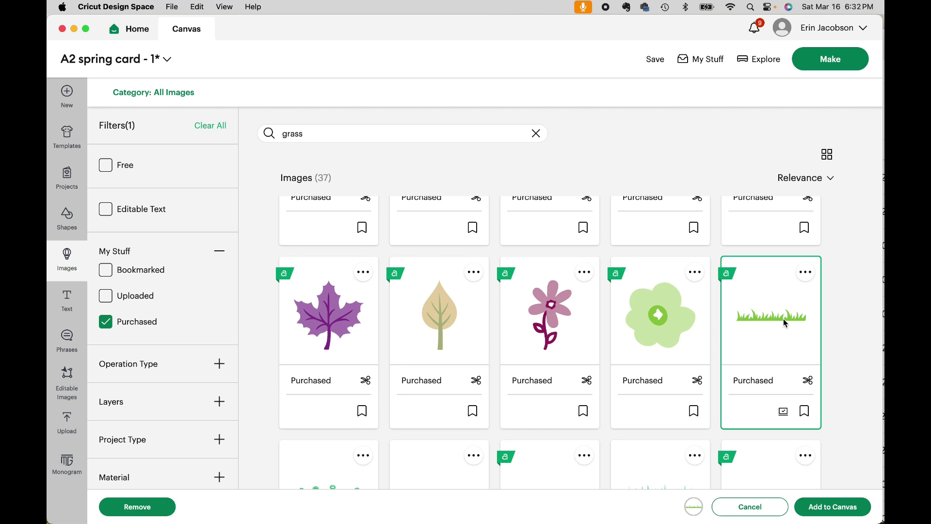
left_click(837, 507)
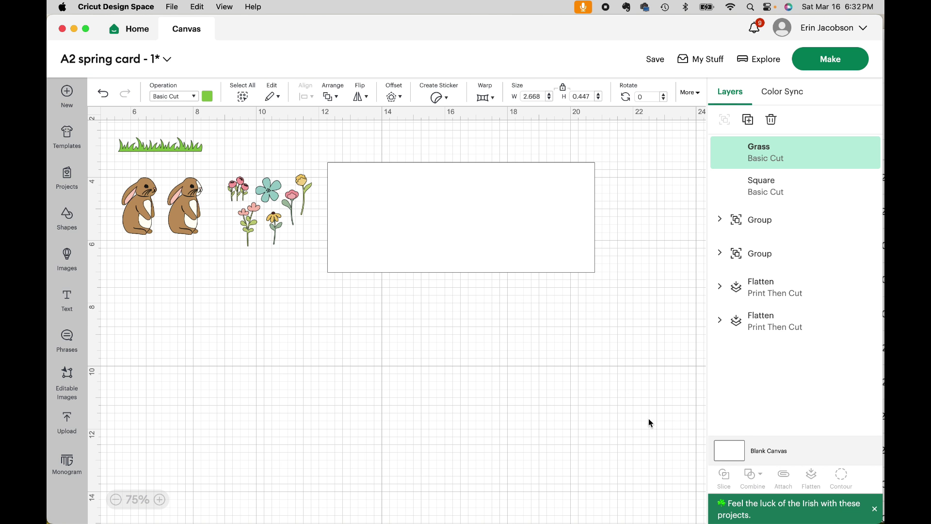
Step: Enlarge the grass to about 8.61 in wide and place it across the lower part of the white rectangle
left_click(379, 373)
left_click_drag(174, 148, 560, 258)
left_click(603, 324)
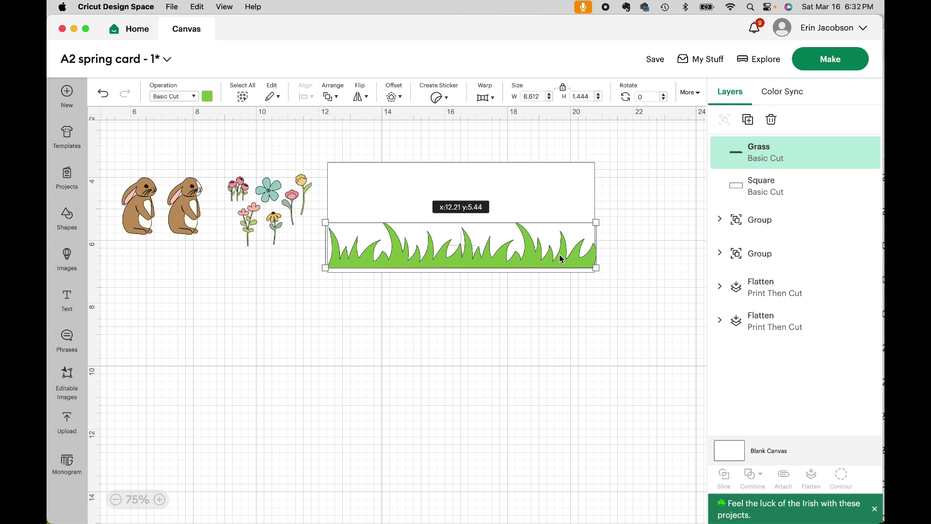
left_click_drag(560, 255, 560, 253)
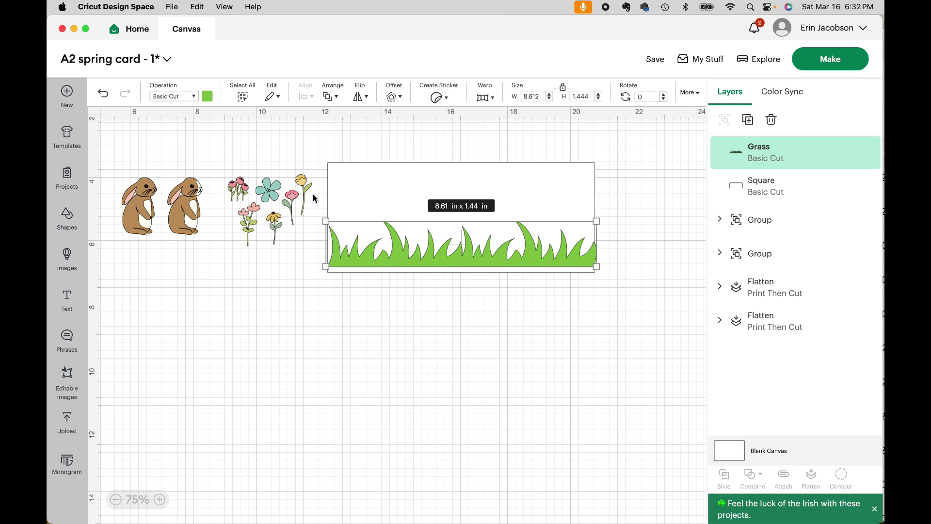
Step: Bring the bunny group in front of all other layers and place it below the flowers
left_click_drag(193, 204, 396, 218)
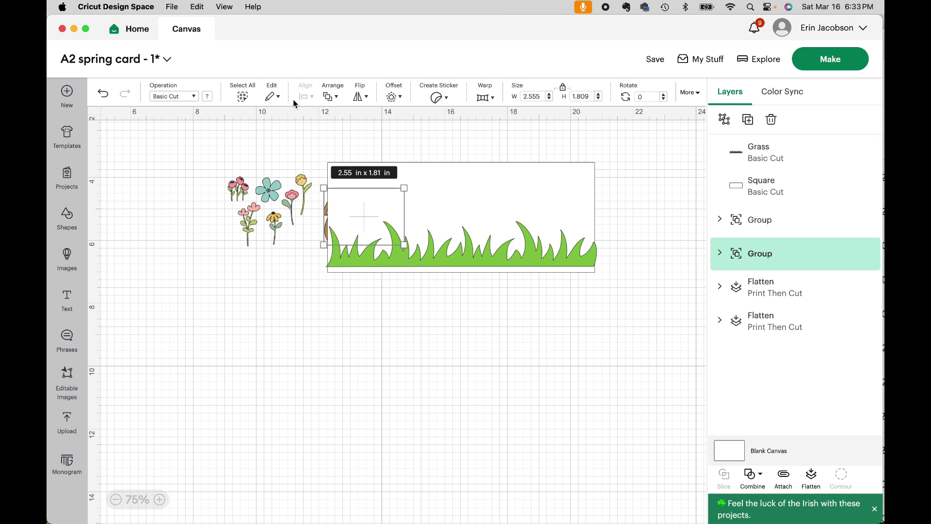
left_click(330, 96)
left_click(344, 120)
left_click_drag(384, 212, 268, 273)
Step: Shrink the grass to about 3.86 in wide and move it just below the white rectangle
left_click(464, 252)
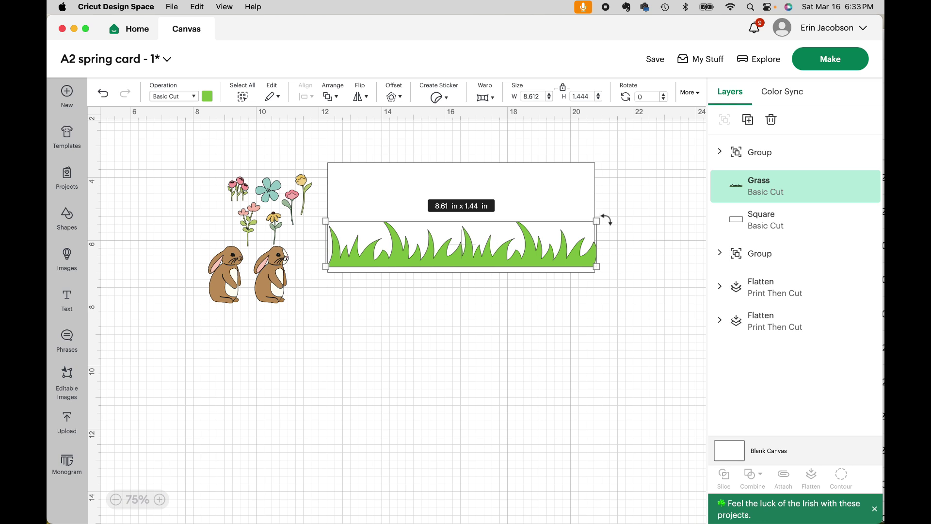
left_click_drag(597, 221, 444, 247)
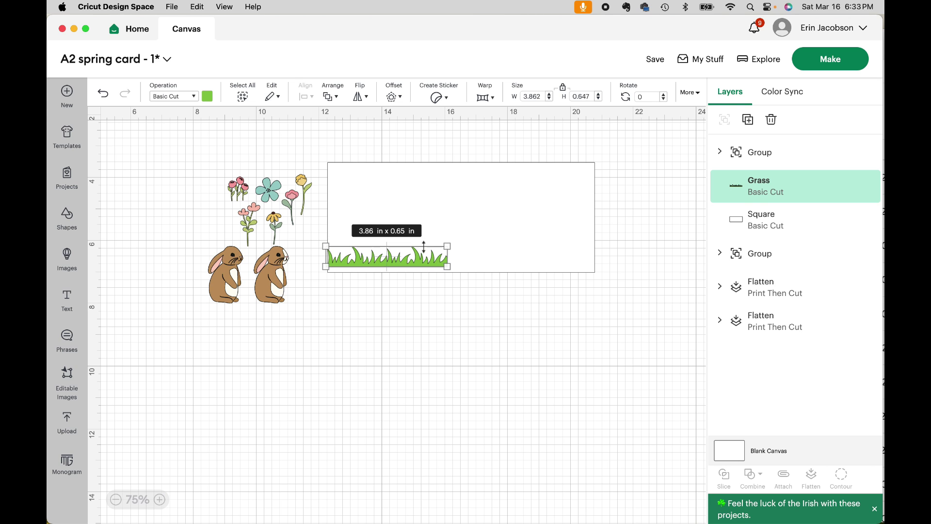
left_click(444, 325)
left_click_drag(419, 261, 421, 299)
left_click(460, 372)
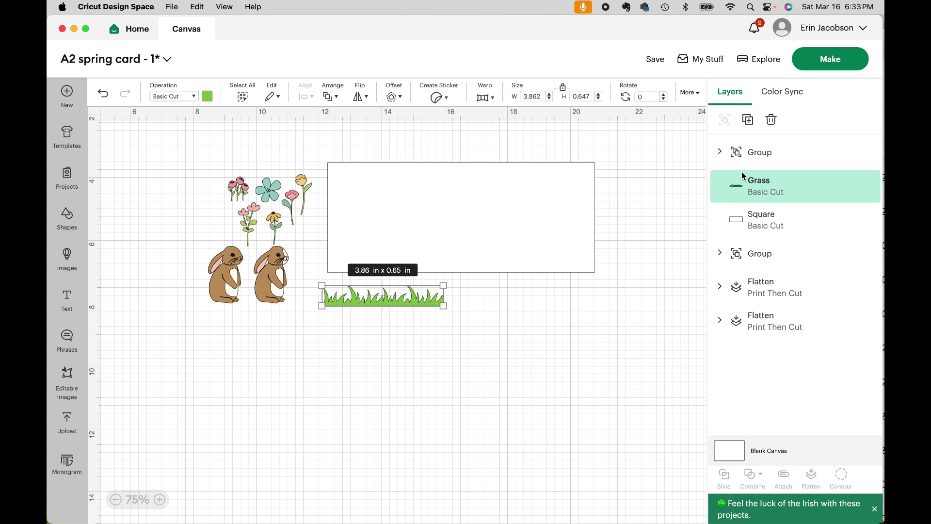
Step: Duplicate the grass twice and line up the three pieces end to end below the white rectangle
left_click(752, 121)
left_click(753, 121)
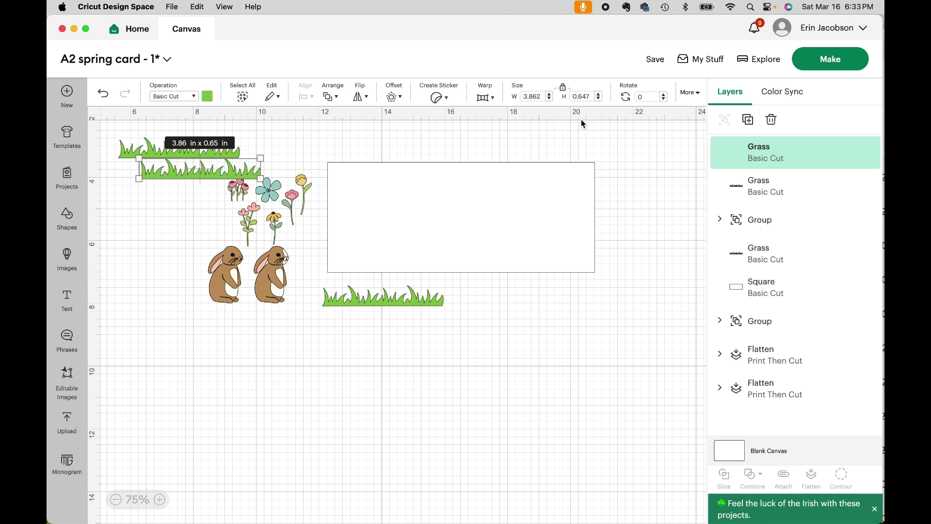
left_click(198, 205)
left_click_drag(202, 171, 503, 297)
left_click_drag(197, 153, 636, 302)
left_click(622, 359)
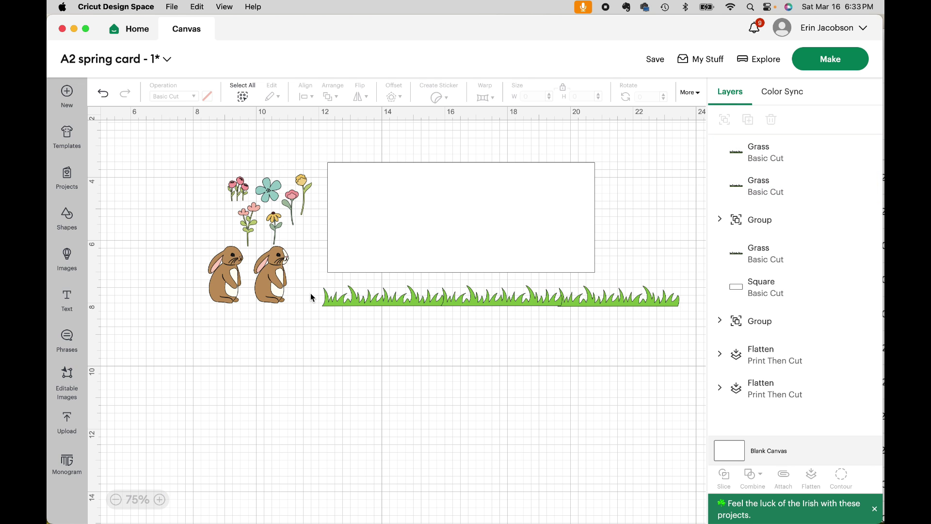
Step: Align the bottoms of the three grass pieces and weld them into one strip
left_click_drag(315, 296, 624, 323)
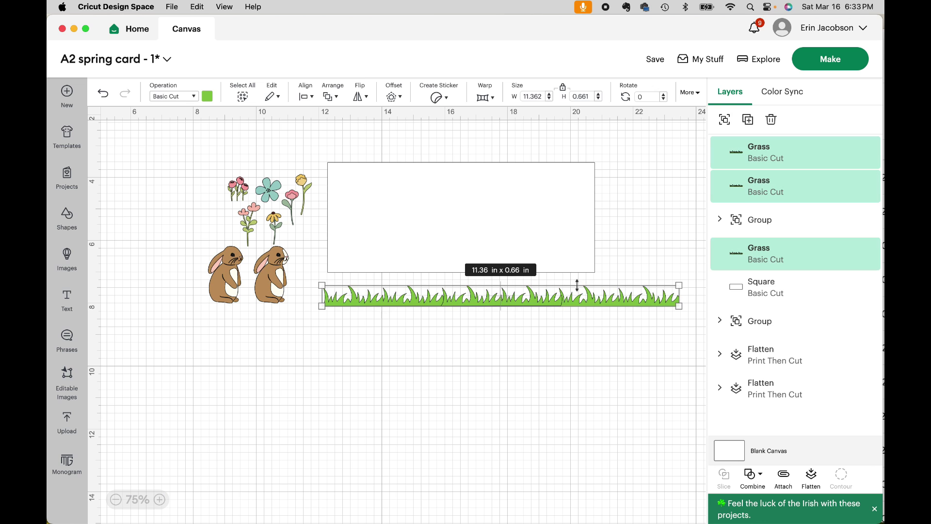
left_click(307, 96)
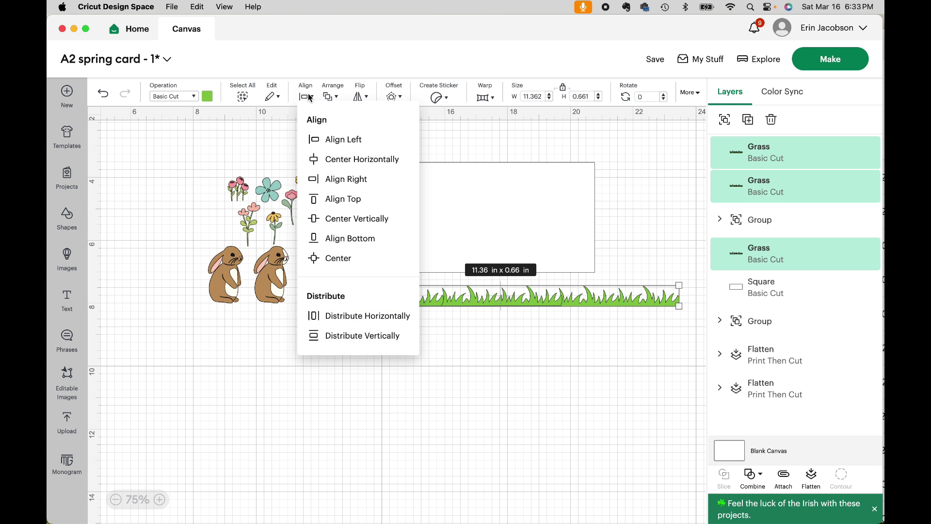
left_click(326, 239)
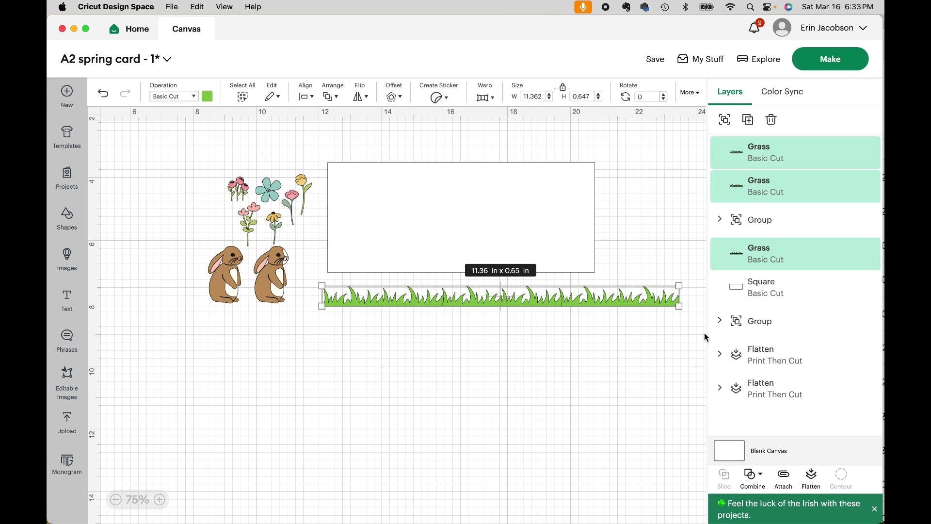
left_click(753, 481)
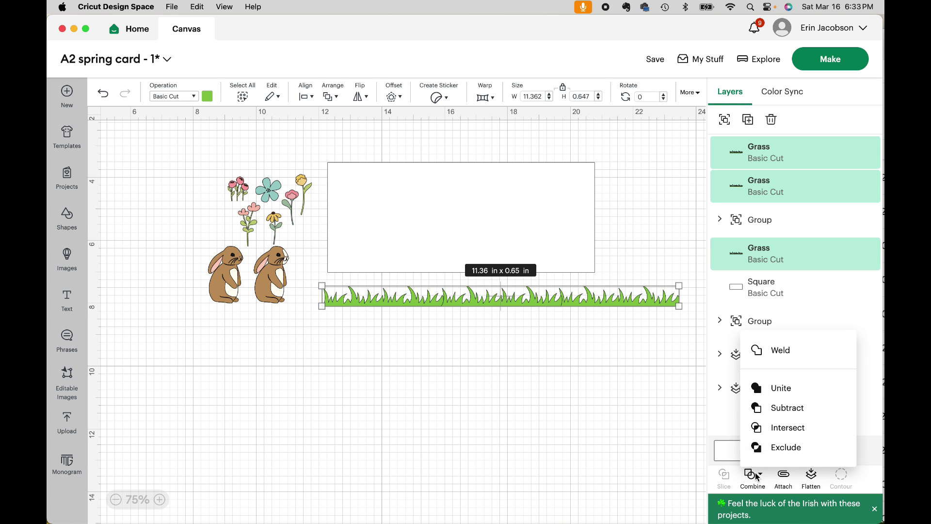
left_click(775, 355)
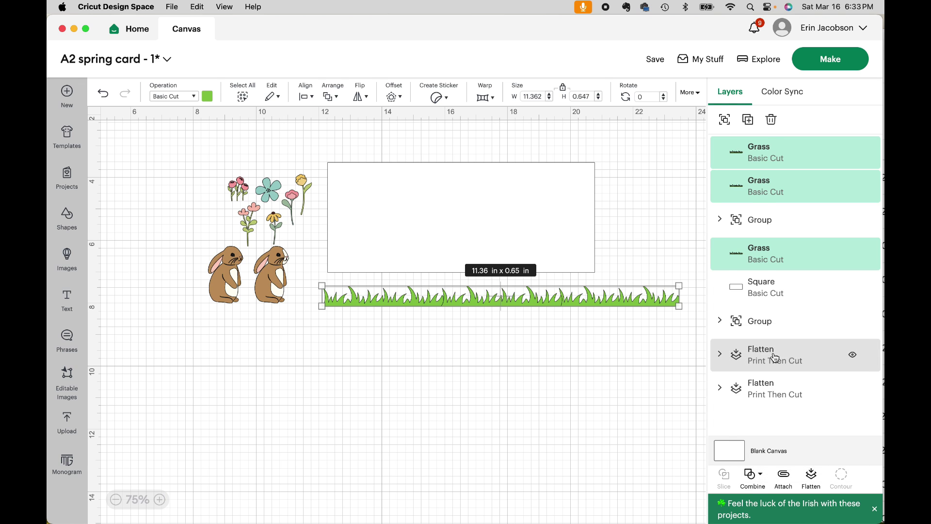
Step: Try to fit the welded grass strip across the white rectangle by scaling it down to about 8.53 in wide
left_click_drag(558, 301, 533, 246)
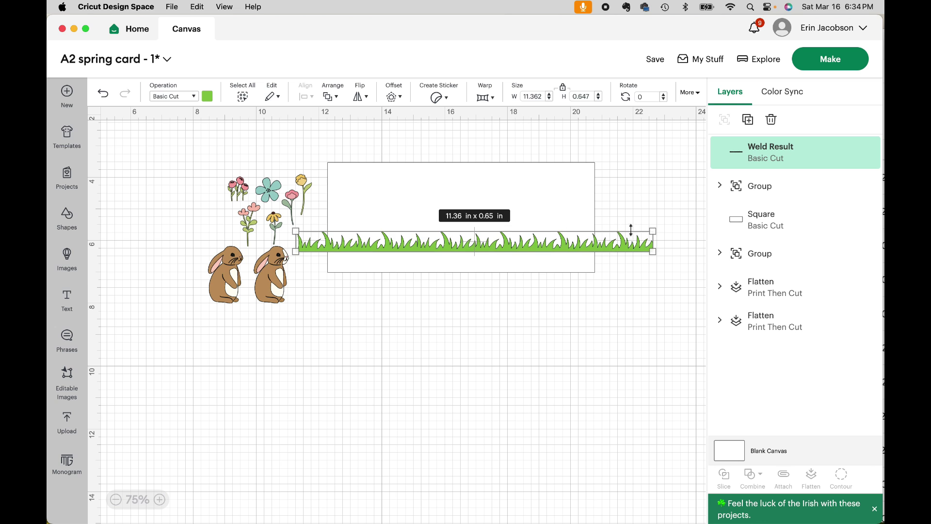
left_click_drag(654, 231, 579, 248)
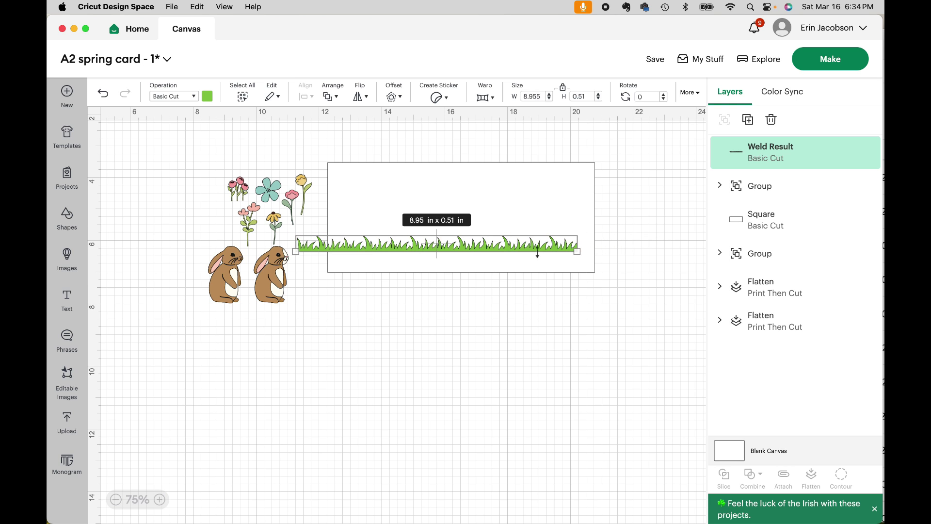
left_click(548, 320)
left_click_drag(510, 244, 539, 250)
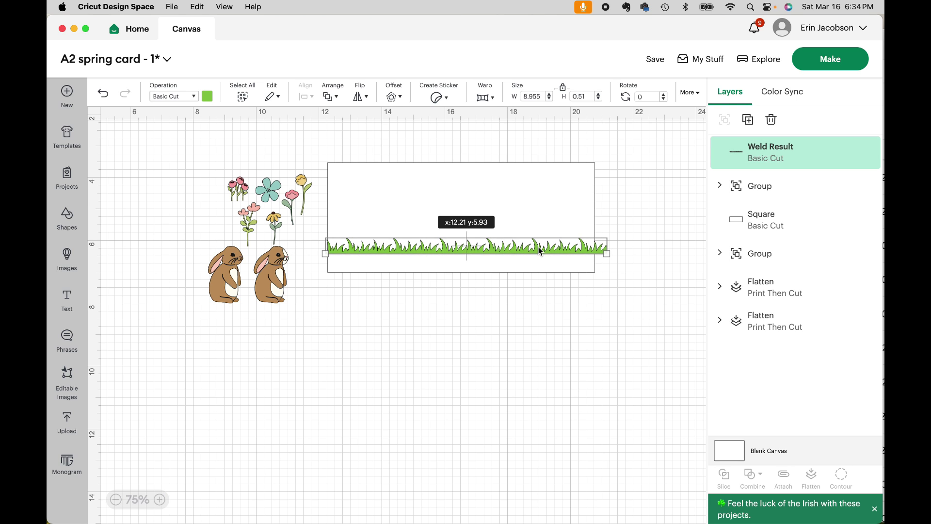
left_click_drag(606, 253, 593, 252)
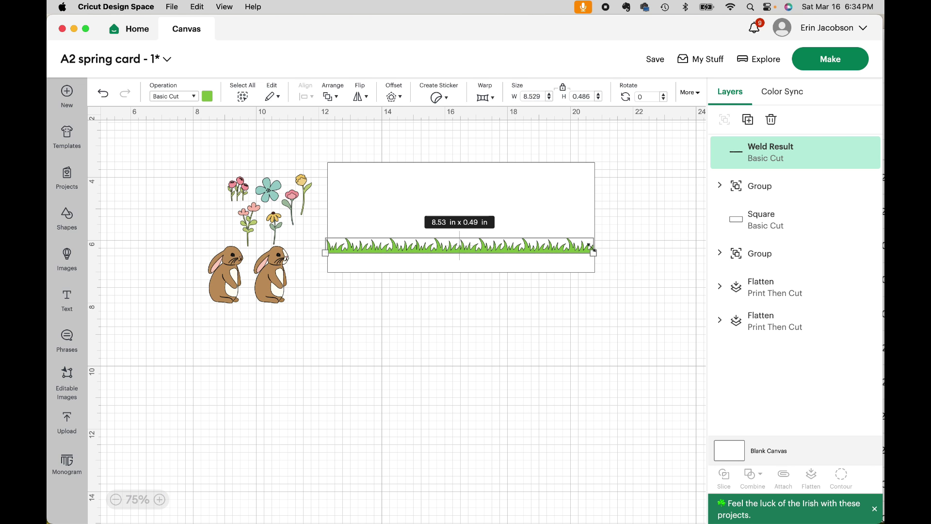
Step: Undo the scaling and repositioning of the welded grass strip
left_click(103, 94)
left_click(103, 95)
left_click(104, 95)
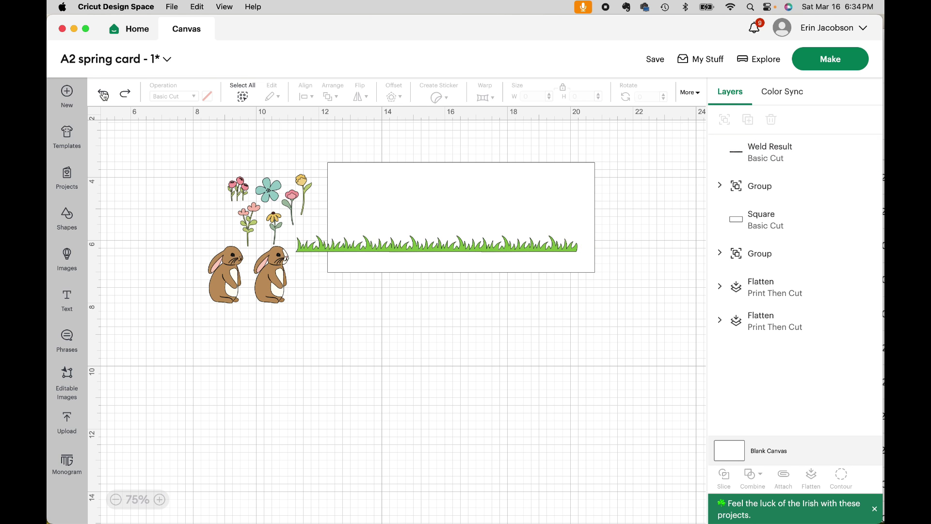
left_click(103, 95)
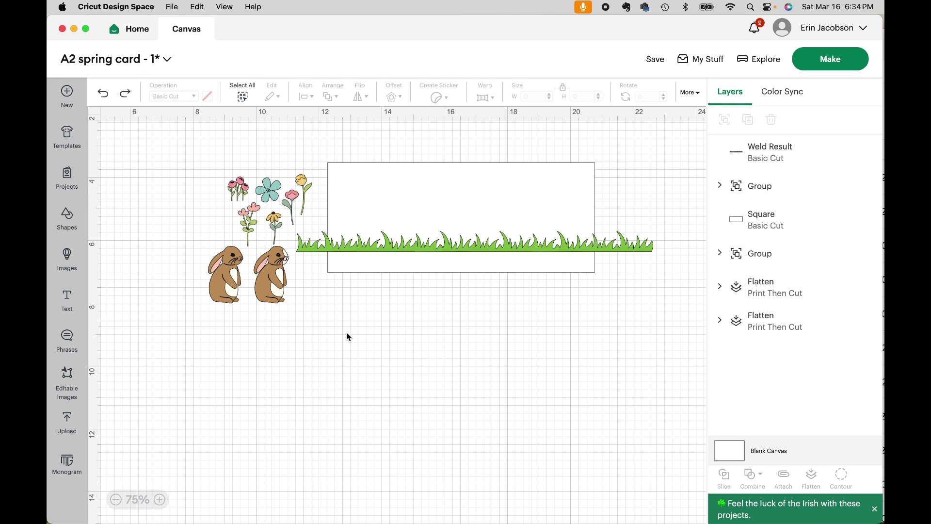
Step: Move the welded grass strip well below the white rectangle and lay a duplicate of the rectangle over its middle
left_click_drag(452, 246, 444, 397)
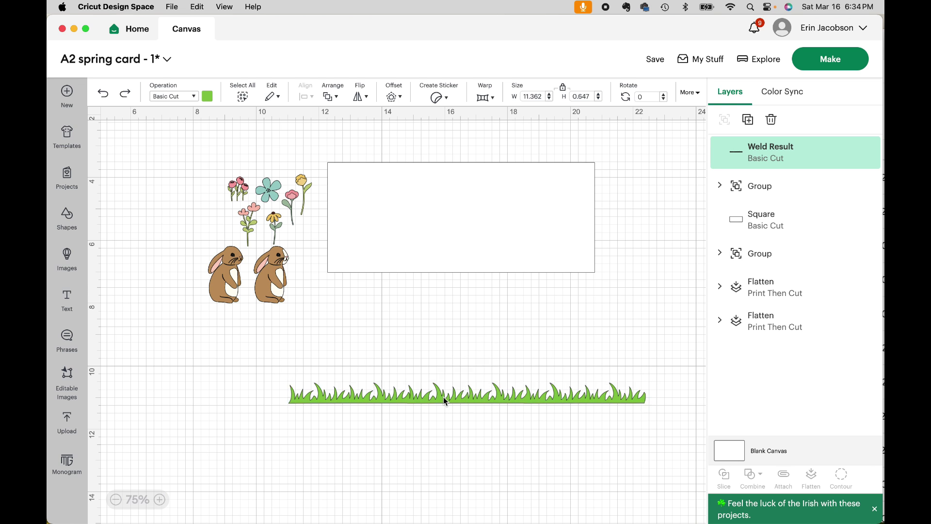
left_click(484, 222)
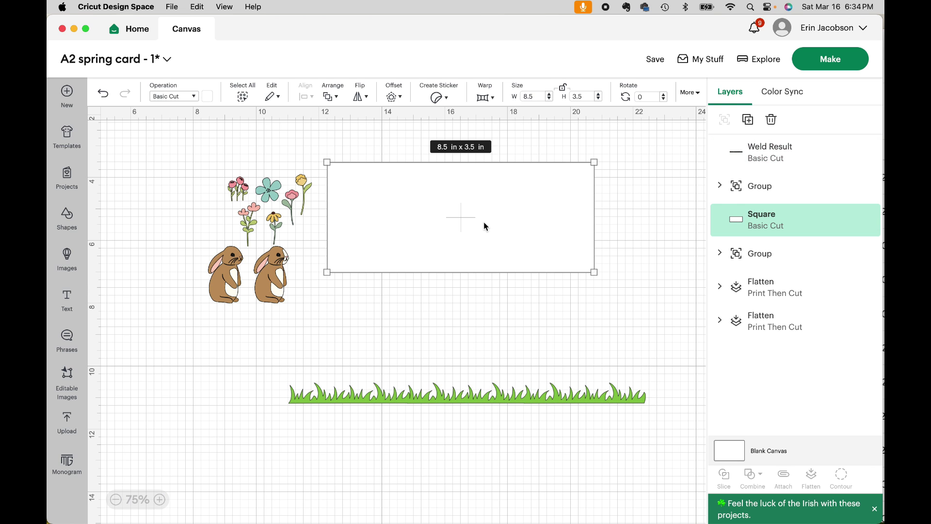
left_click(747, 121)
left_click_drag(339, 212, 503, 363)
Step: Slice the welded grass strip with the duplicate rectangle and delete the leftover rectangle piece
left_click_drag(266, 349, 653, 452)
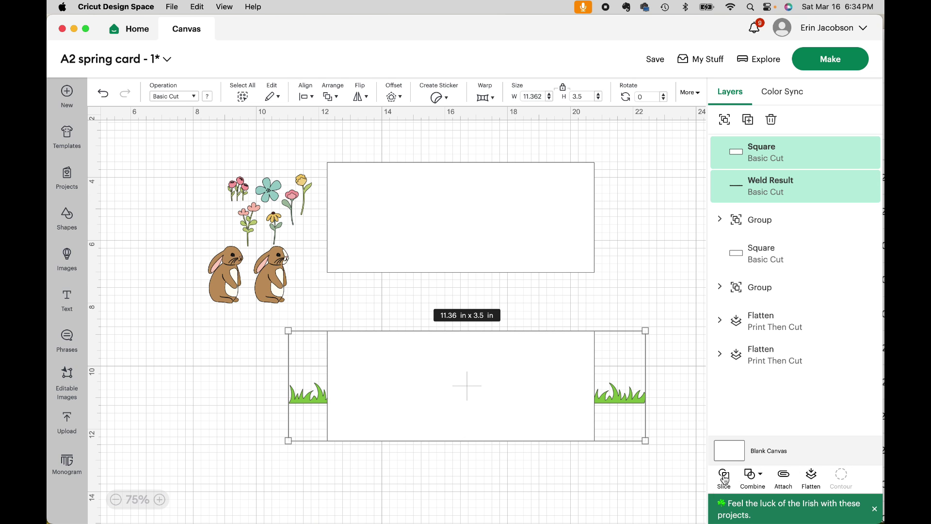
left_click(726, 481)
left_click_drag(556, 354, 316, 453)
key("Delete")
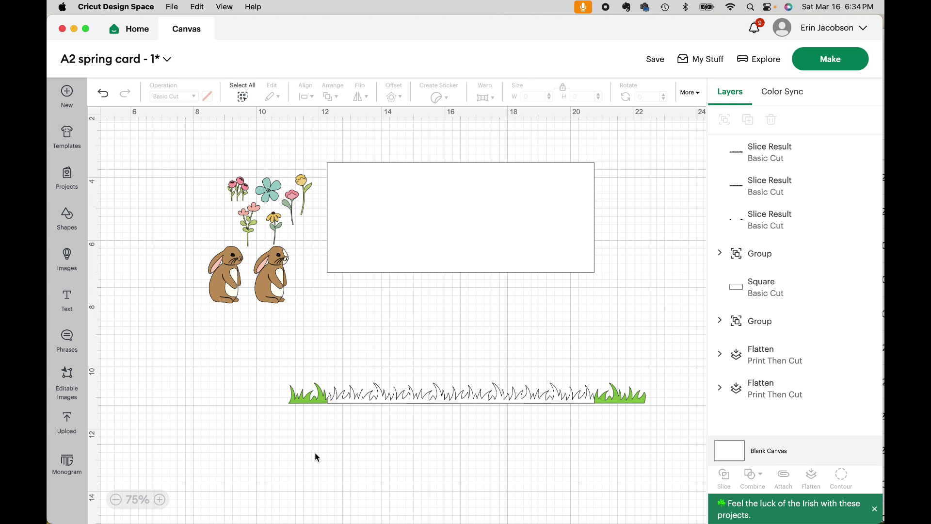
Step: Delete the white grass-shaped slice and move the 8.5 in green middle strip up, away from its cut-off ends
left_click_drag(423, 397, 420, 458)
key("Delete")
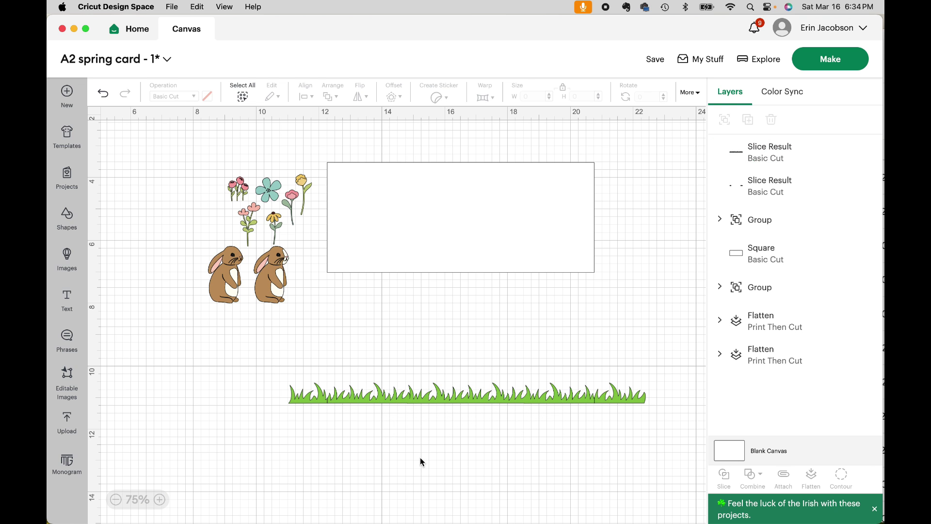
left_click_drag(490, 402, 488, 353)
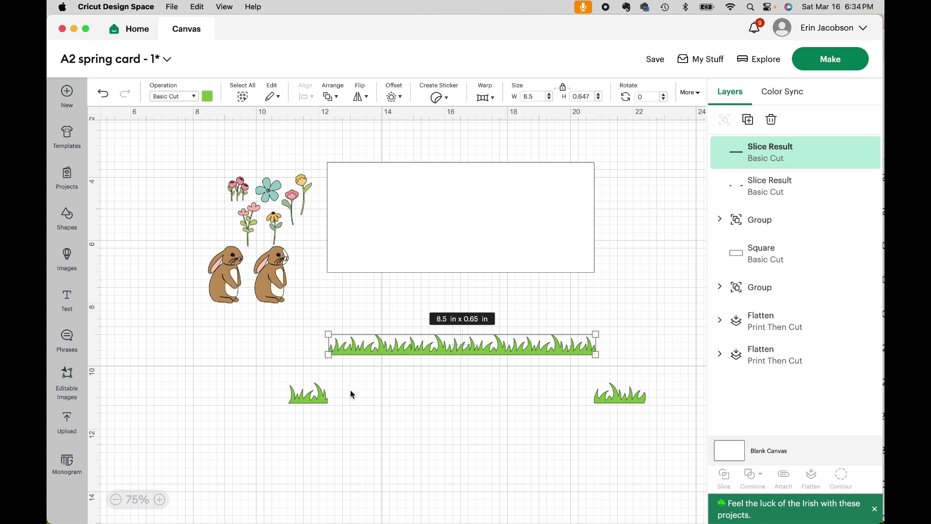
Step: Delete the two cut-off grass ends and try the 8.5 in green strip along the white rectangle's lower edge
left_click(320, 397)
key("Delete")
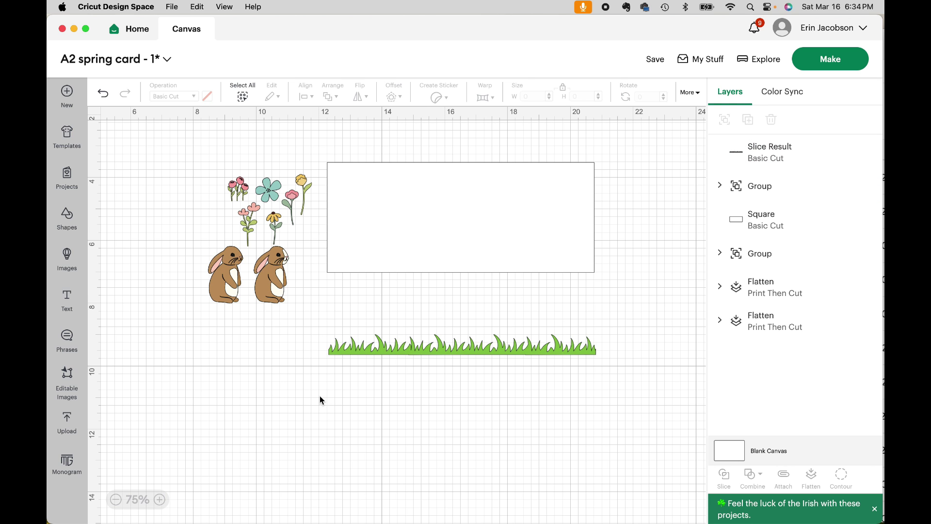
left_click_drag(409, 348, 443, 262)
left_click(440, 337)
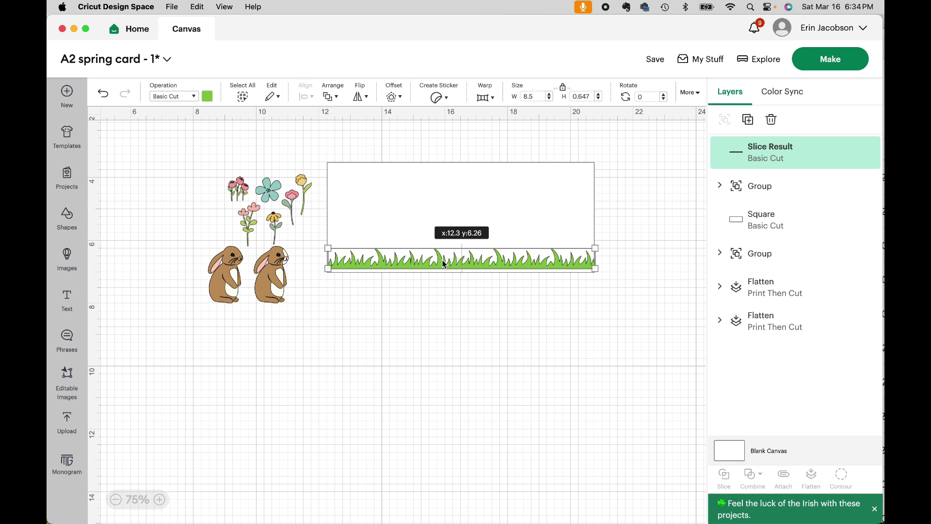
Step: Move the grass strip back below the rectangle, duplicate it, and place the copy much farther down the canvas
left_click_drag(443, 308, 435, 348)
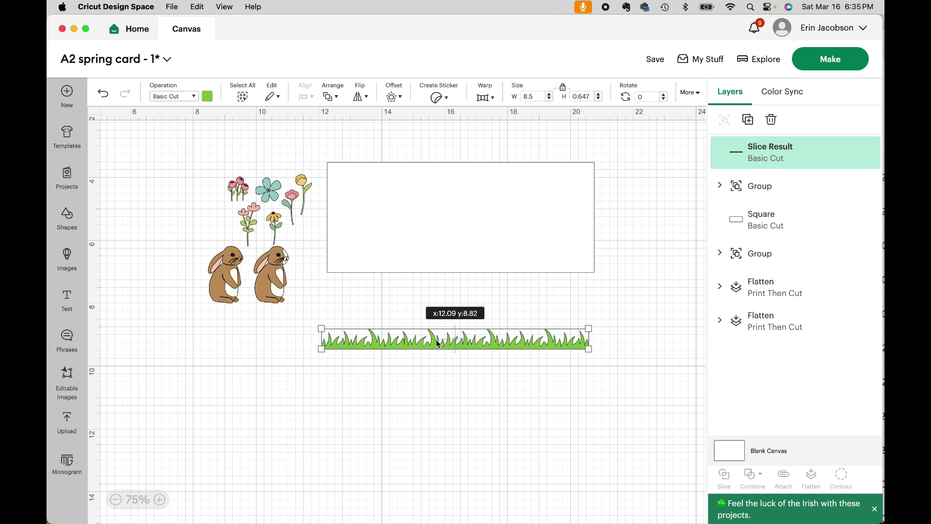
left_click(747, 122)
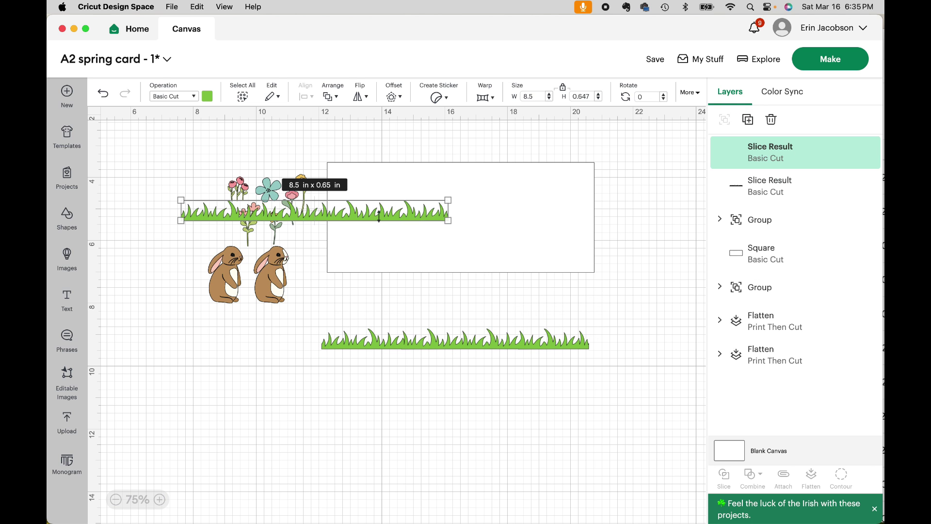
left_click(368, 294)
left_click_drag(361, 214, 352, 438)
left_click_drag(488, 345, 487, 331)
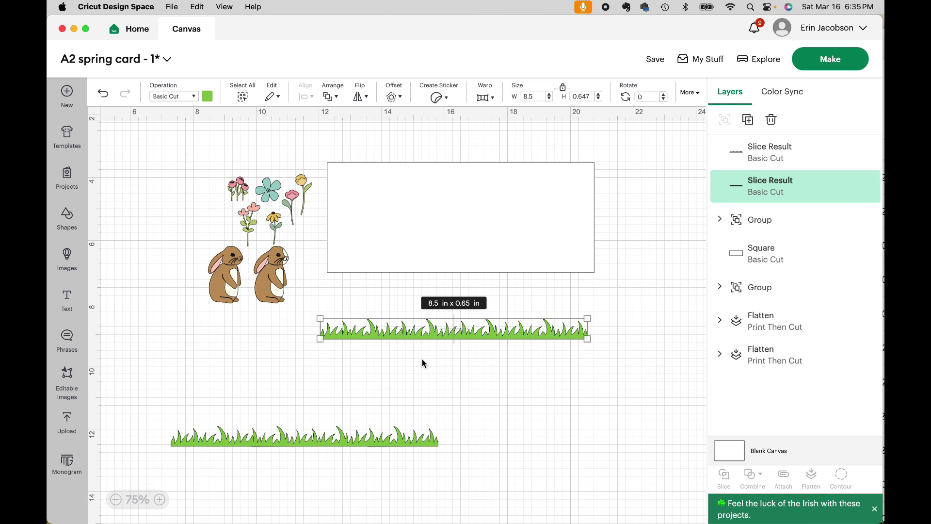
Step: Move the white rectangle up and set the bunny group aside, well to the left of the grass strips
left_click_drag(476, 249, 498, 212)
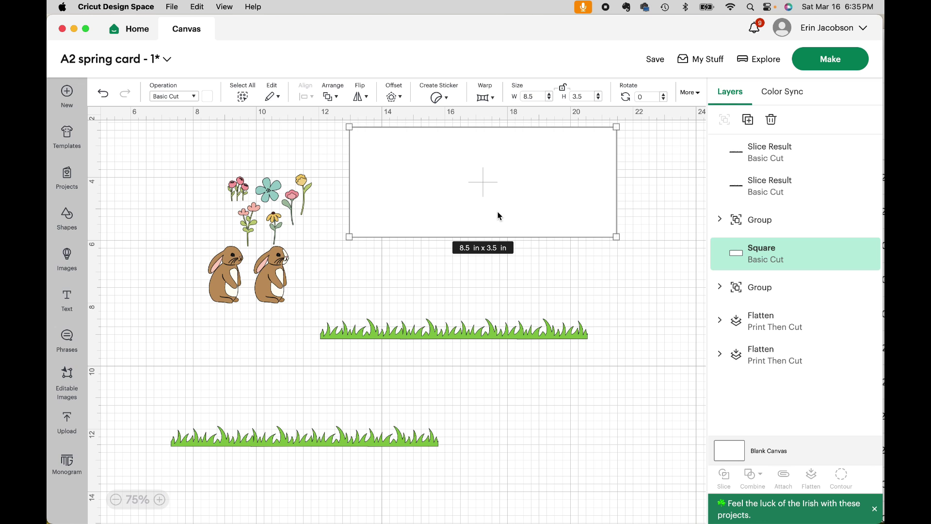
left_click(302, 184)
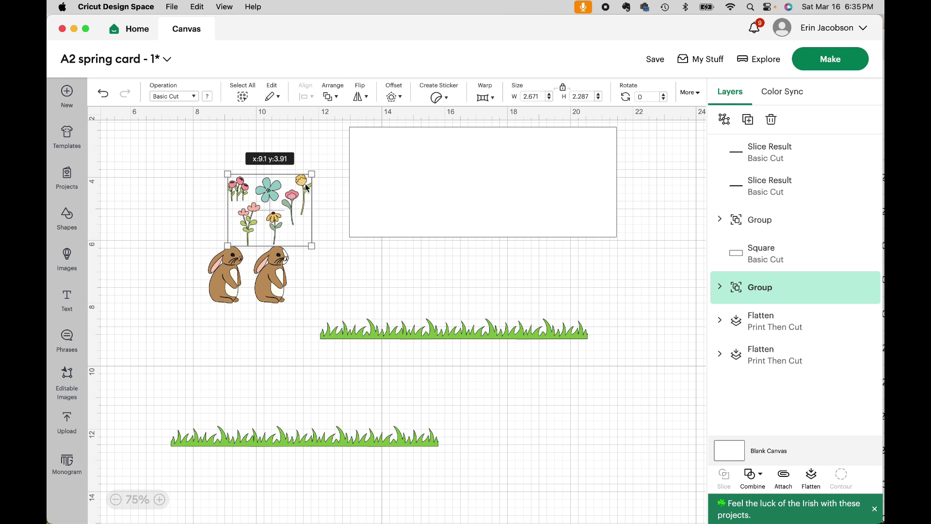
left_click(268, 291)
left_click_drag(268, 291, 182, 356)
left_click(159, 499)
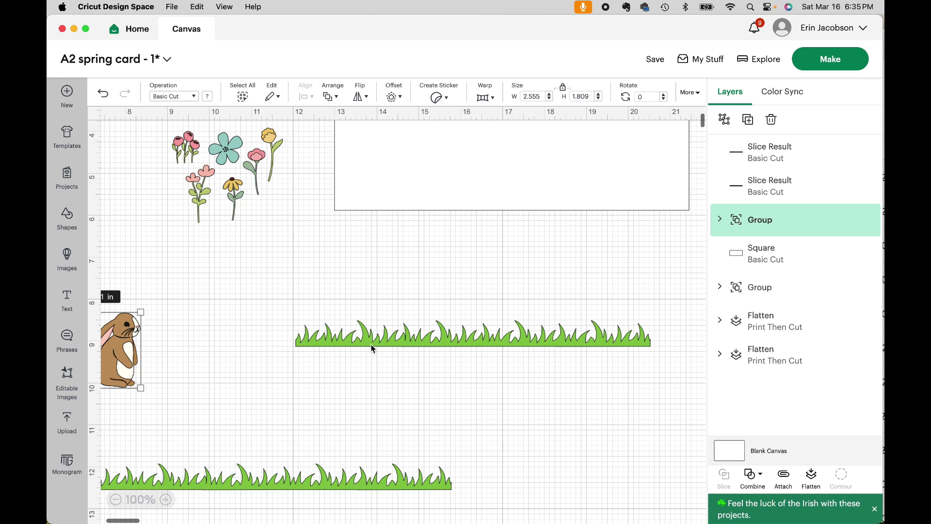
Step: Ungroup the flowers and delete the teal blossom that has no stem
left_click_drag(266, 184, 281, 228)
left_click(725, 119)
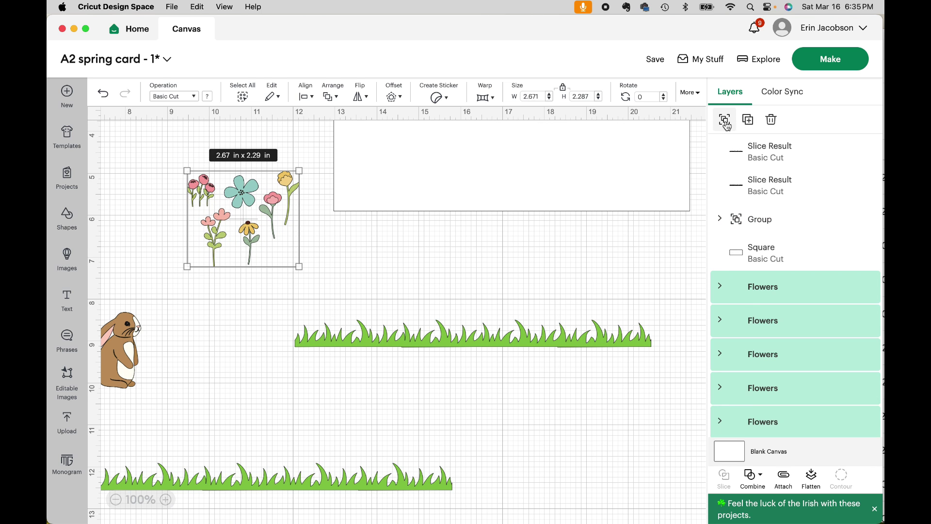
left_click(339, 219)
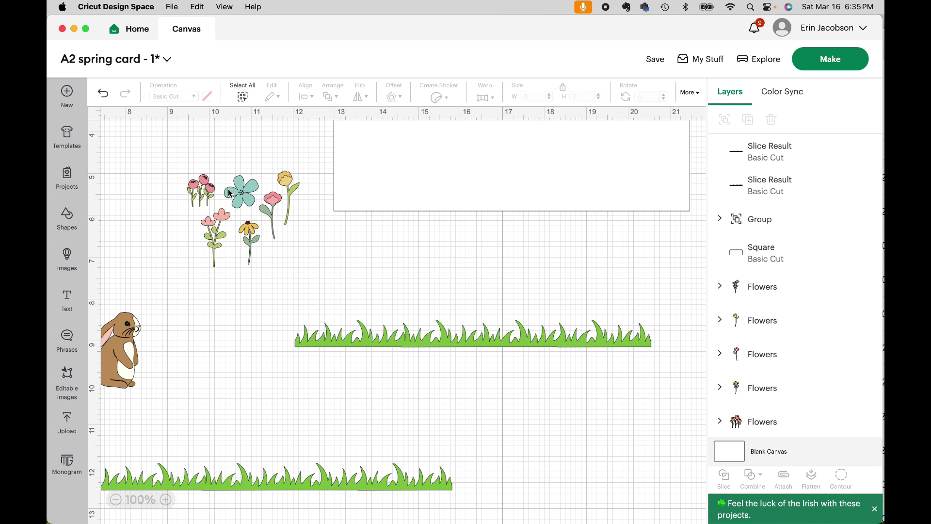
left_click(247, 194)
key("Delete")
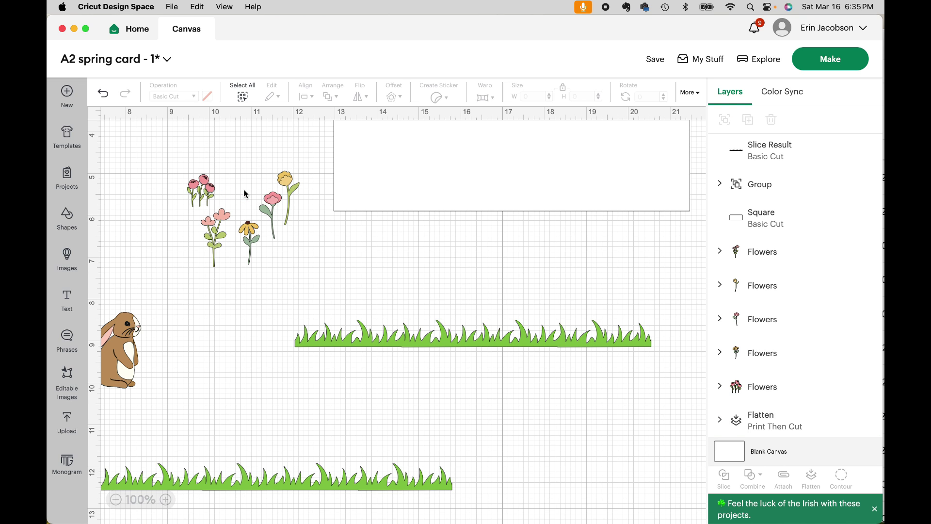
Step: Spread the individual flowers in a loose row between the white rectangle and the upper grass strip
left_click_drag(287, 181, 593, 254)
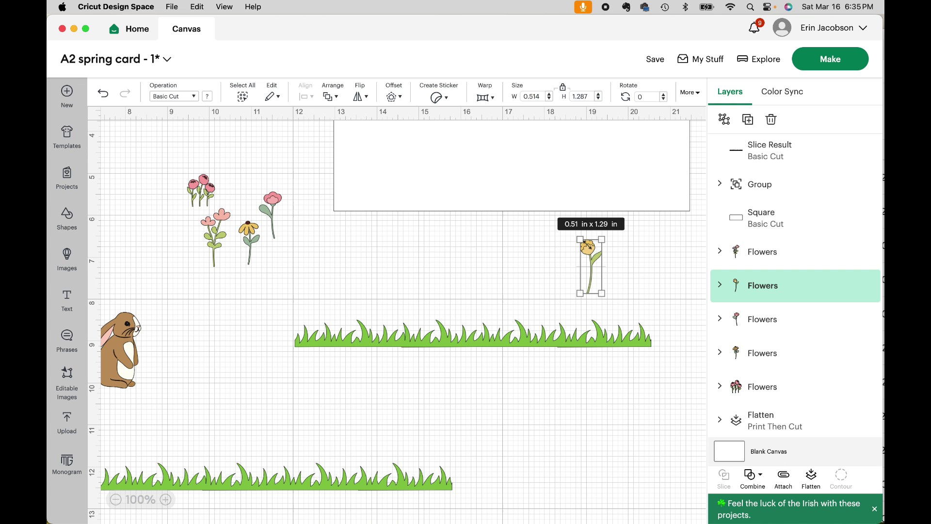
left_click(270, 202)
left_click(314, 229)
left_click_drag(277, 205, 472, 254)
left_click_drag(249, 232, 362, 251)
left_click_drag(202, 189, 277, 261)
Step: Set the upper grass strip's width to 8.25 in with its proportions locked
left_click(582, 338)
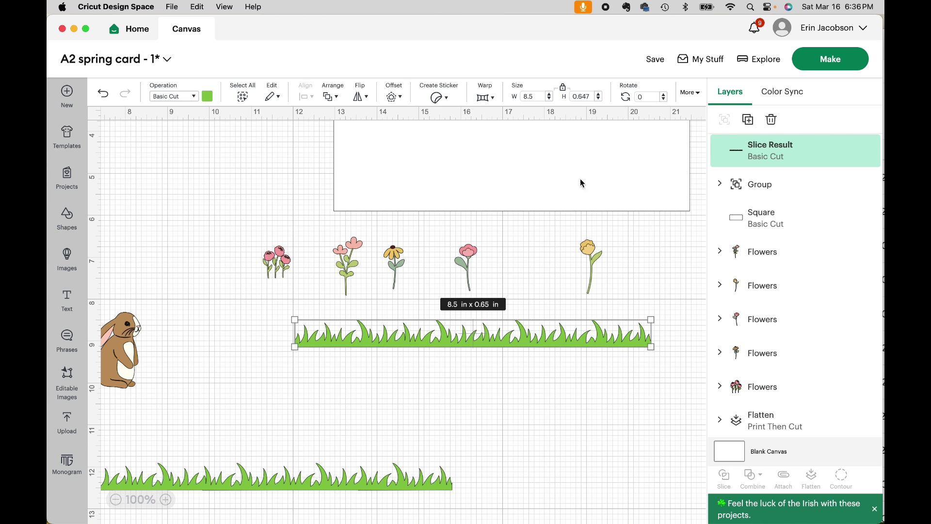
left_click(536, 97)
left_click(589, 96)
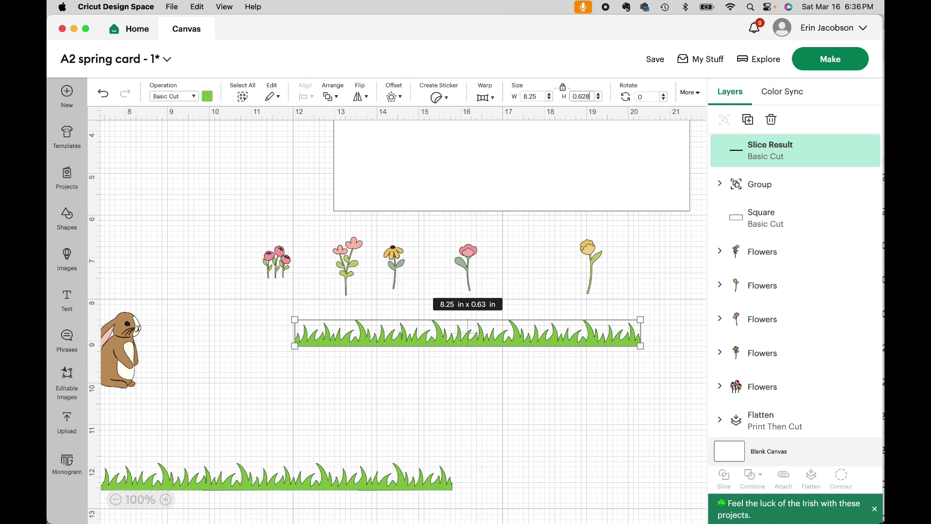
left_click(565, 382)
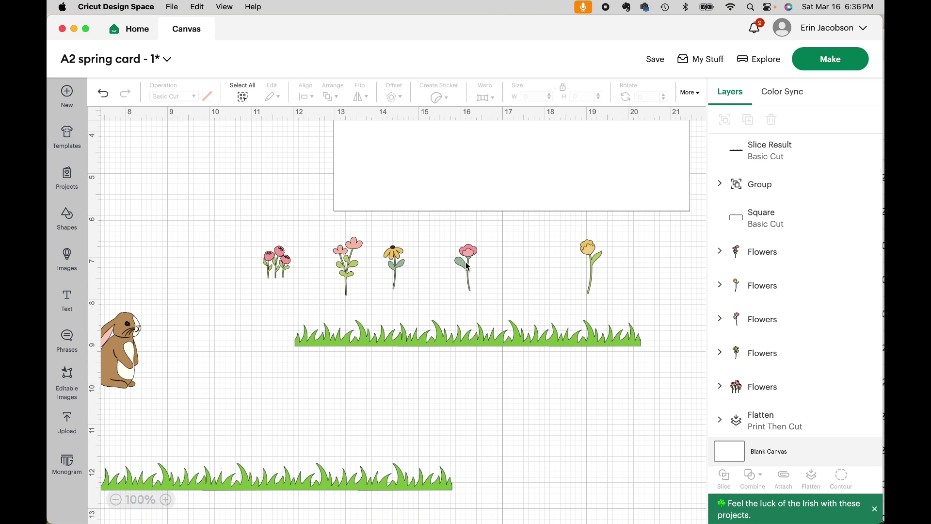
Step: Test the light pink two-bloom flower at the strip's left end, and move the grass strip onto the rectangle's lower edge
left_click_drag(345, 258, 305, 306)
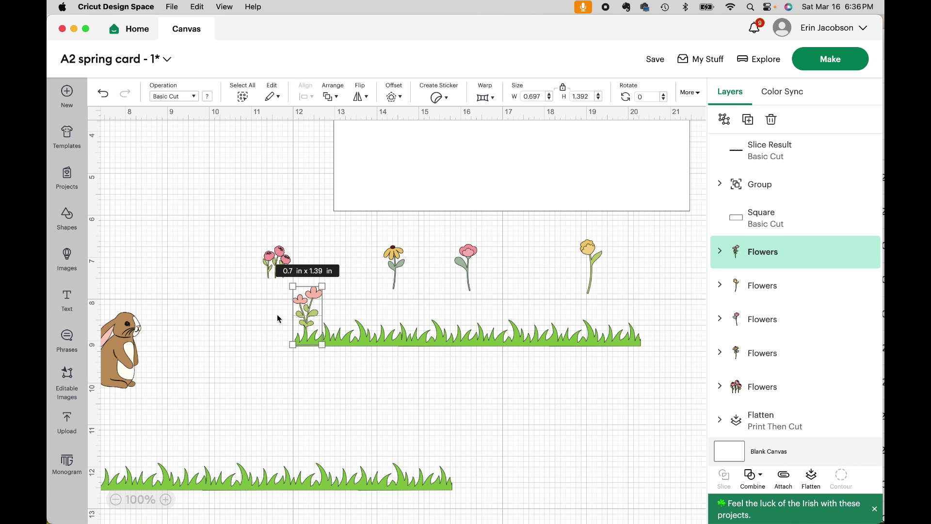
left_click_drag(479, 340, 525, 197)
scroll(521, 195, "up", 2)
scroll(521, 194, "up", 2)
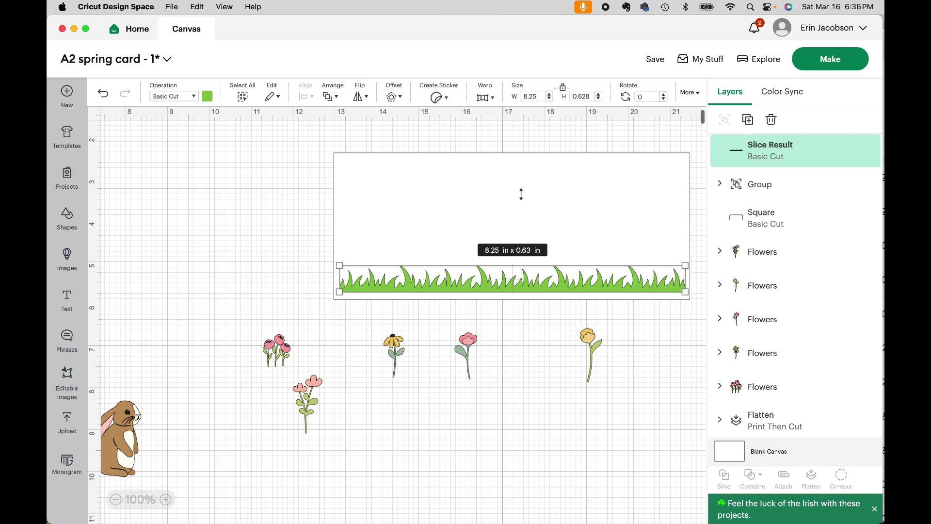
Step: Try to stand the light pink two-bloom flower at the left end of the grass inside the rectangle
left_click_drag(308, 405, 363, 277)
left_click(351, 367)
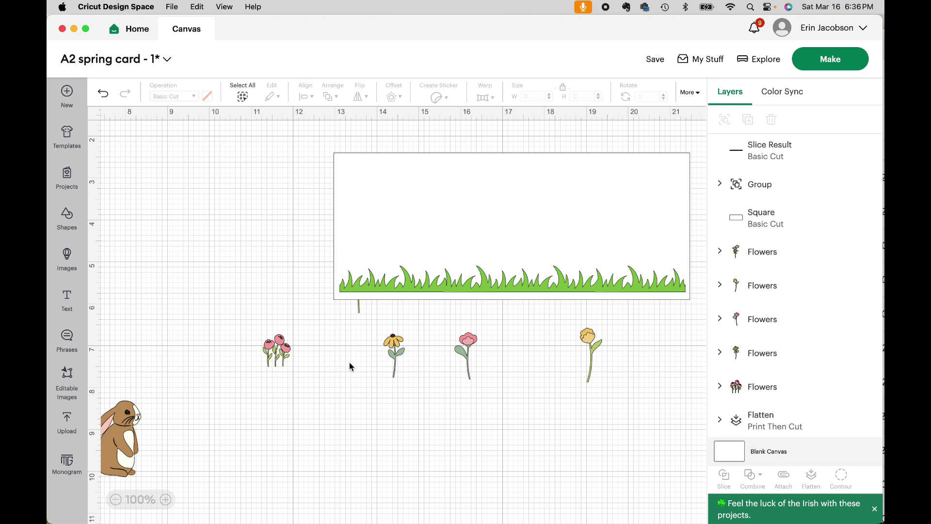
left_click_drag(358, 311, 348, 376)
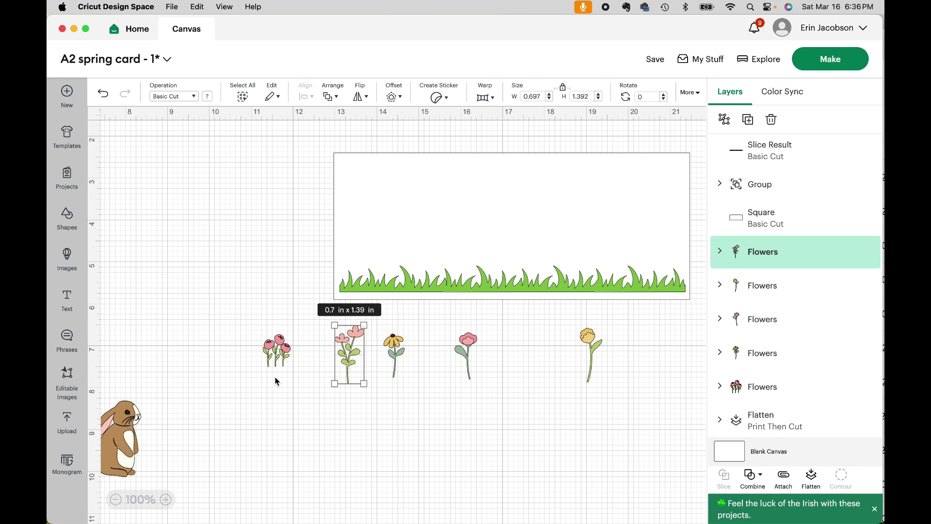
Step: Select all five flowers in the row and bring them to the front of the layer order
left_click_drag(223, 345, 612, 371)
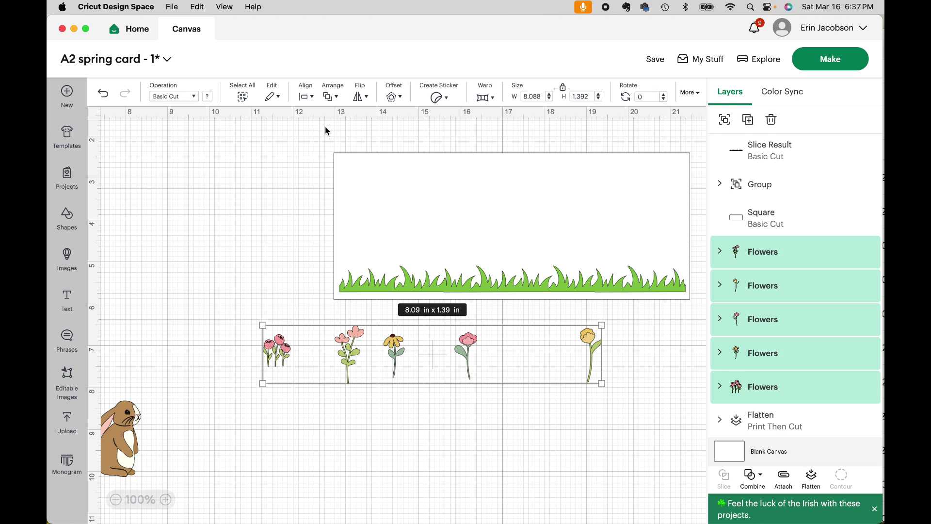
left_click(306, 97)
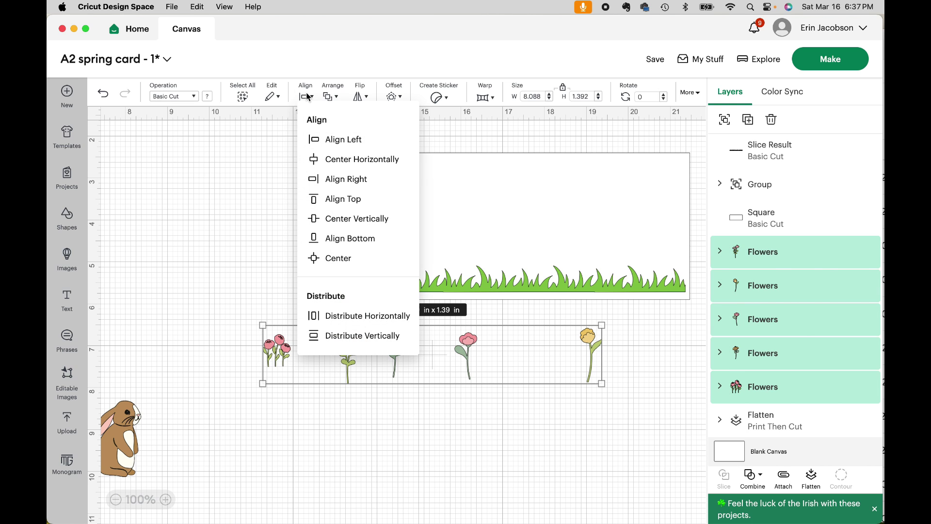
left_click(333, 95)
left_click(332, 96)
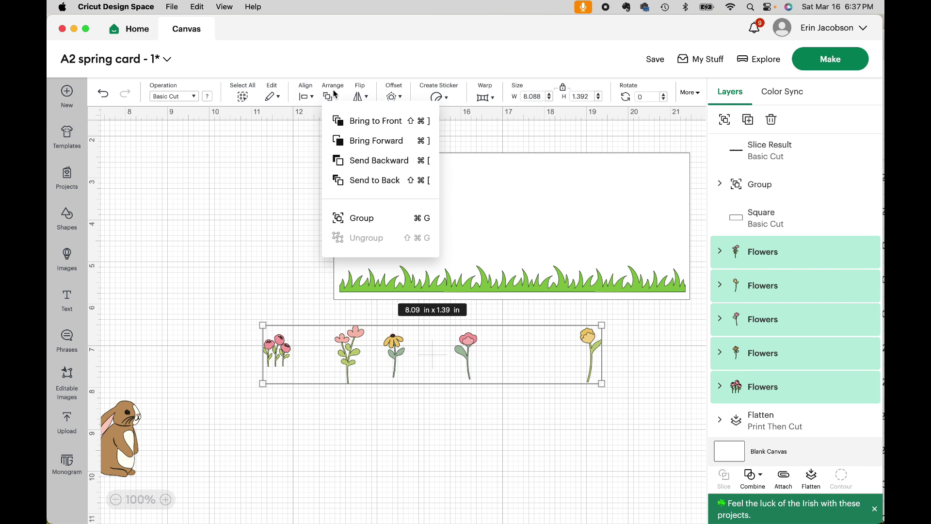
left_click(340, 122)
left_click(262, 252)
Step: Place the light pink two-bloom flower at the grass's left end and a duplicate of it at the right end
left_click_drag(347, 367, 353, 272)
left_click(748, 119)
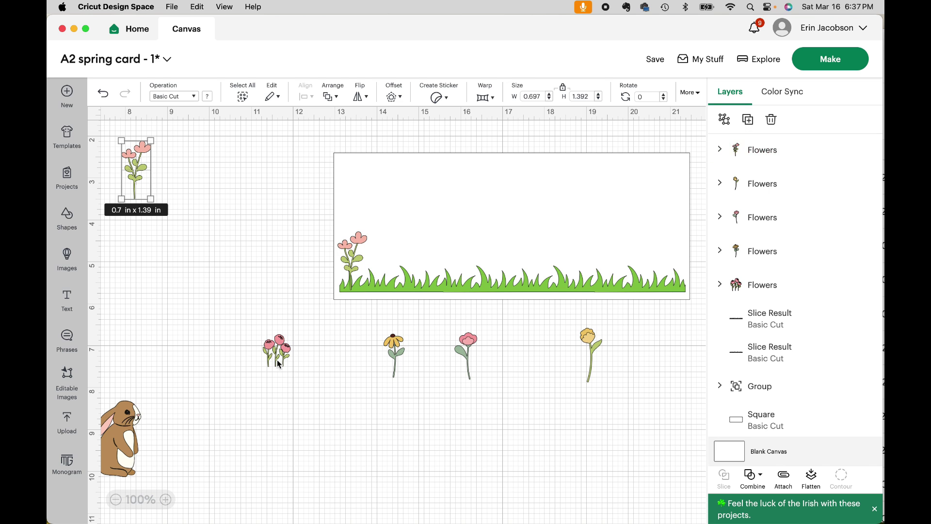
left_click(237, 212)
left_click_drag(150, 171, 671, 261)
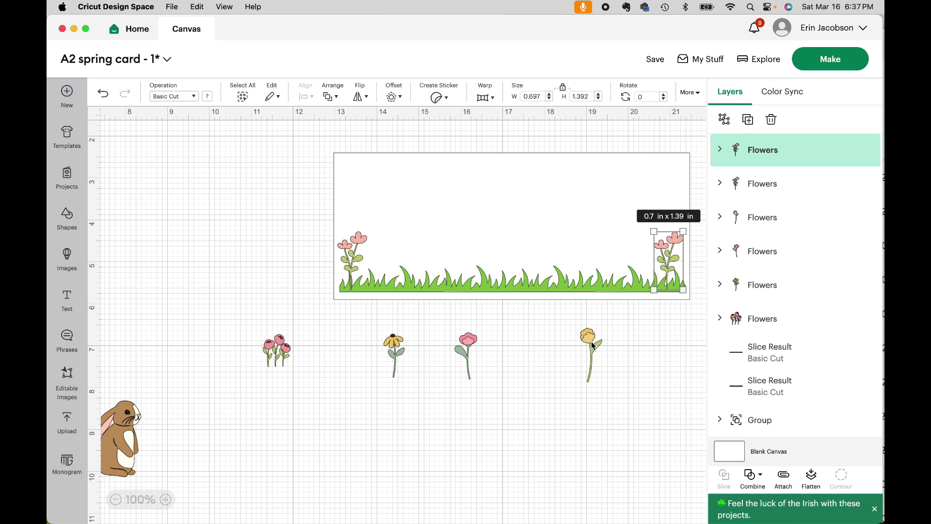
Step: Place the yellow tulip-like flower and the three-bloom pink cluster beside the light pink flower on the grass's left side
left_click(592, 345)
left_click_drag(593, 345, 382, 263)
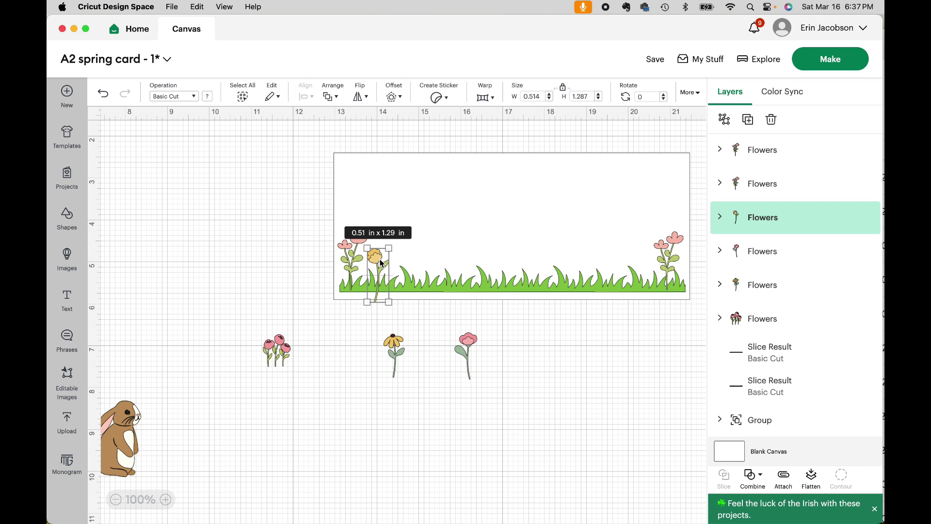
left_click_drag(283, 348, 422, 246)
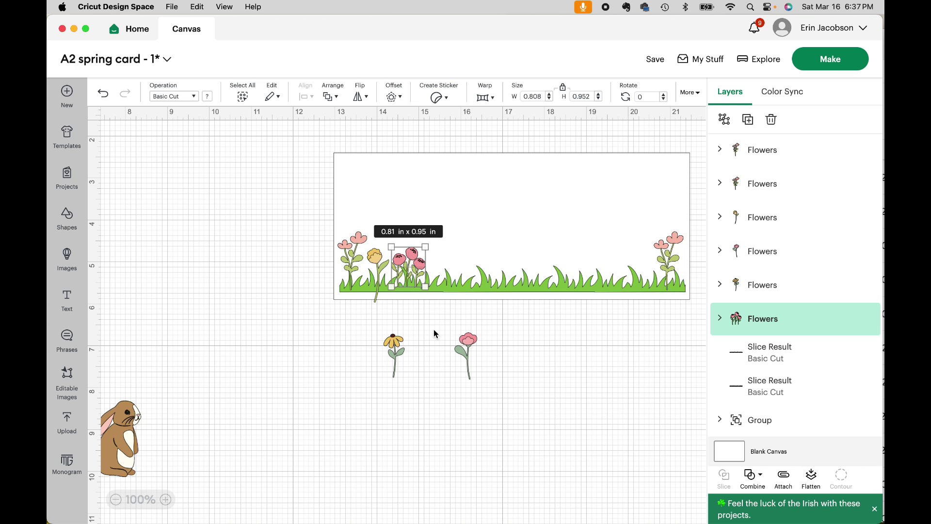
Step: Place the single pink flower and the yellow daisy on the grass's right side, beside the light pink flower
left_click(472, 345)
left_click_drag(471, 346, 605, 253)
left_click_drag(401, 345, 642, 253)
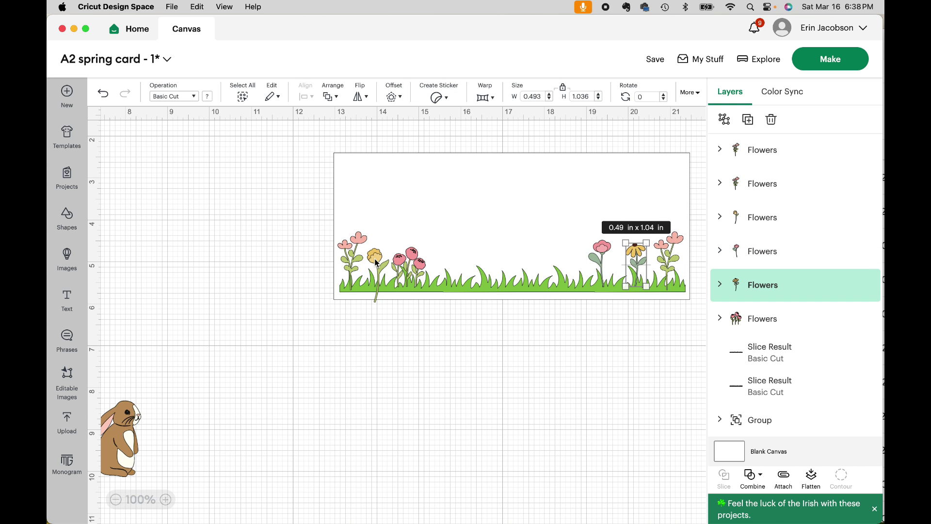
left_click_drag(608, 255, 612, 256)
Step: Duplicate the three-bloom pink cluster and place the copy on the right half of the grass, left of the single pink flower
left_click_drag(420, 259, 420, 258)
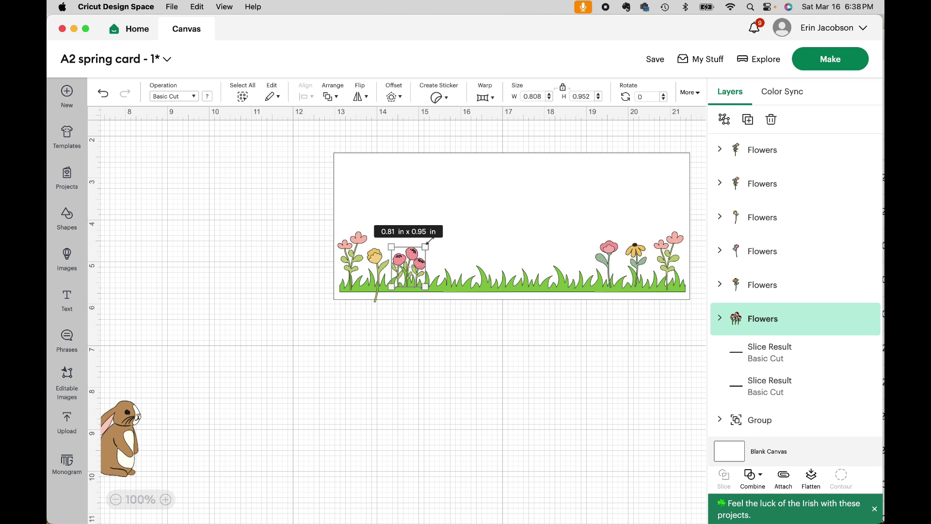
left_click(748, 119)
left_click(508, 325)
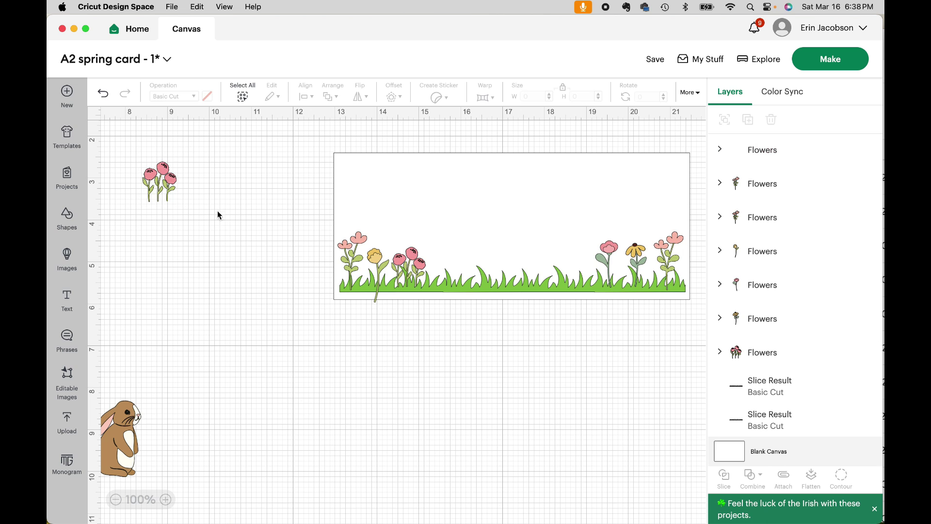
left_click_drag(169, 185, 559, 265)
Step: Duplicate the yellow tulip-like flower and place the copy between the right pink cluster and the single pink flower
left_click(379, 258)
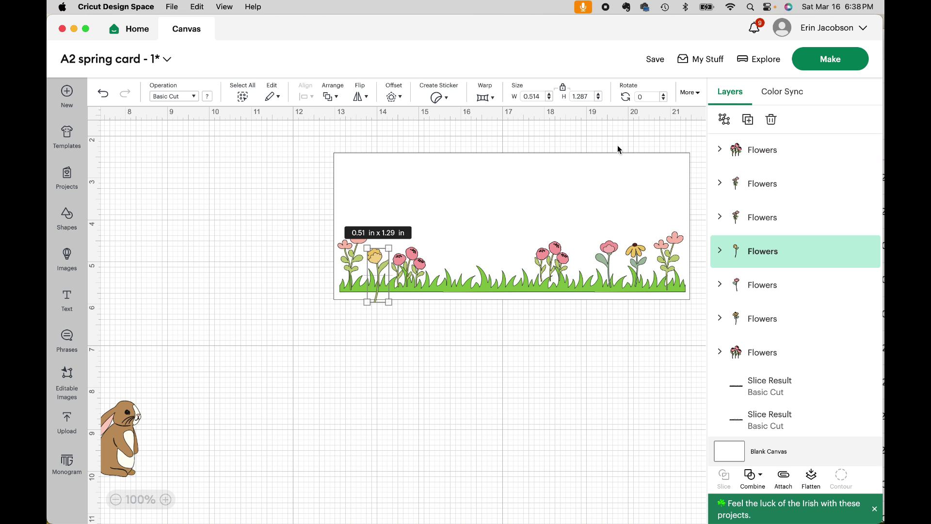
left_click(746, 120)
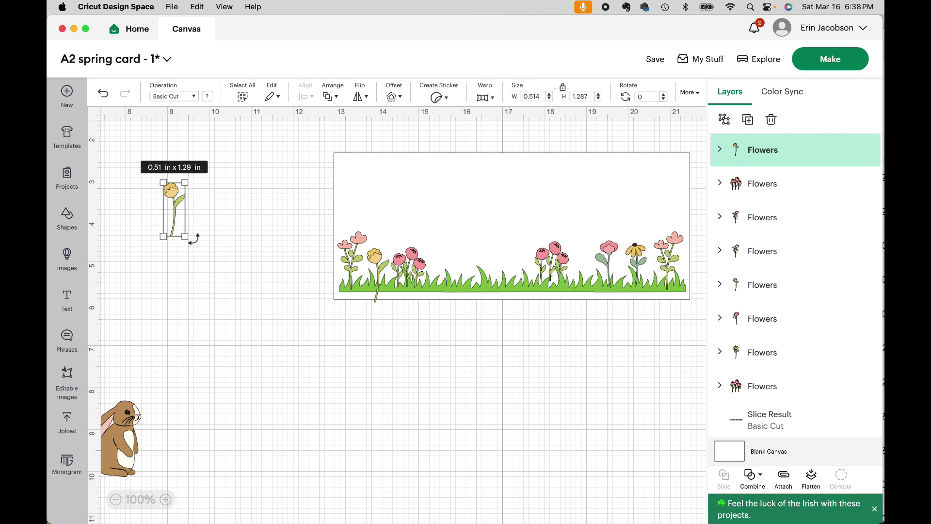
left_click(208, 233)
left_click_drag(178, 204, 586, 252)
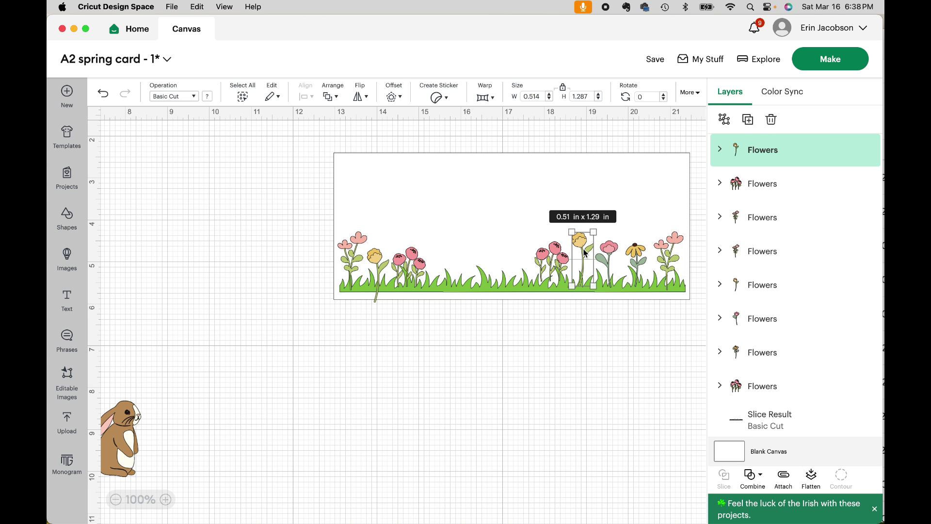
Step: Try flipping the right yellow flower horizontally and flip it back to its original direction
left_click(365, 97)
left_click(378, 124)
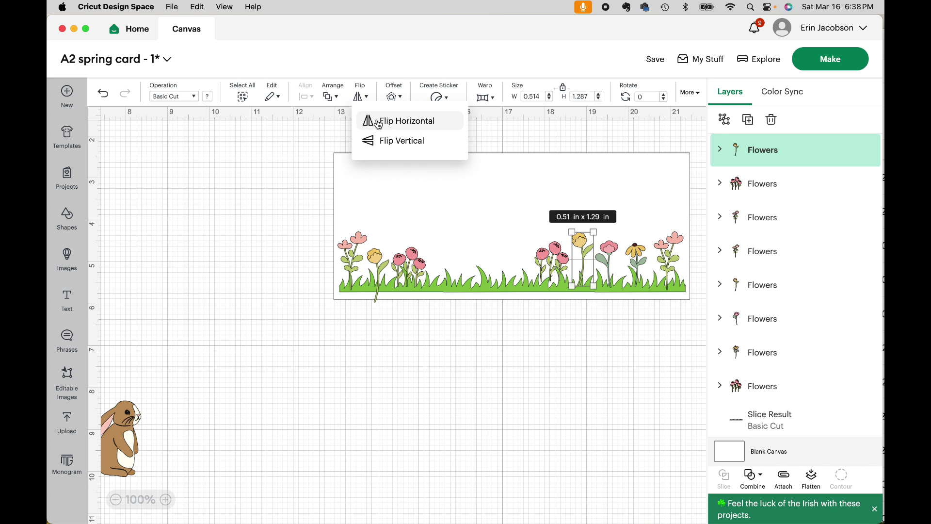
left_click(363, 96)
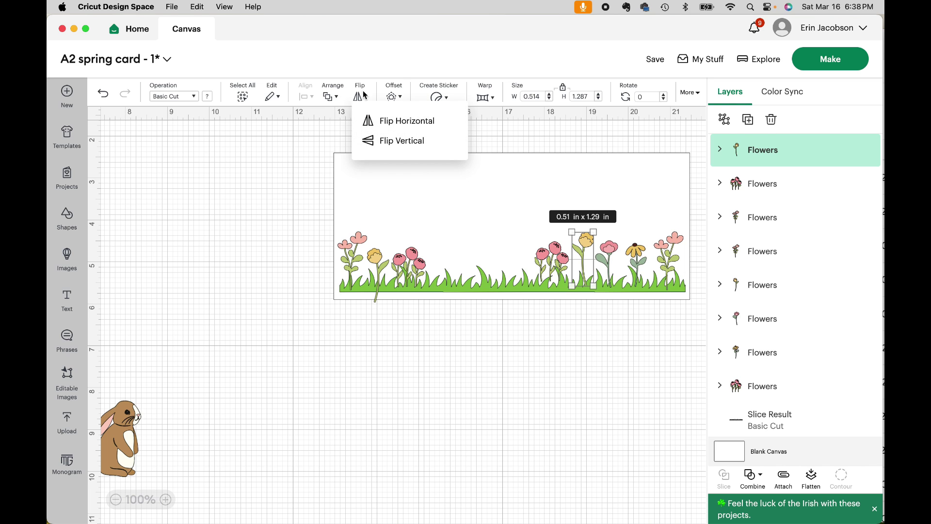
left_click(374, 120)
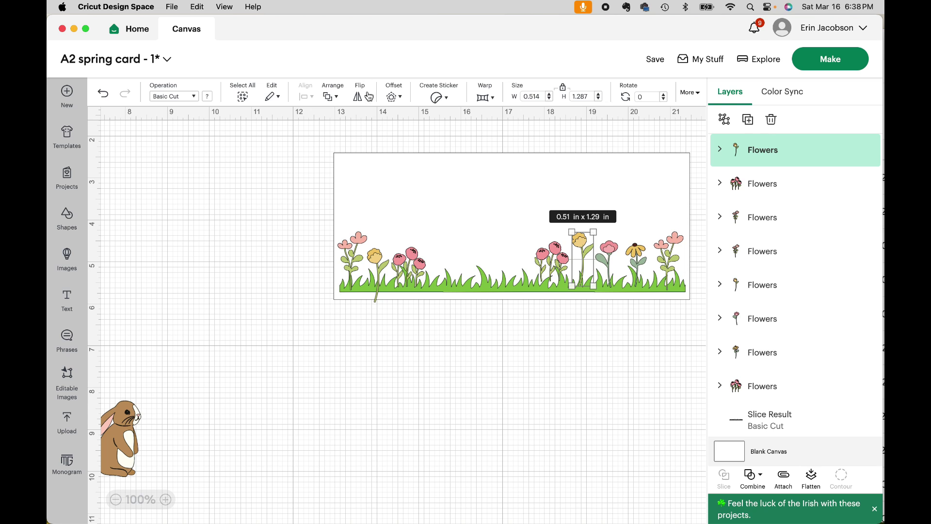
Step: Flip the tall yellow flower on the right half of the grass horizontally
left_click(368, 97)
left_click(371, 121)
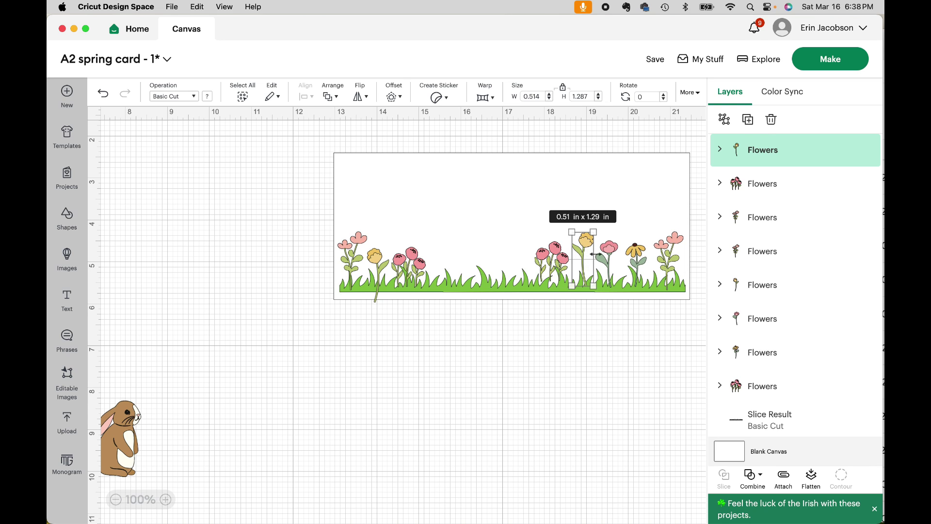
Step: Duplicate the yellow daisy and place the copy on the grass just right of the left pink cluster
left_click(641, 258)
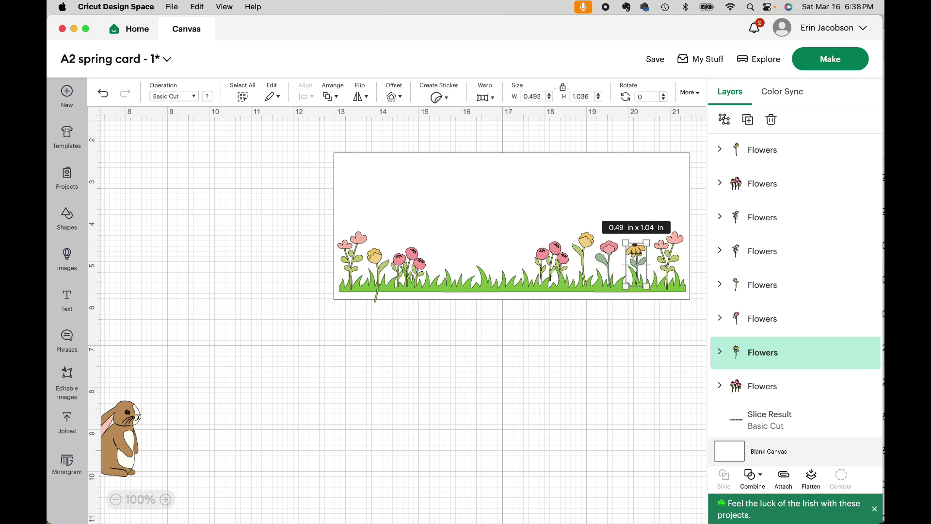
left_click(748, 119)
left_click(213, 214)
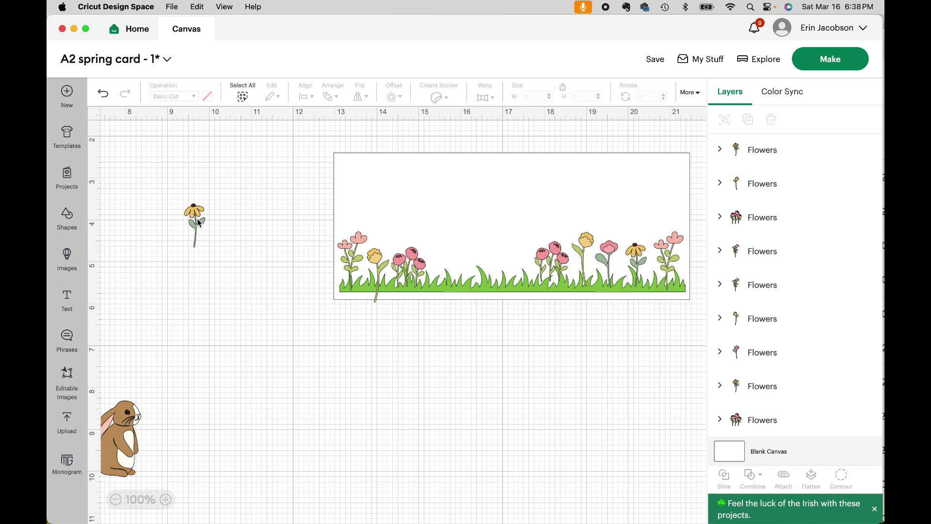
left_click(196, 218)
left_click_drag(196, 218, 442, 260)
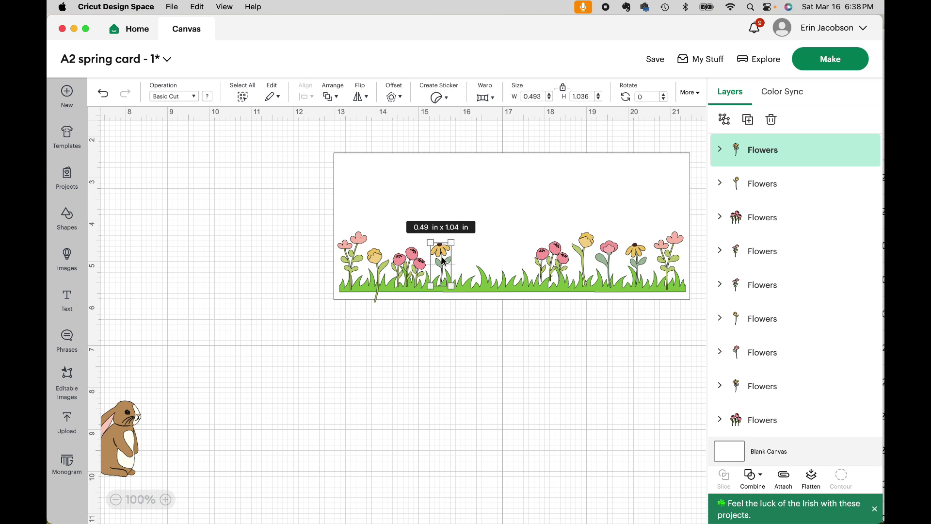
Step: Flip the copied daisy horizontally and adjust its spacing with the neighbouring left pink cluster
left_click(359, 96)
left_click(377, 125)
left_click(435, 324)
left_click_drag(441, 251, 447, 251)
left_click_drag(420, 260, 455, 250)
left_click(451, 252)
left_click(251, 435)
Step: Move the grouped bunnies up beside the card rectangle and ungroup them into two separate bunnies
left_click_drag(131, 418, 239, 273)
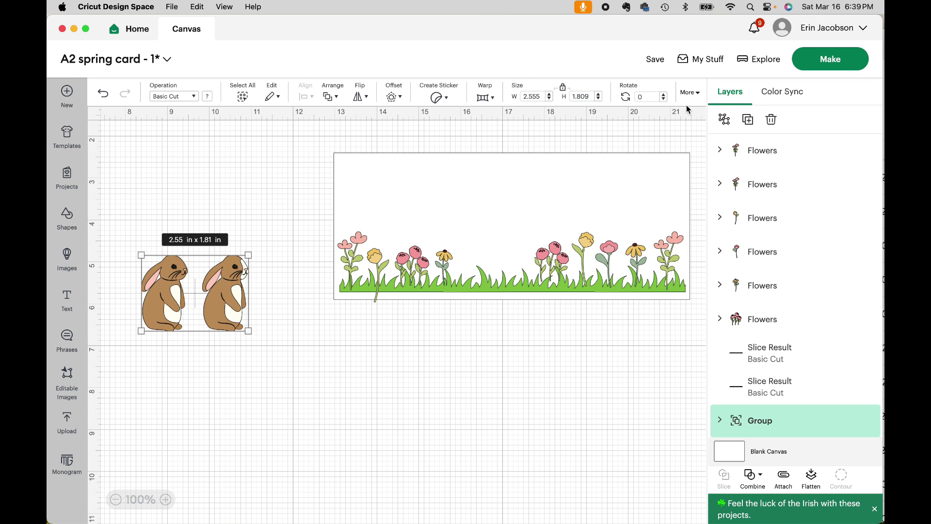
left_click(728, 123)
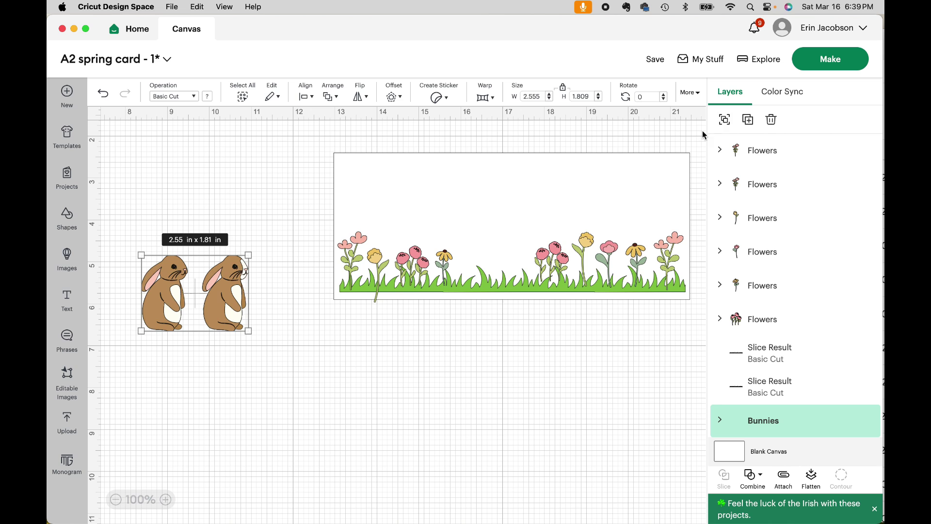
left_click(726, 121)
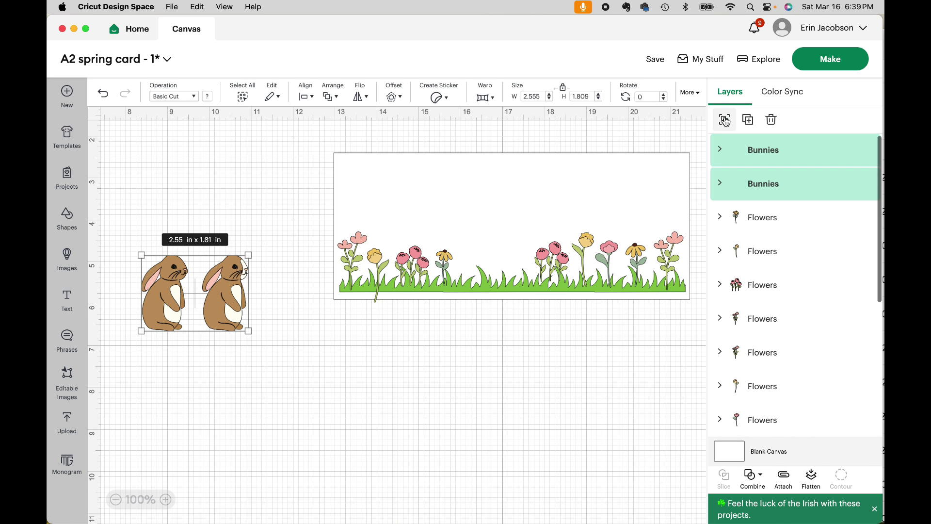
left_click(362, 365)
Step: Place one bunny over the left flowers and enlarge it to about 1.53 x 2.52 in
left_click_drag(231, 291, 386, 198)
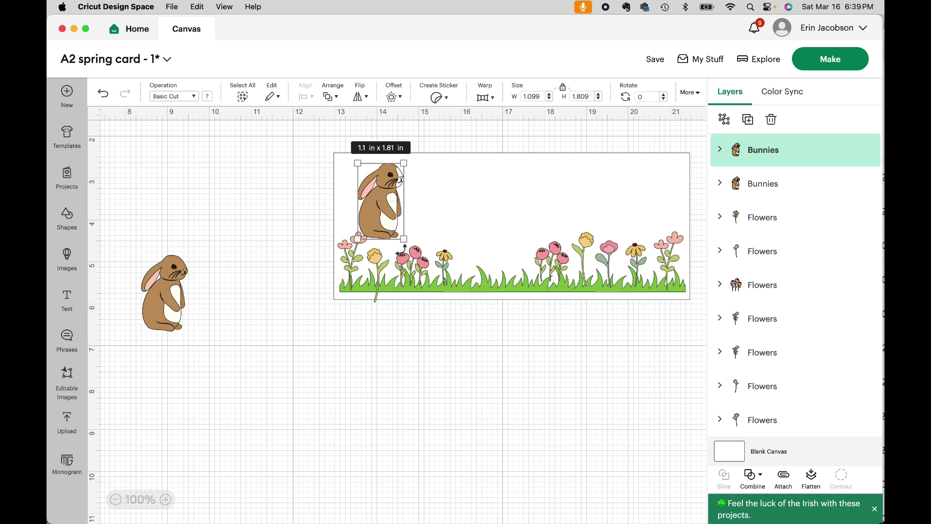
left_click_drag(404, 238, 422, 268)
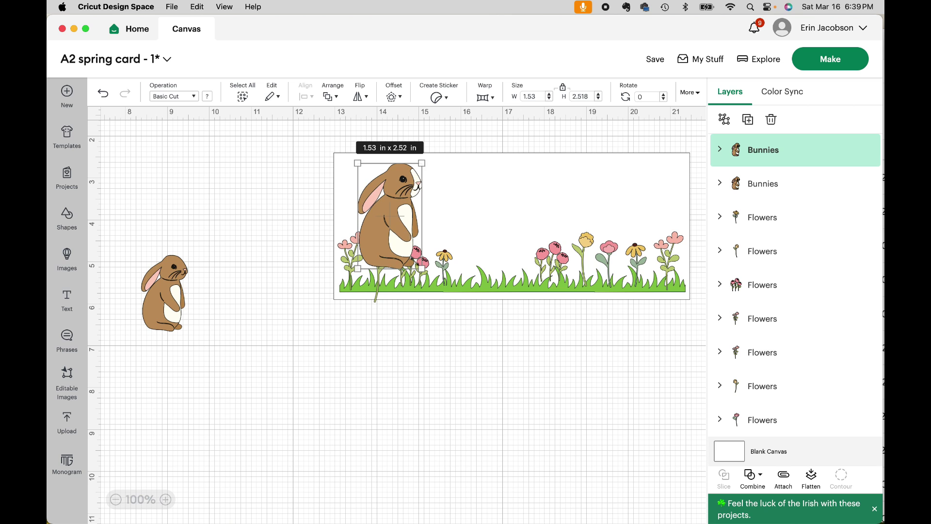
left_click_drag(393, 218, 400, 227)
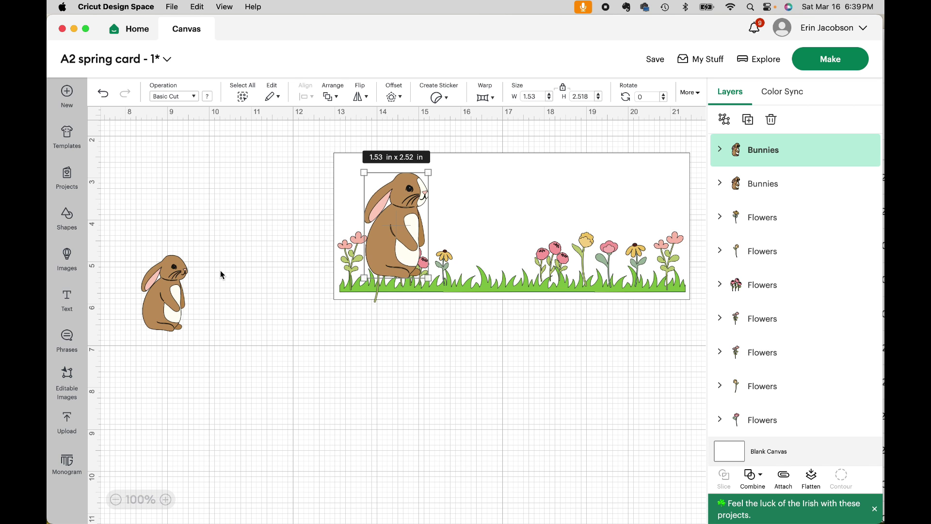
Step: Place the smaller bunny beside the large one, flip it horizontally to face it, and fine-tune both positions
left_click_drag(179, 285, 479, 230)
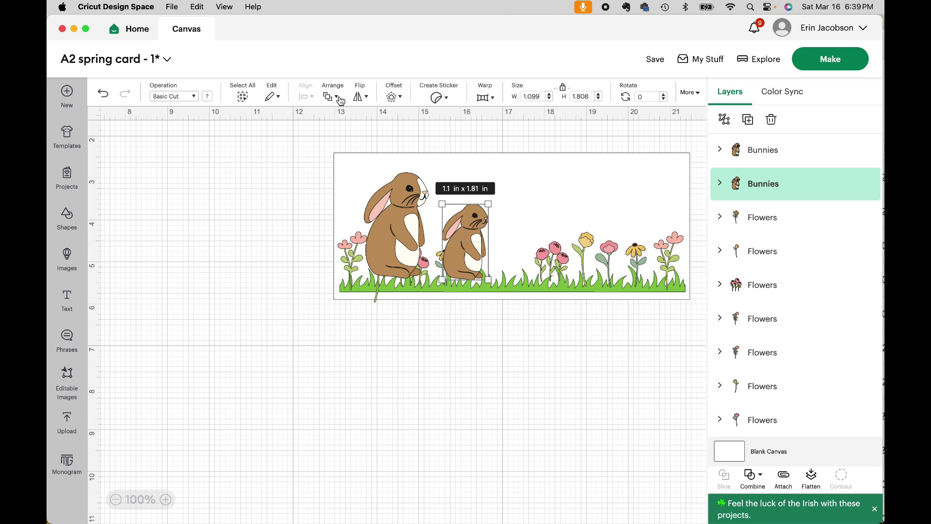
left_click(366, 96)
left_click(391, 126)
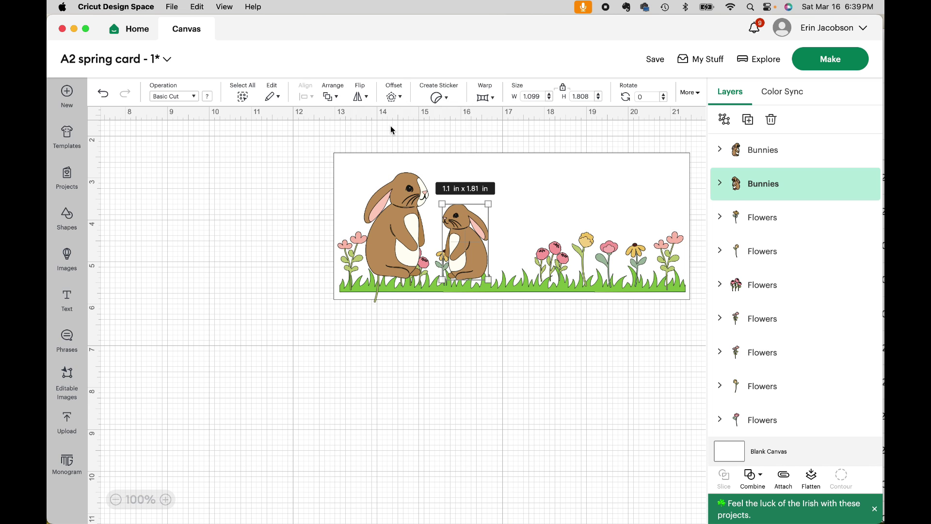
left_click_drag(468, 245, 486, 241)
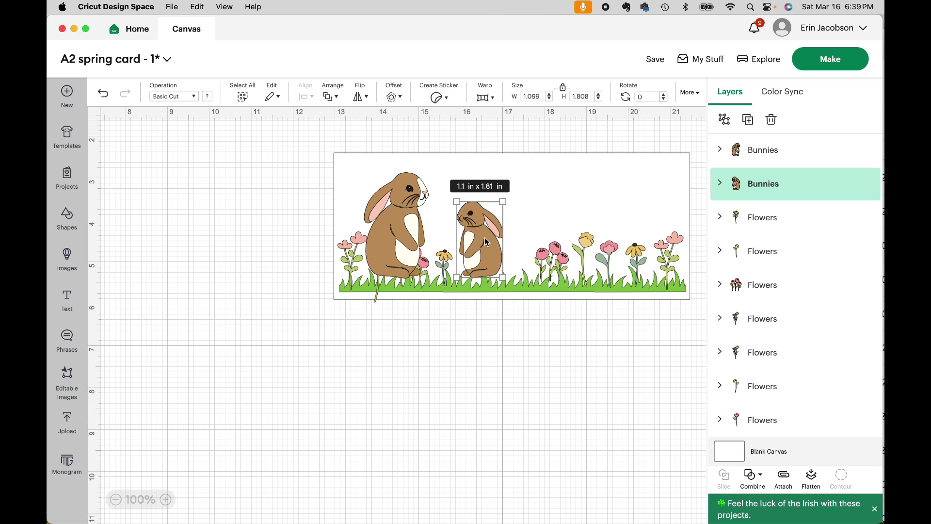
left_click_drag(408, 227, 412, 228)
left_click(483, 256)
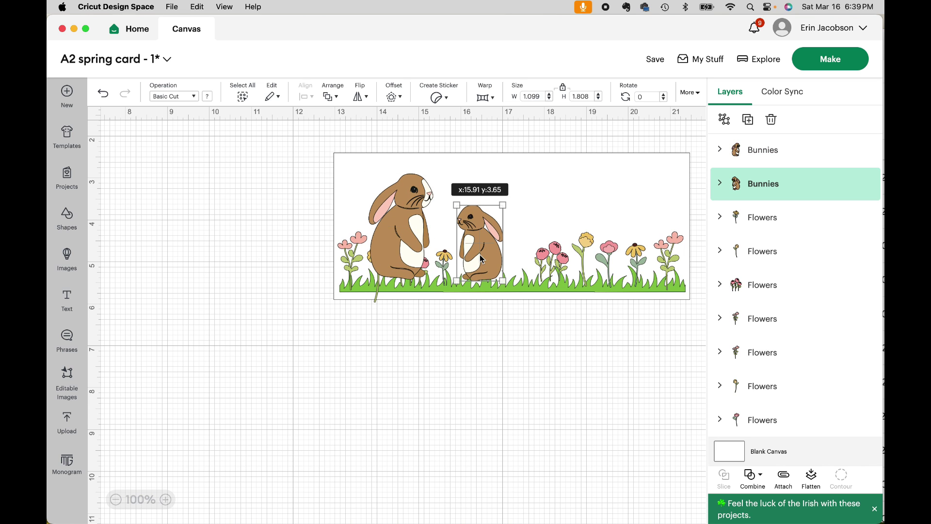
Step: Move both bunnies off the card rectangle and set them face to face on the empty canvas
left_click_drag(399, 240, 227, 286)
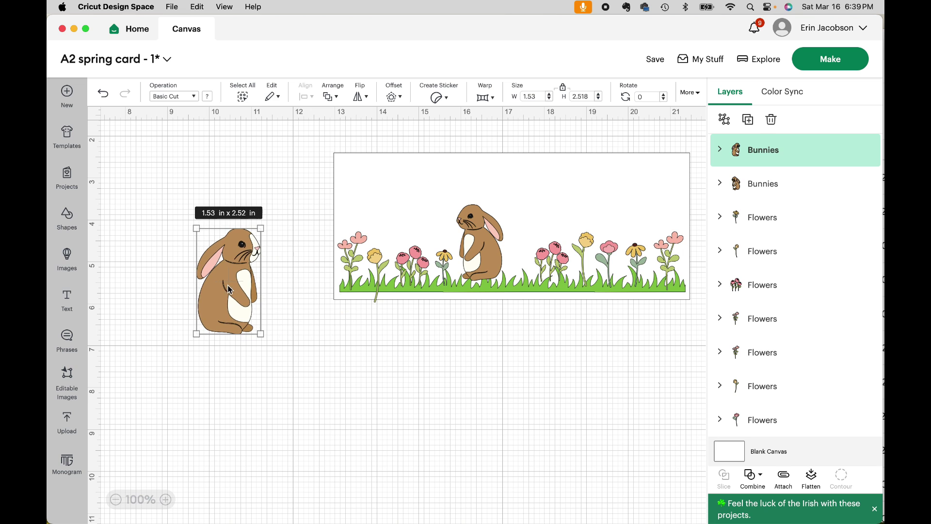
left_click_drag(486, 250, 293, 360)
left_click_drag(225, 295, 201, 356)
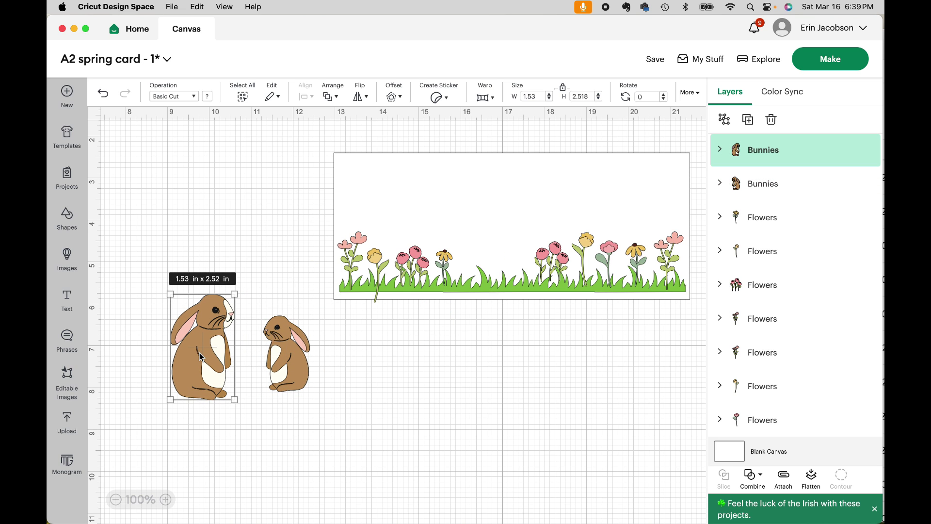
left_click_drag(292, 358, 280, 362)
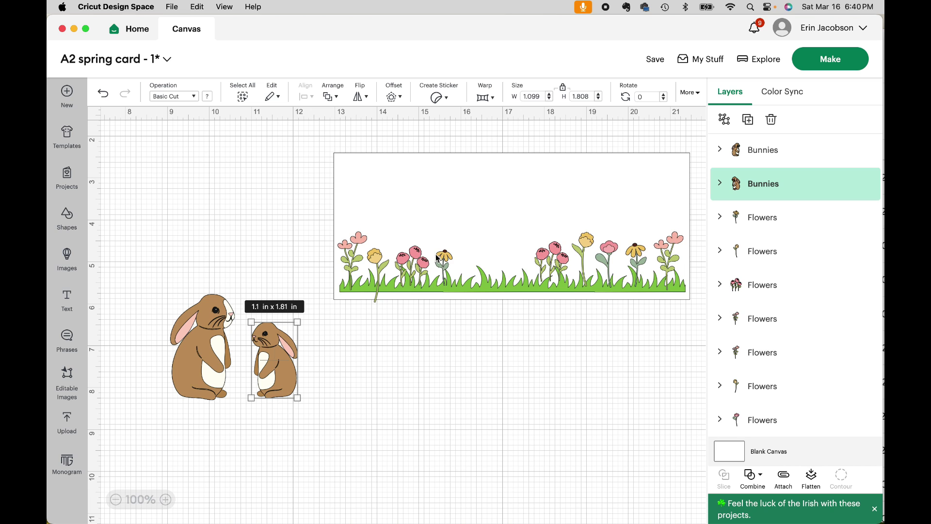
Step: Duplicate the single pink flower and place the copy on the grass to the right of the left daisy
left_click(607, 253)
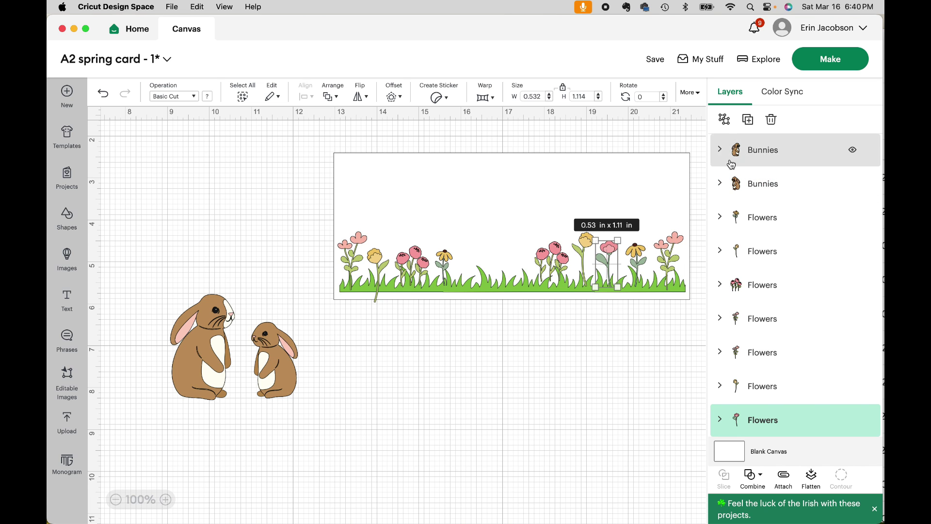
left_click(745, 120)
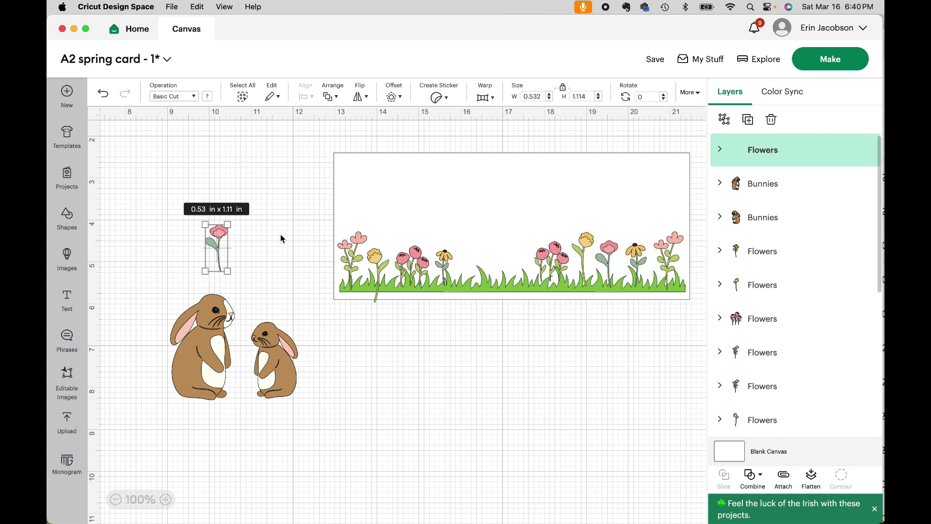
left_click(261, 253)
left_click_drag(217, 242, 475, 260)
Step: Duplicate the right daisy and place the copy between the copied pink flower and the right pink cluster
left_click(636, 257)
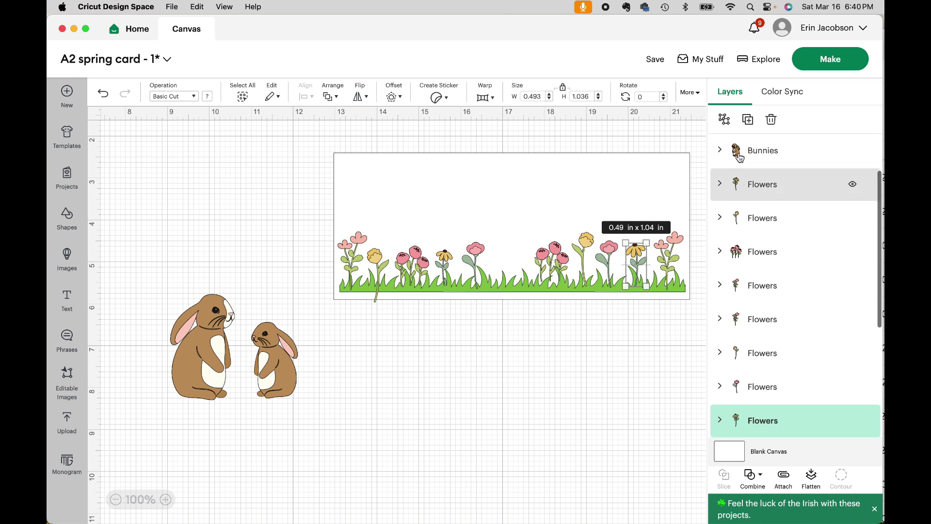
left_click(748, 119)
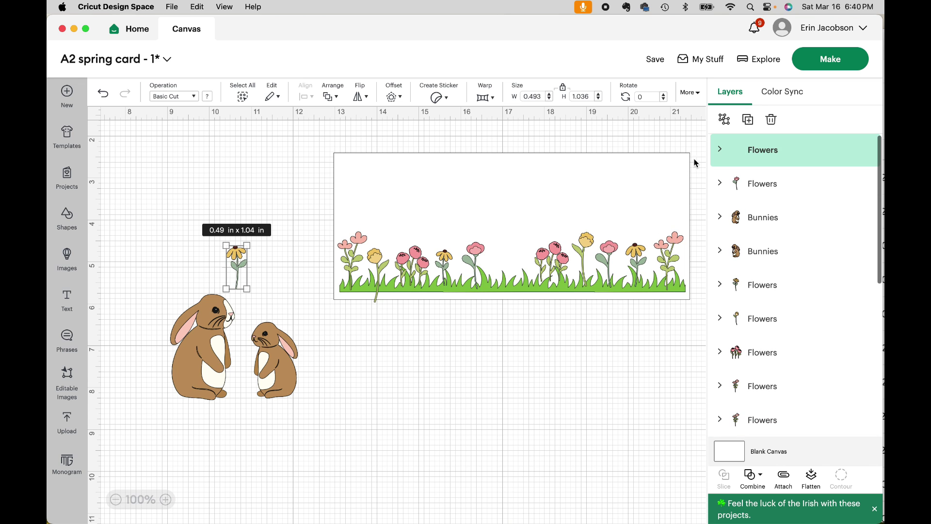
left_click(450, 339)
left_click_drag(239, 262, 512, 260)
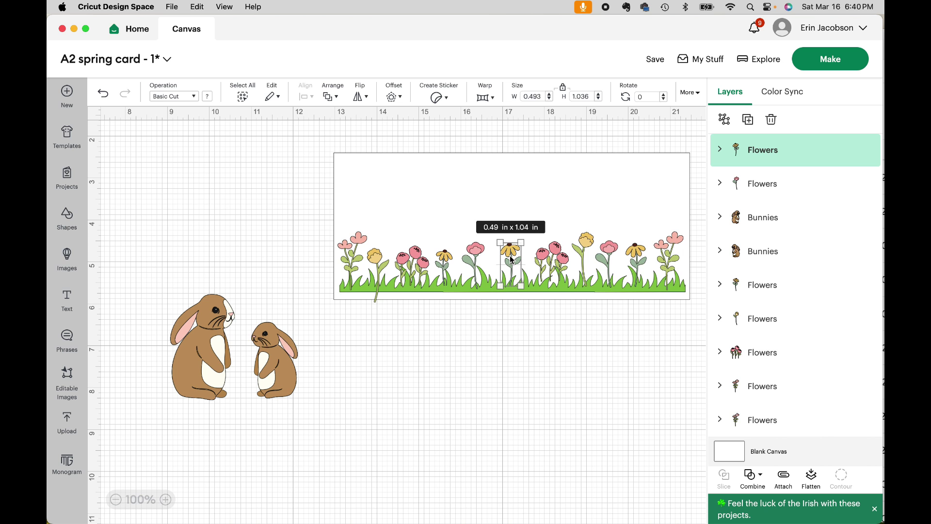
left_click(533, 333)
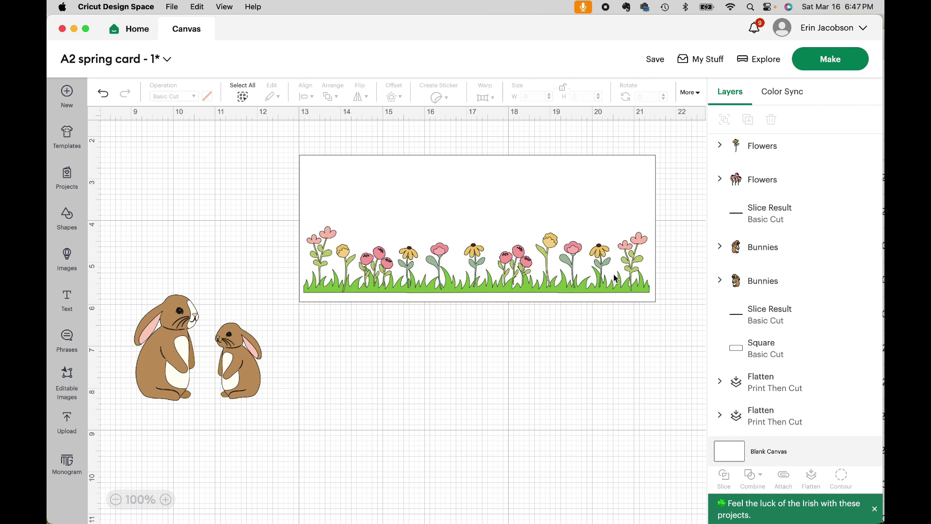
Step: Move the white rectangle out from behind the flowers to below them and bring the green grass strip to the front
left_click_drag(558, 176, 537, 458)
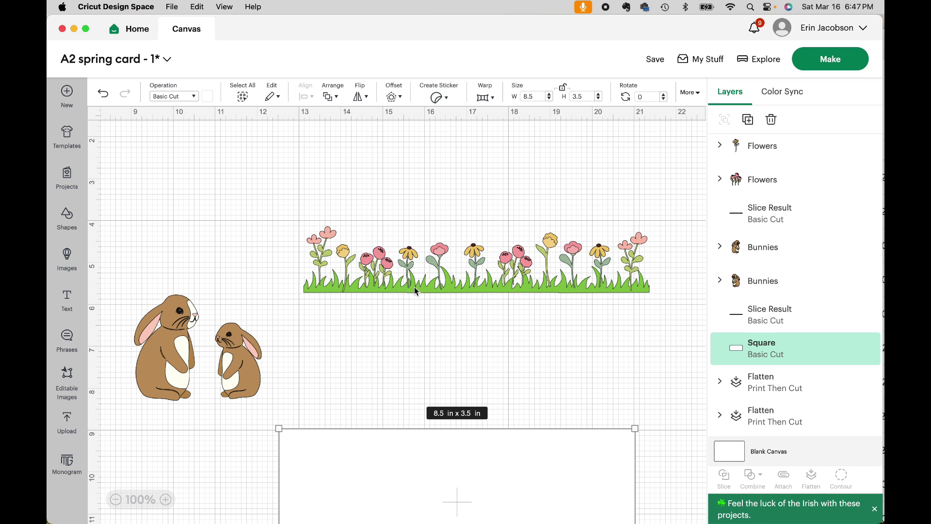
left_click(441, 325)
left_click(451, 289)
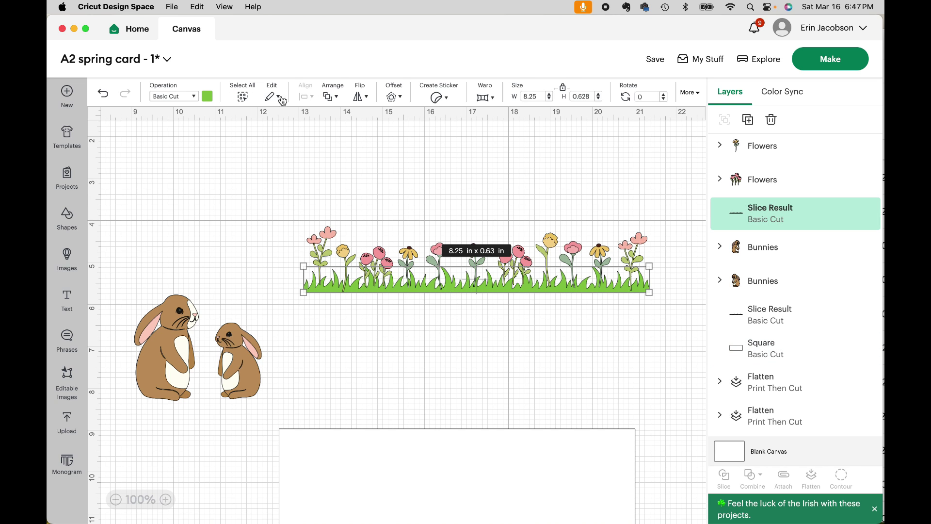
left_click(341, 95)
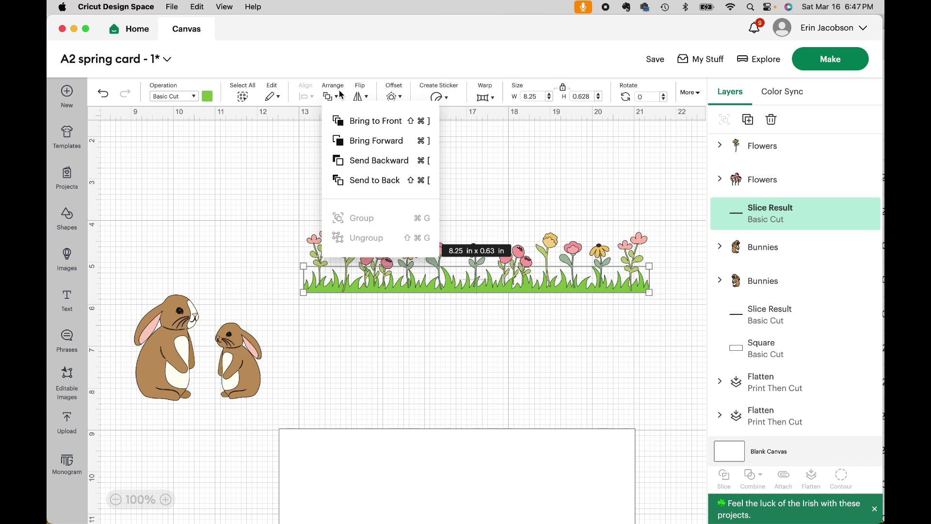
left_click(350, 122)
left_click(489, 339)
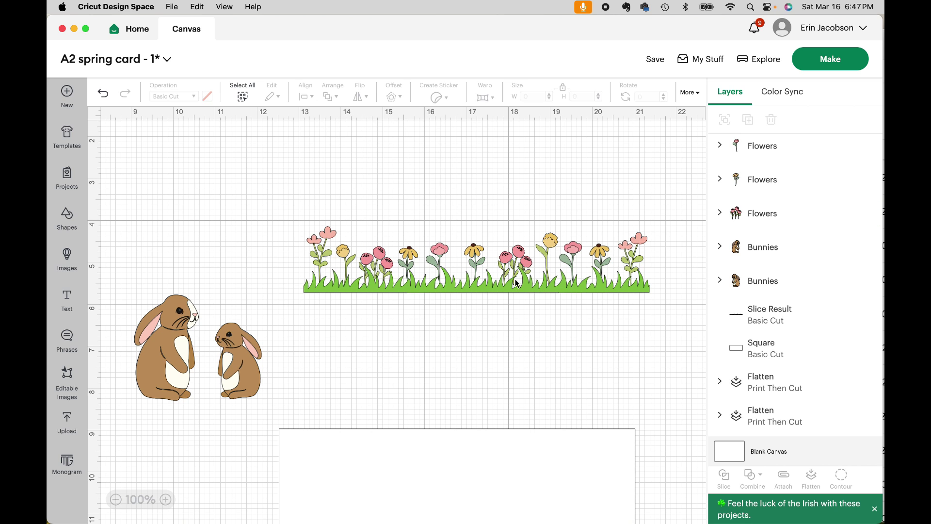
Step: Select all the flowers with the grass and create a welded, rounded-corner offset at a distance of 0.069 in
left_click_drag(520, 256, 521, 256)
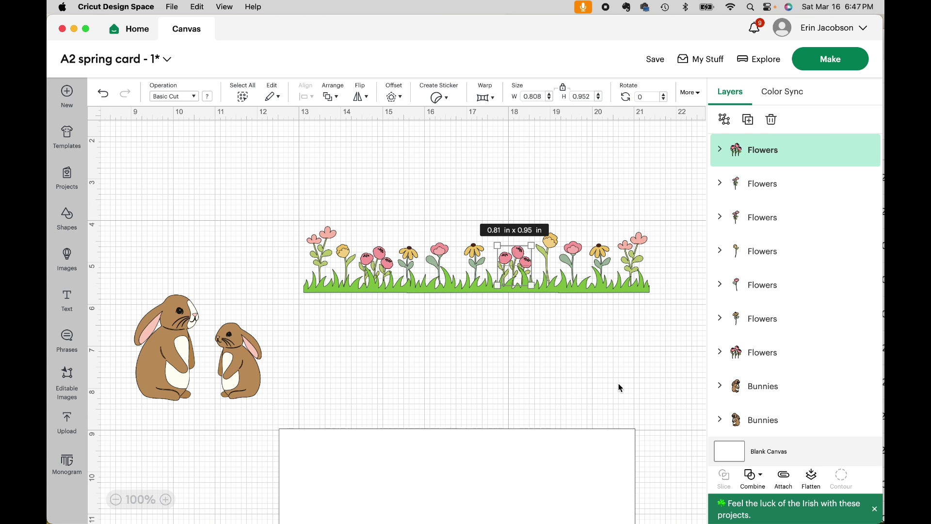
left_click(537, 391)
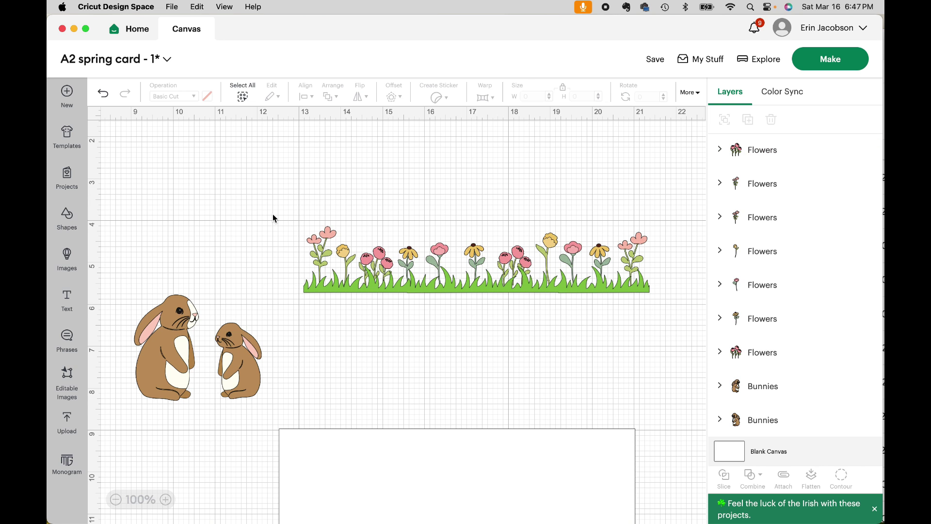
left_click_drag(277, 210, 661, 312)
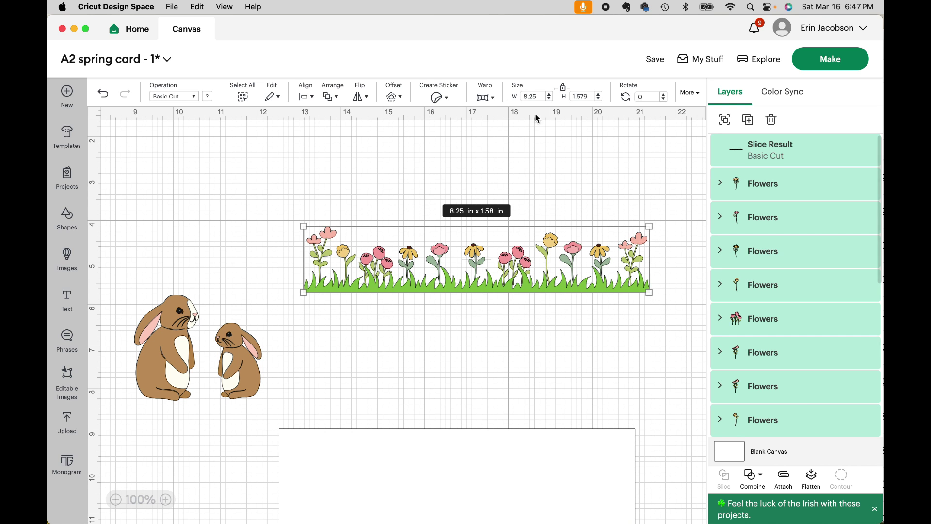
left_click(398, 97)
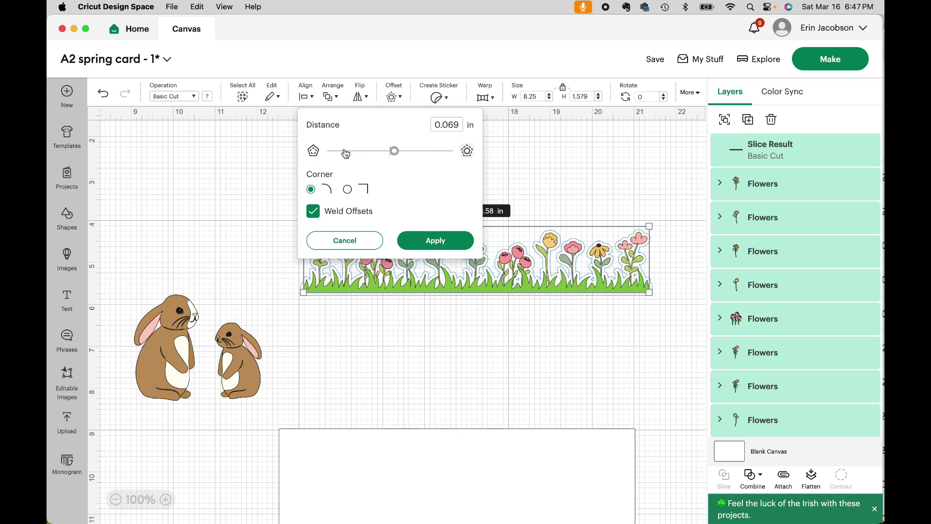
left_click(440, 241)
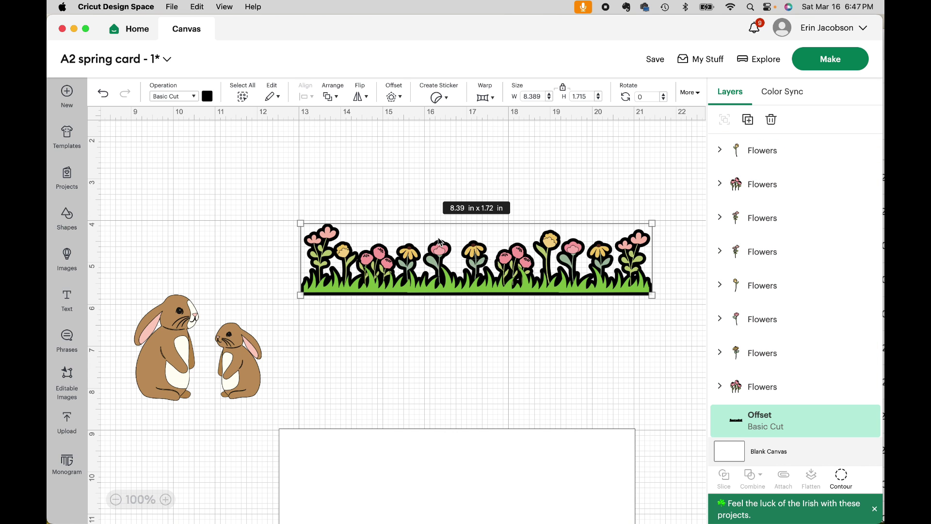
Step: Compare white and black as the colour of the flower-and-grass offset and set it to white
left_click(209, 98)
left_click(220, 146)
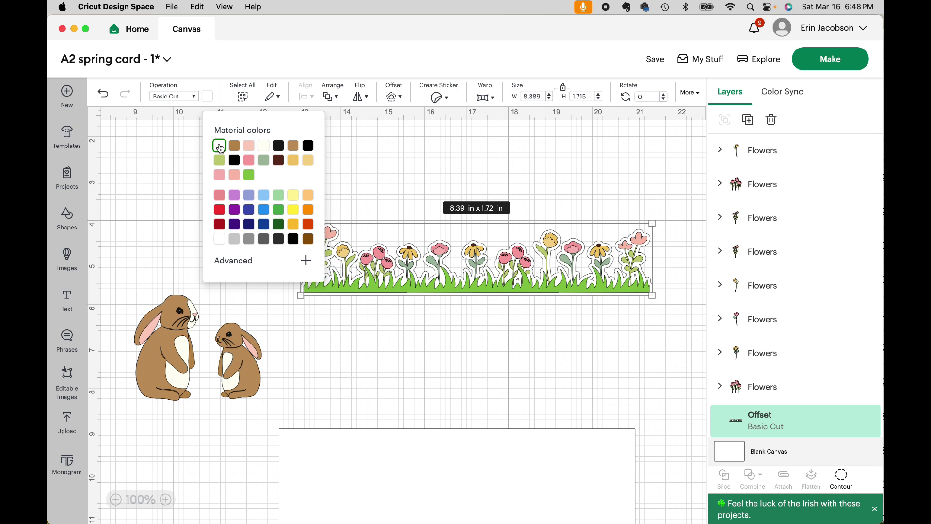
left_click(309, 146)
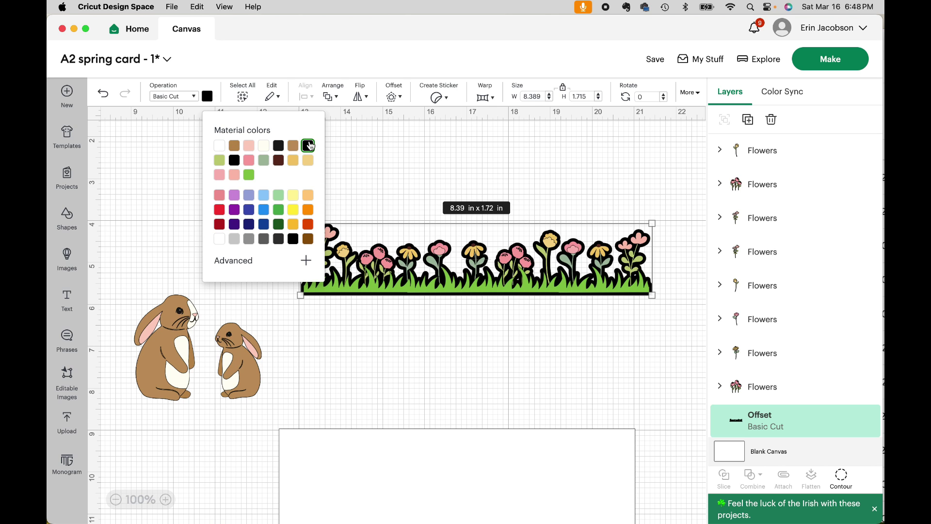
left_click(219, 146)
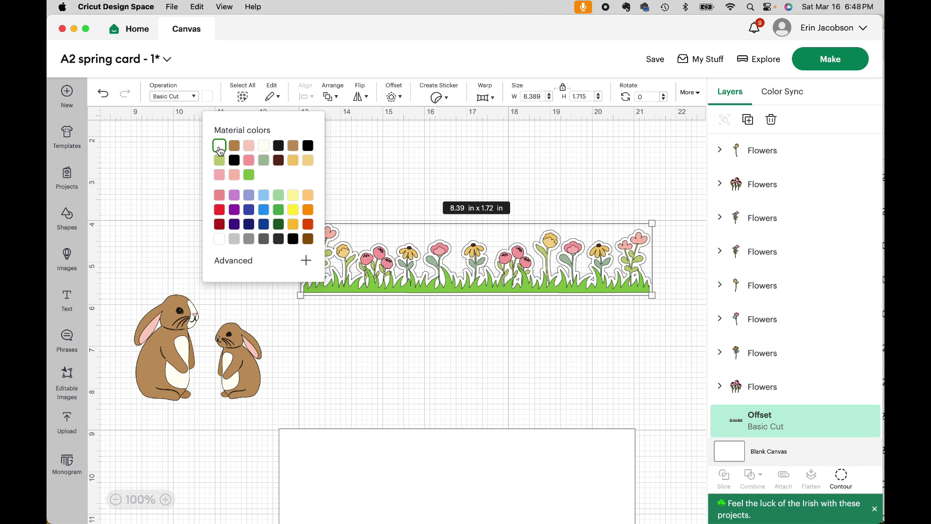
Step: Open the contours of the white flower-and-grass offset and hide its three small cut-outs along the grass
left_click(378, 316)
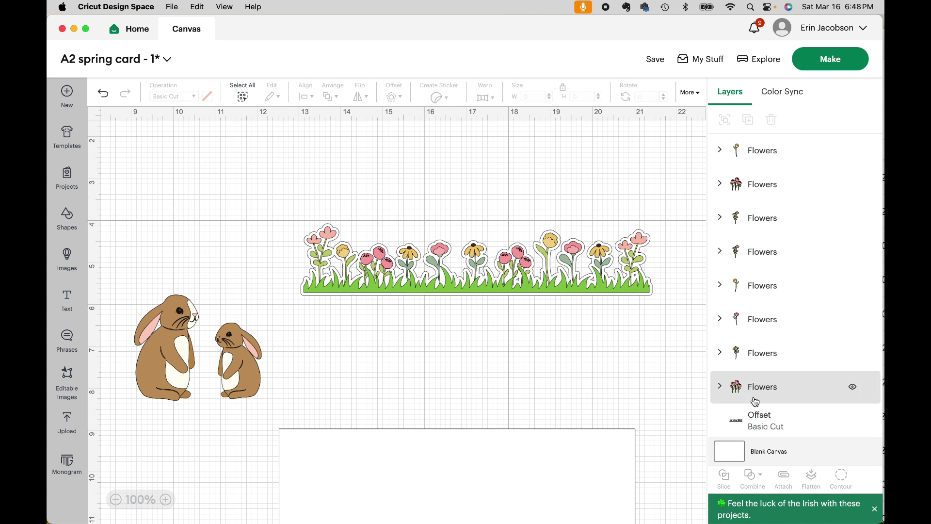
left_click(757, 426)
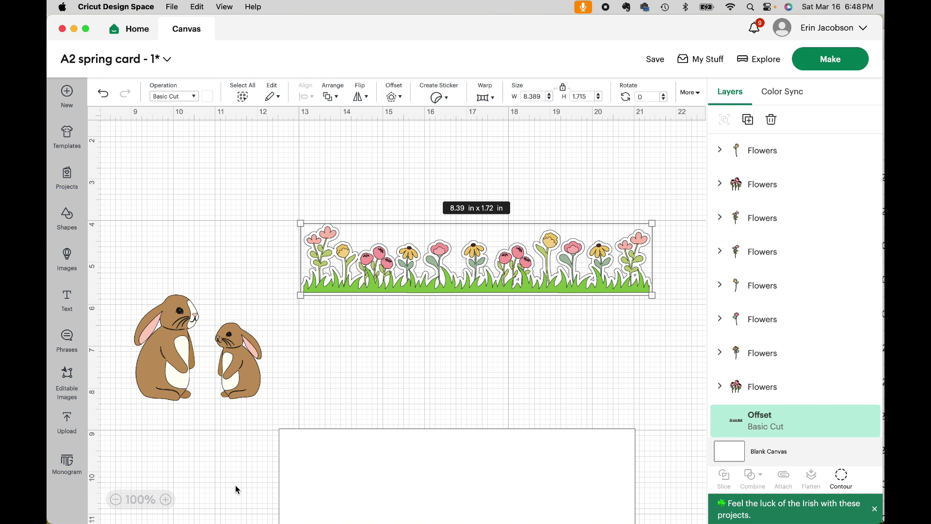
left_click(166, 499)
left_click(165, 499)
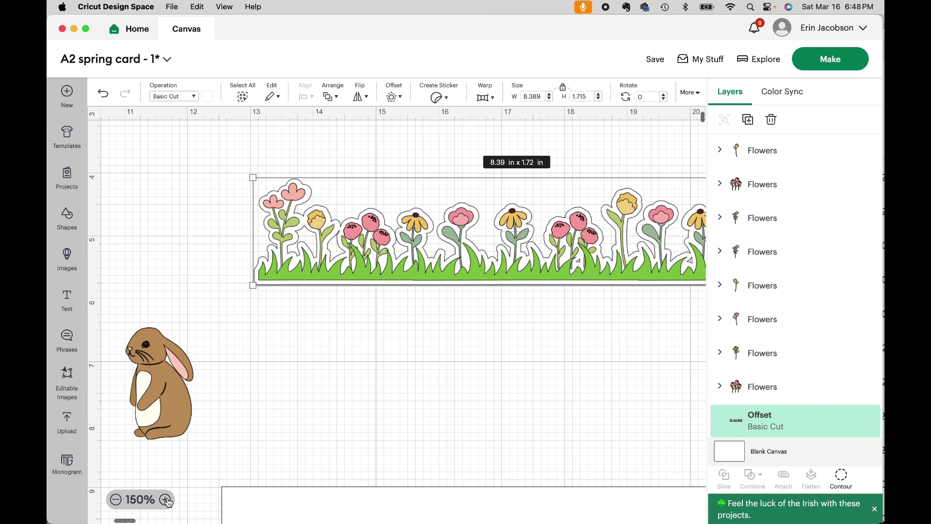
scroll(420, 427, "right", 3)
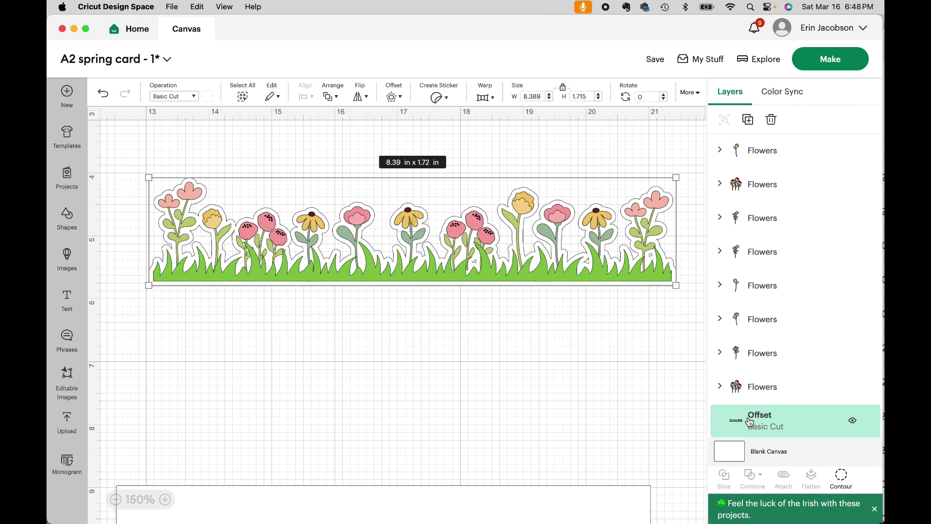
left_click(845, 481)
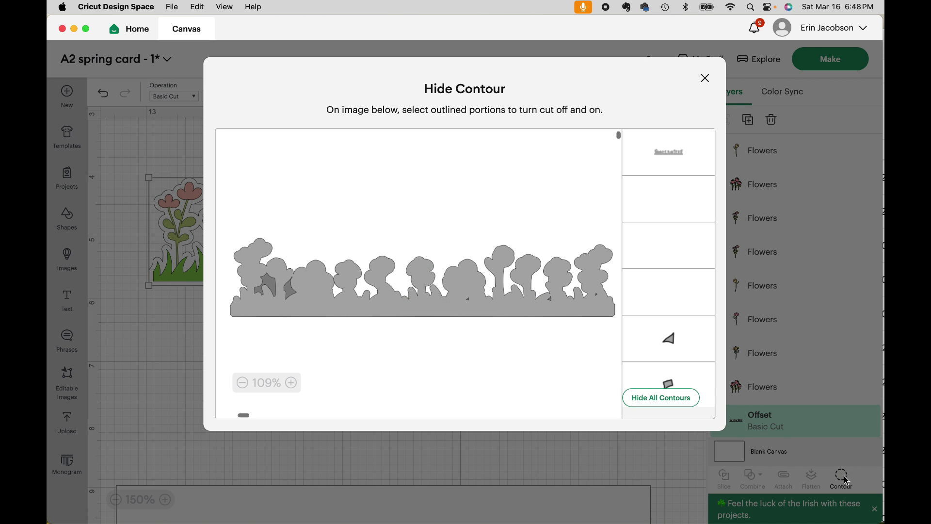
left_click(285, 300)
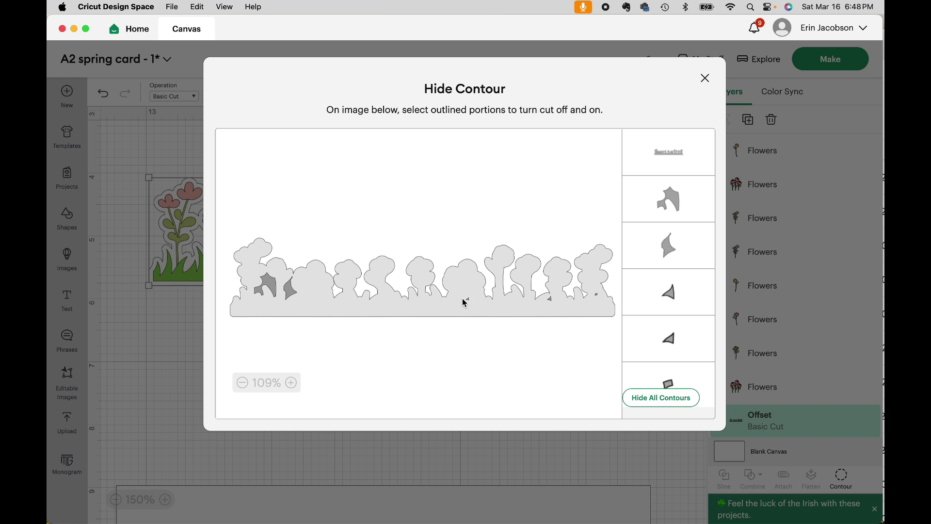
left_click(596, 310)
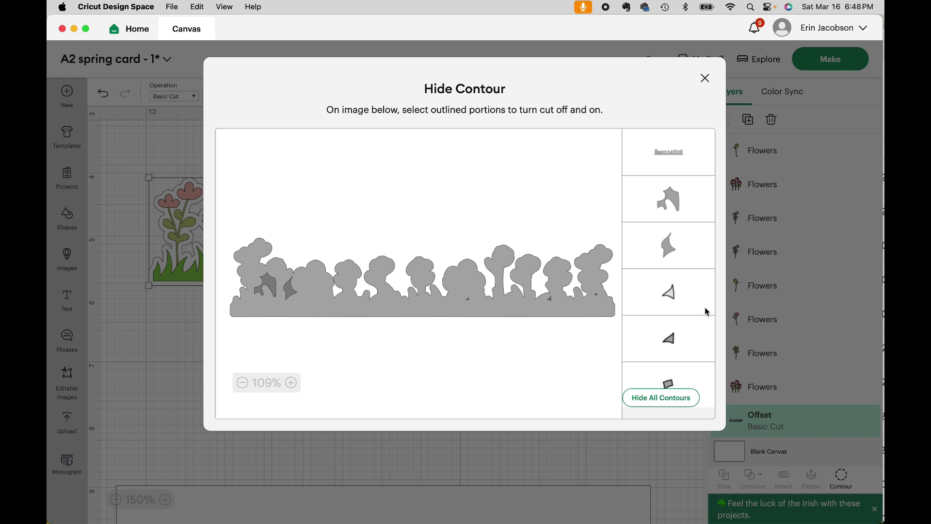
left_click(674, 293)
left_click(599, 292)
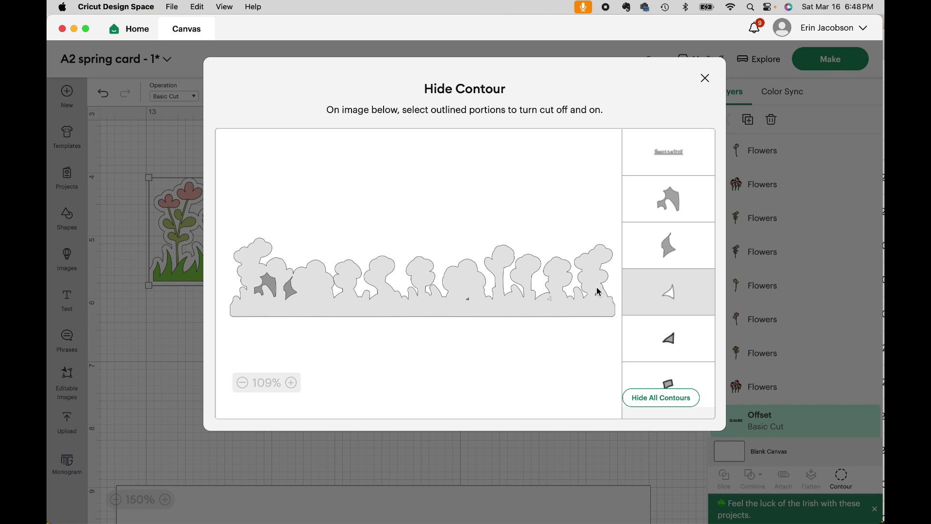
left_click(674, 340)
scroll(674, 342, "down", 1)
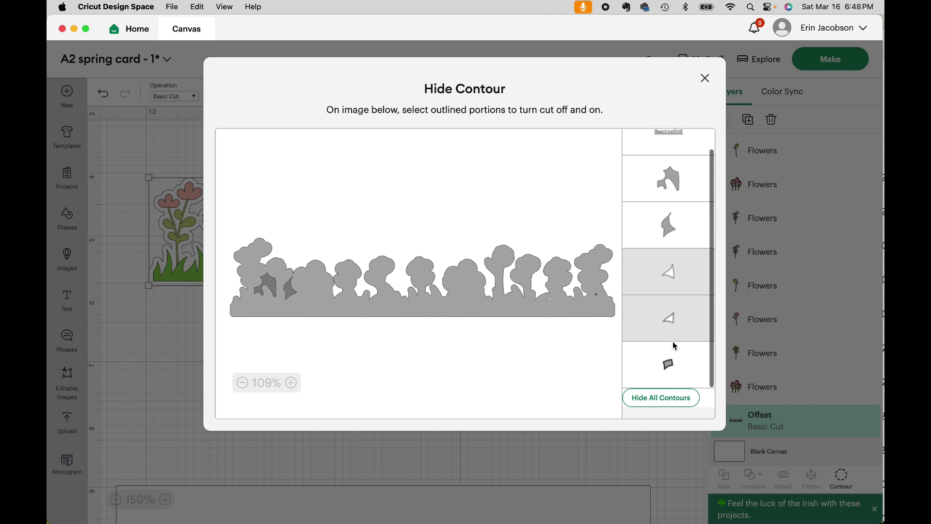
left_click(677, 362)
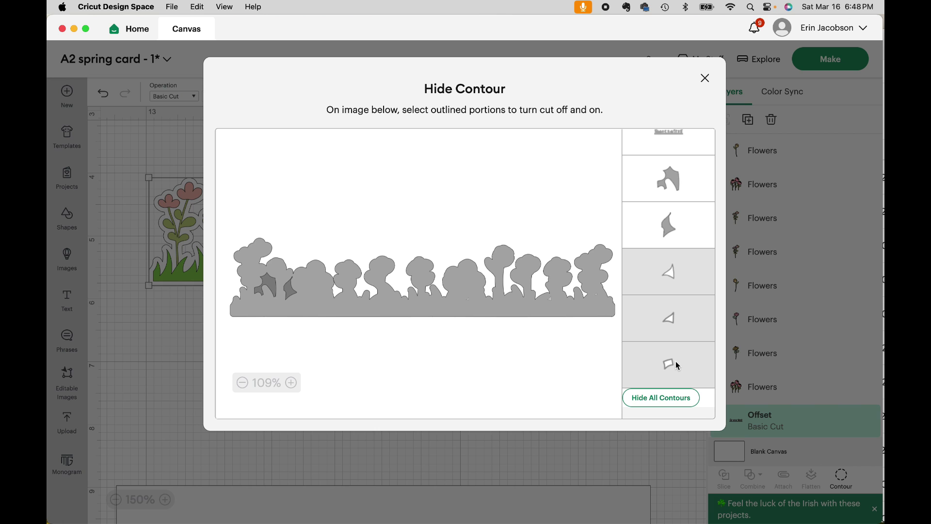
Step: Hide the two larger offset cut-outs between the leftmost flowers and finish the contour editing
left_click(268, 282)
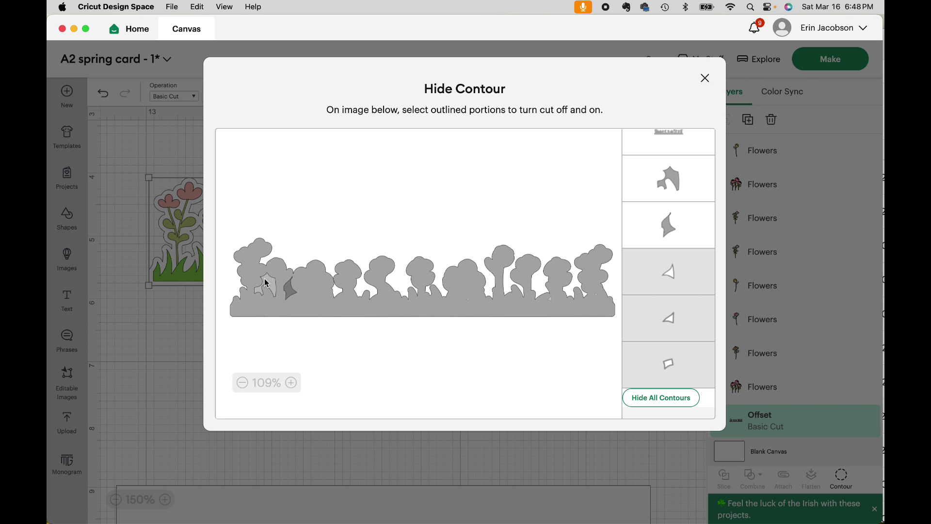
left_click(286, 297)
left_click(706, 78)
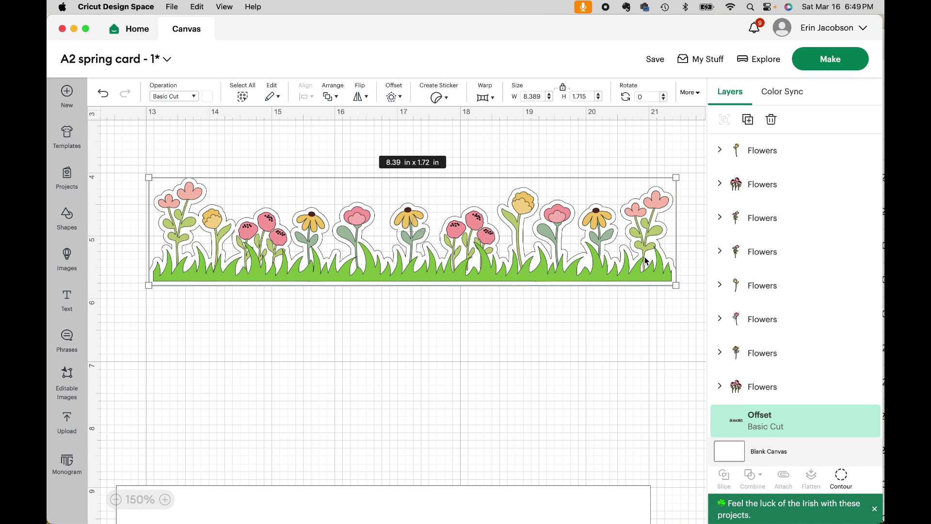
left_click(648, 344)
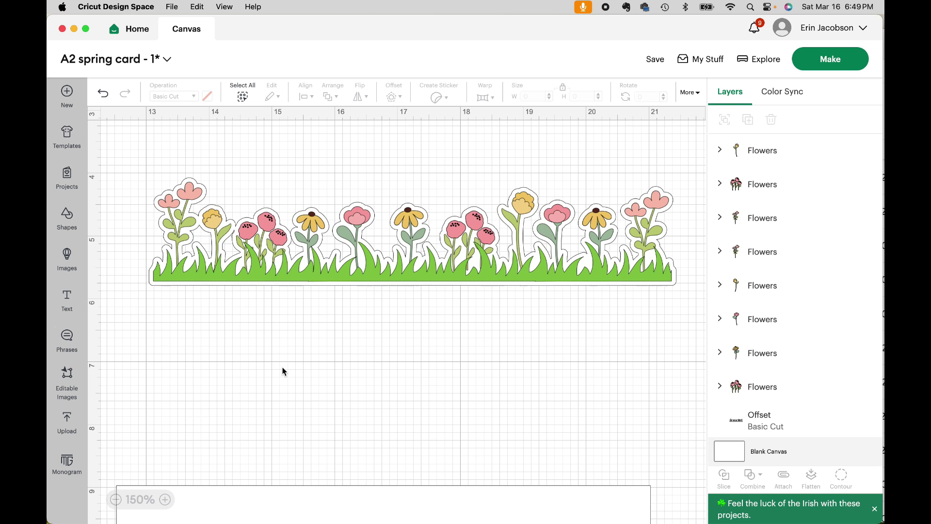
Step: Try flattening the flowers, grass and offset into one Print Then Cut image, and restore the separate layers
left_click_drag(141, 161, 684, 318)
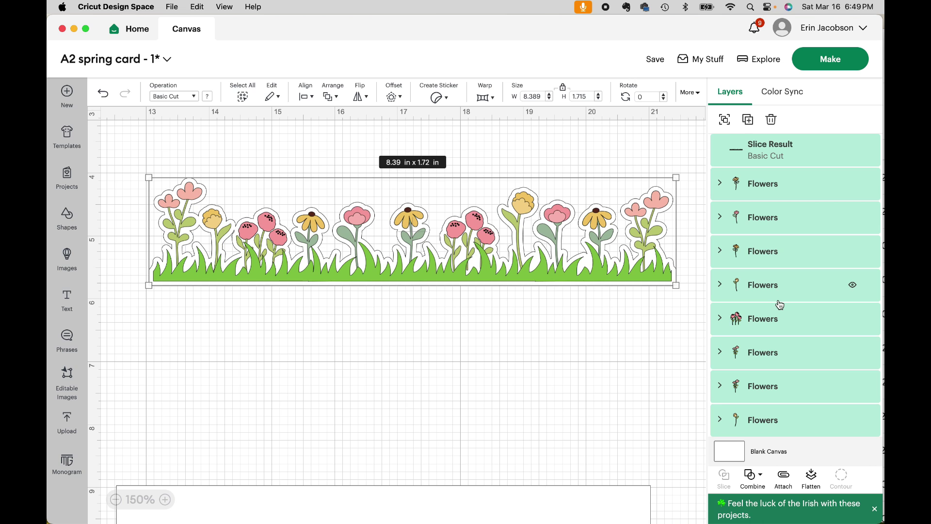
left_click(812, 480)
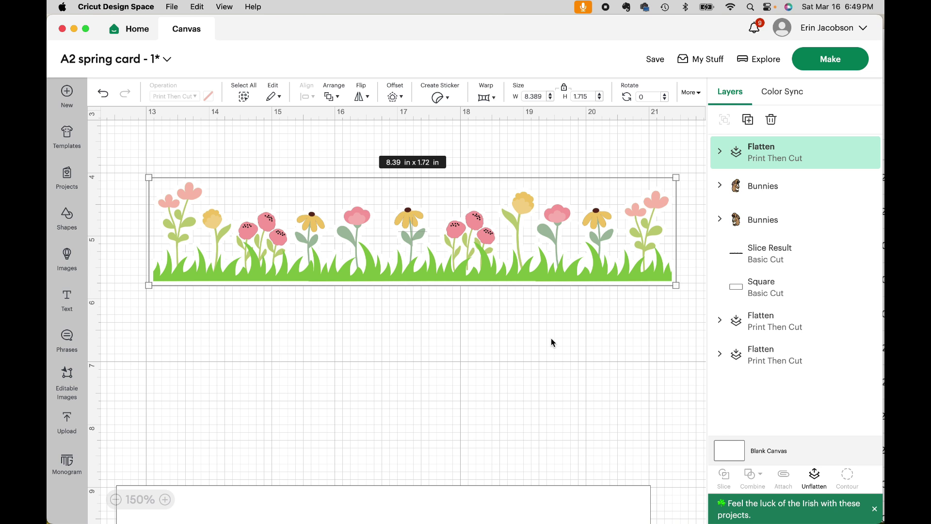
left_click(815, 478)
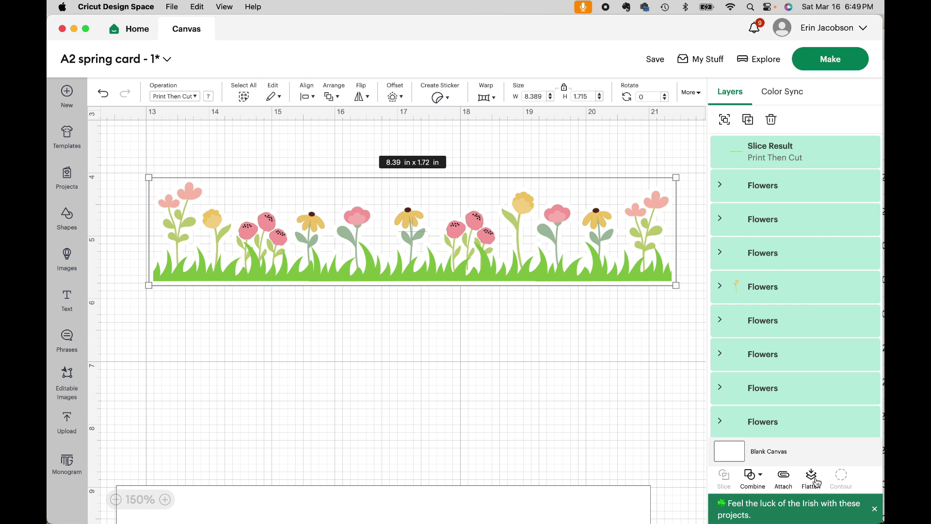
left_click(594, 386)
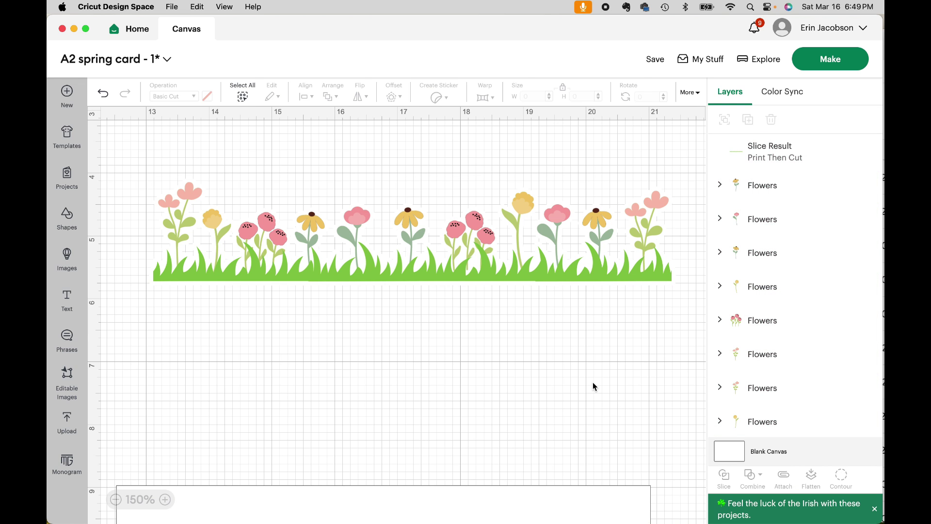
left_click(104, 95)
left_click(104, 95)
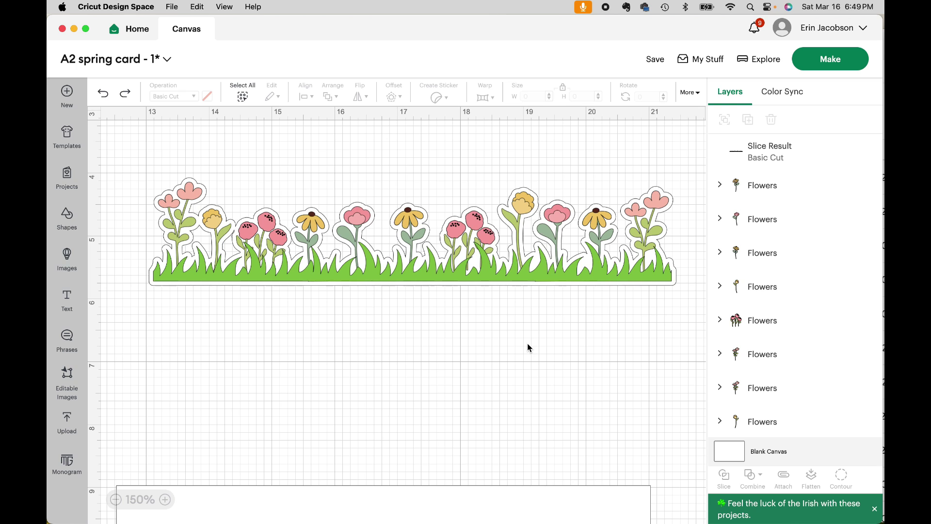
Step: Preview the mats of the unflattened project with the On Mat load type and return to the canvas
left_click(837, 65)
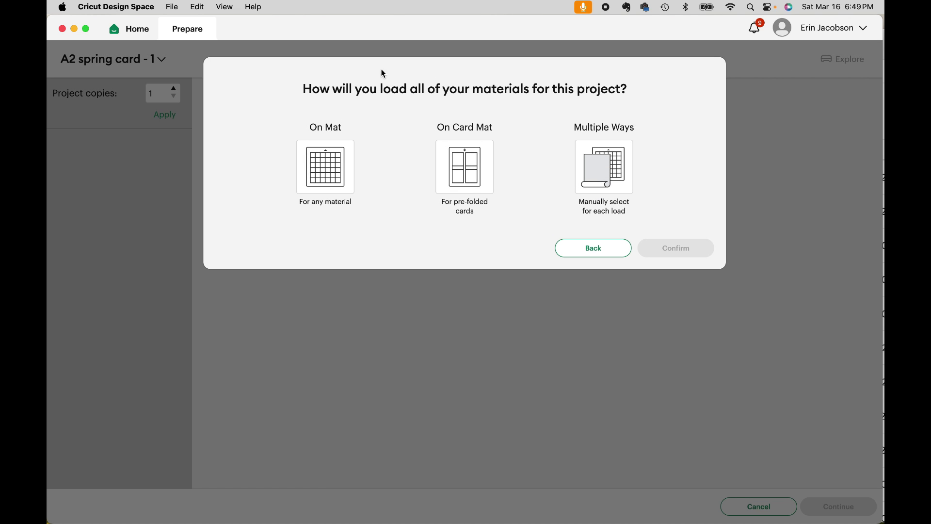
left_click(318, 168)
left_click(675, 289)
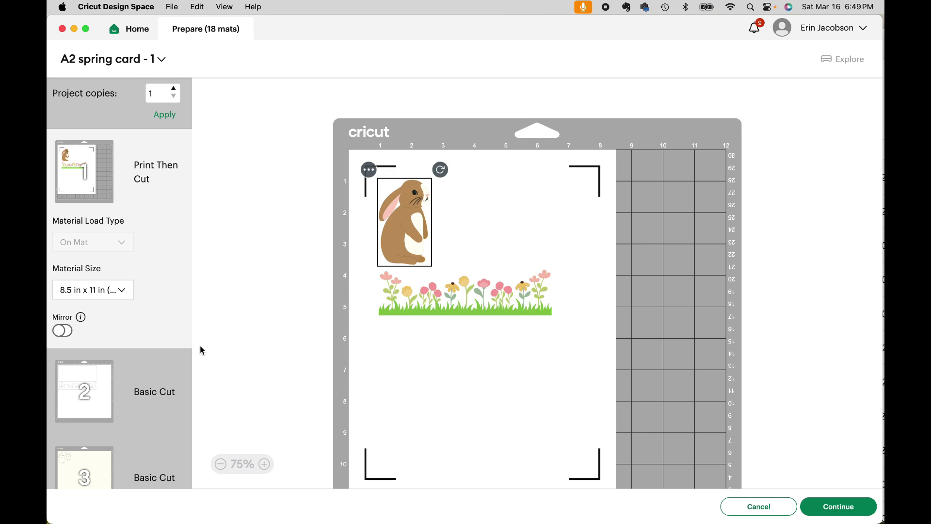
scroll(201, 348, "down", 3)
scroll(67, 443, "down", 3)
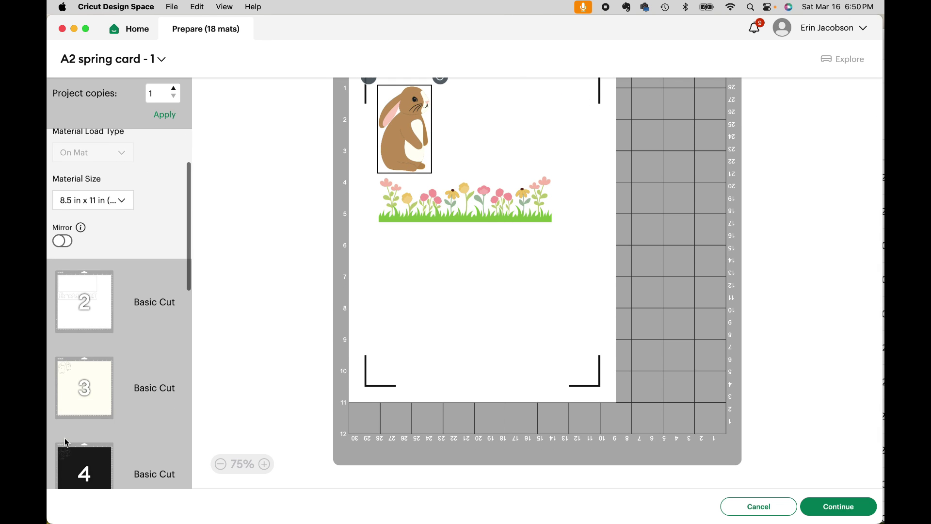
scroll(66, 442, "down", 8)
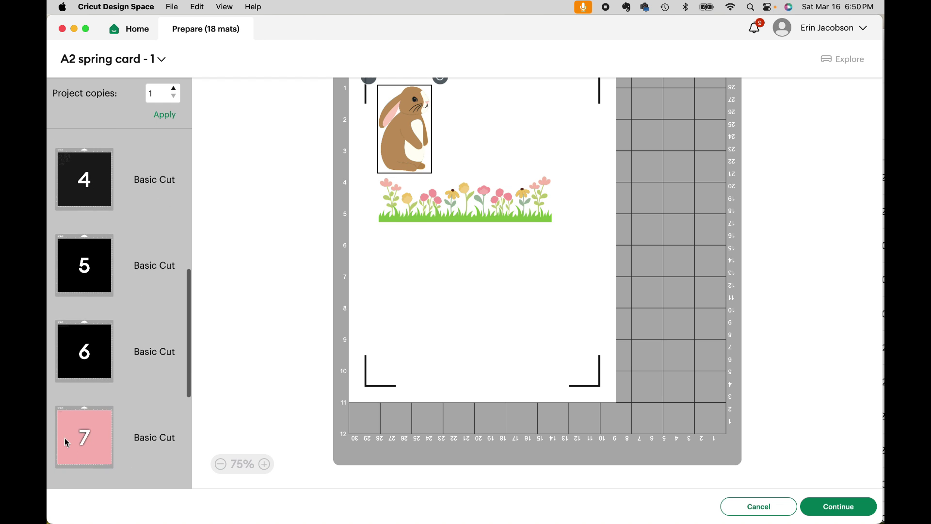
scroll(89, 417, "down", 5)
scroll(89, 416, "down", 3)
scroll(100, 407, "down", 9)
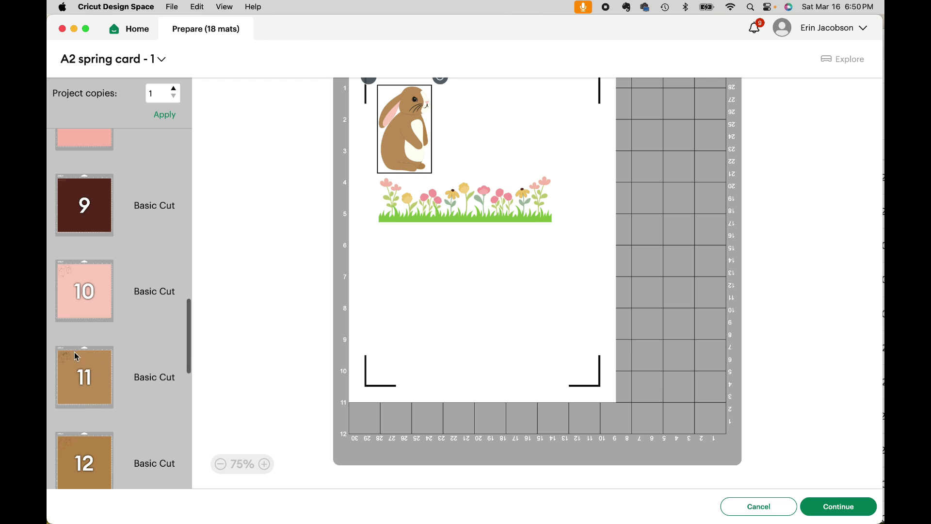
scroll(121, 346, "down", 11)
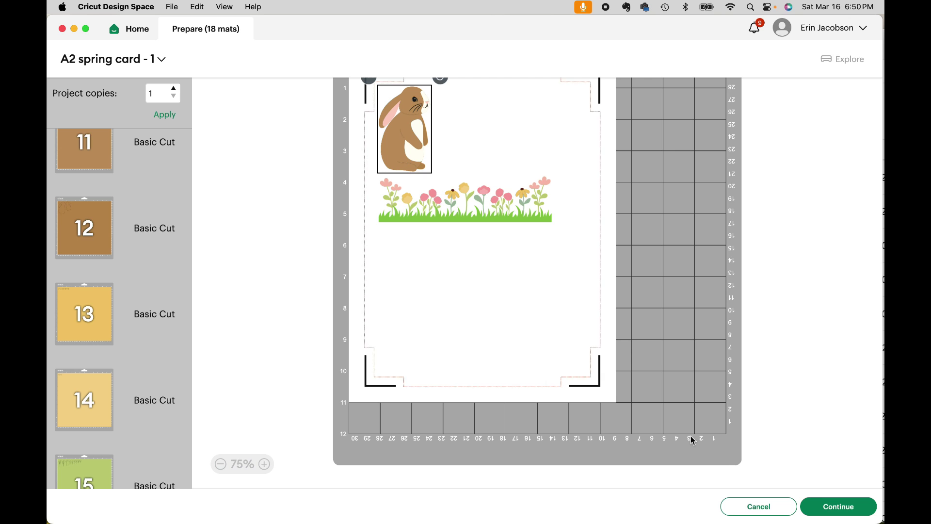
left_click(734, 503)
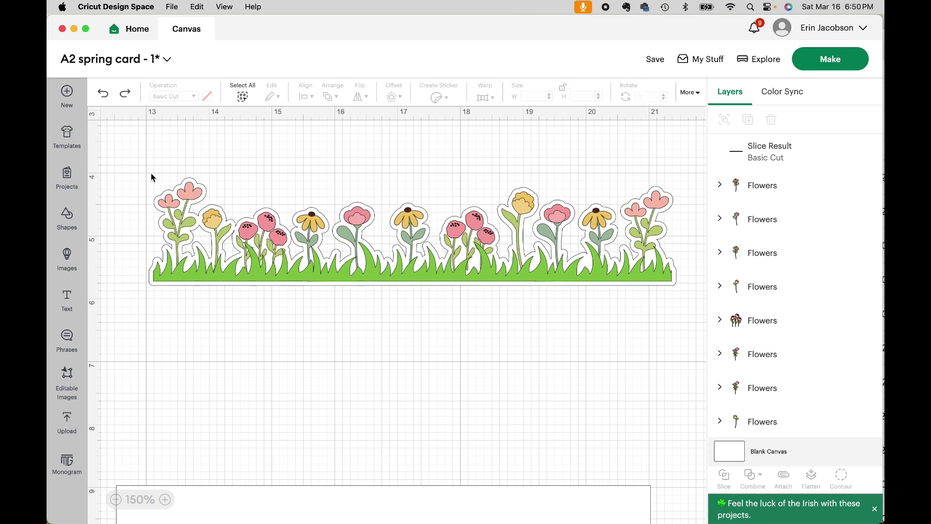
Step: Flatten all the flowers, the grass and the offset into one Print Then Cut image
left_click_drag(137, 161, 685, 308)
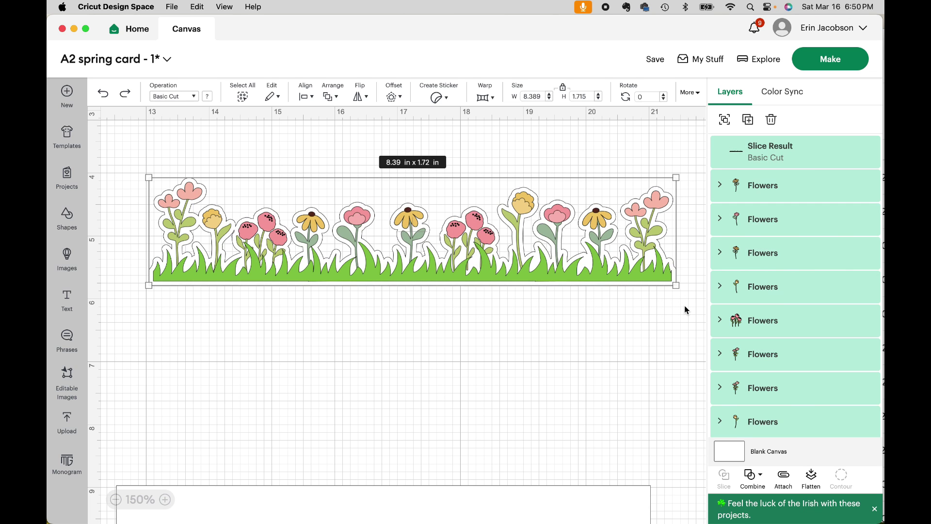
left_click(811, 489)
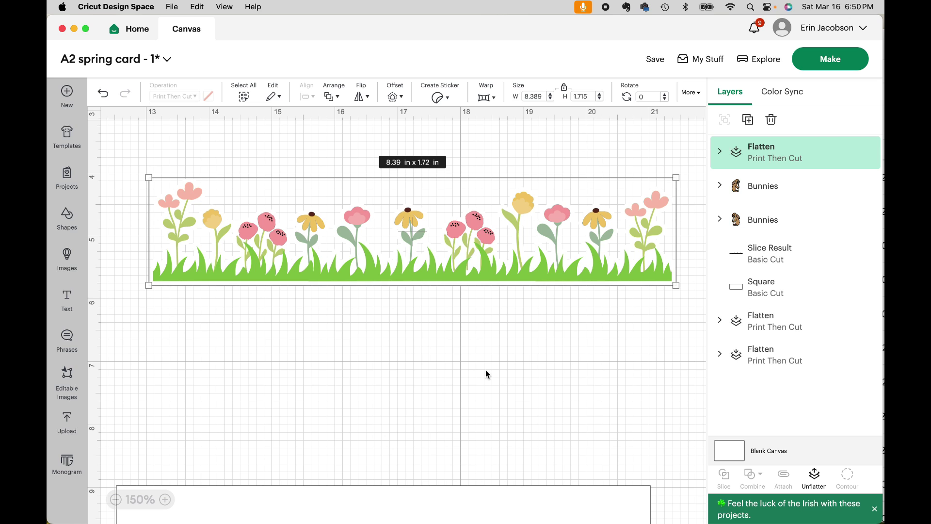
Step: Shift the spare grass strip aside and move the white rectangle behind the flattened flower border
left_click(116, 499)
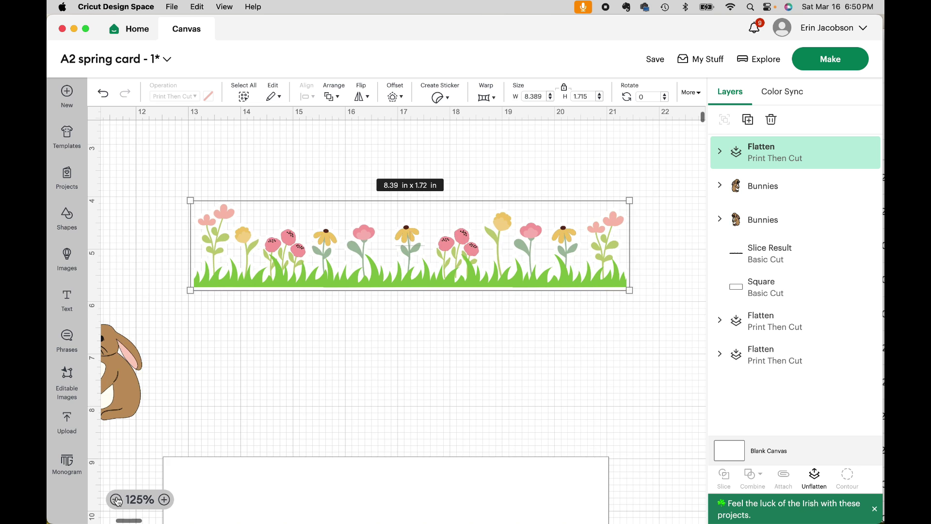
left_click(116, 499)
left_click(116, 500)
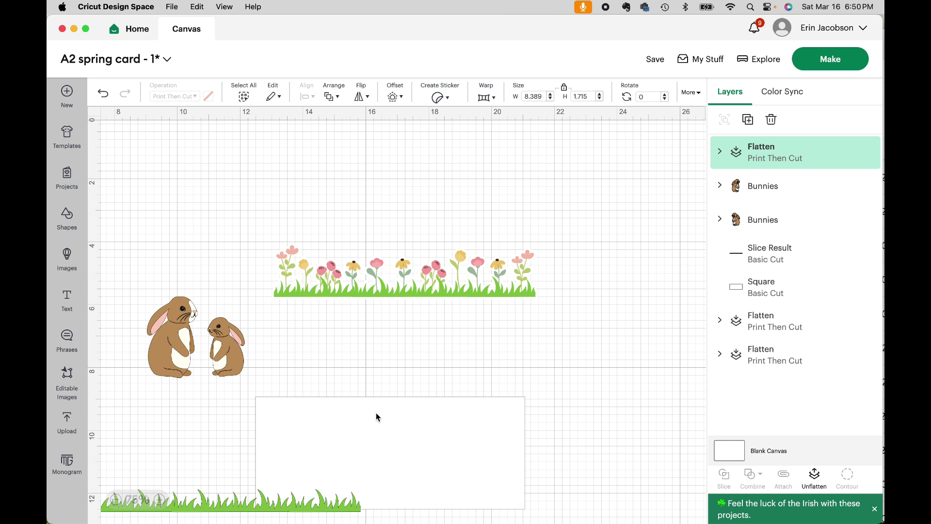
scroll(377, 360, "down", 2)
left_click_drag(203, 484, 291, 509)
left_click_drag(440, 419, 455, 218)
Step: Place the large and small bunnies facing each other behind the flowers at the left part of the border
left_click_drag(229, 328, 389, 240)
left_click_drag(180, 318, 332, 226)
left_click_drag(395, 227, 384, 221)
left_click(414, 338)
left_click(395, 315)
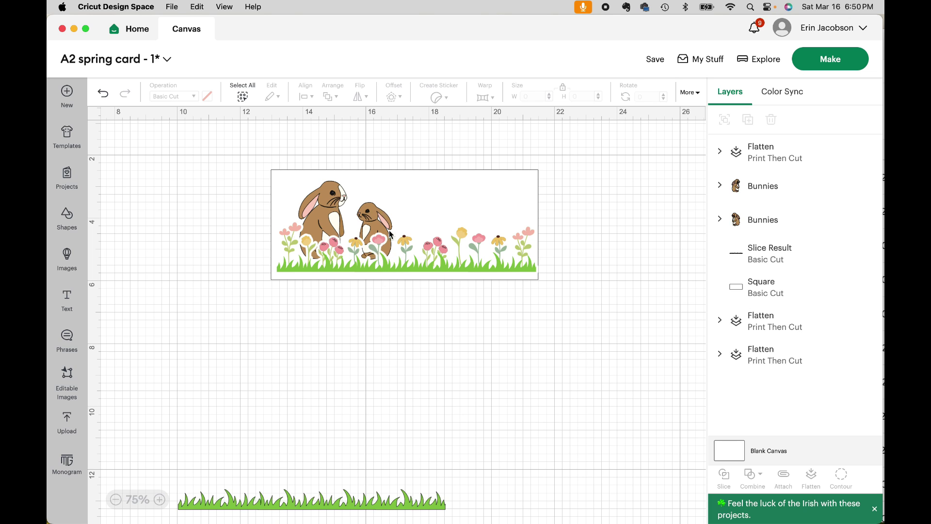
left_click_drag(375, 223, 376, 225)
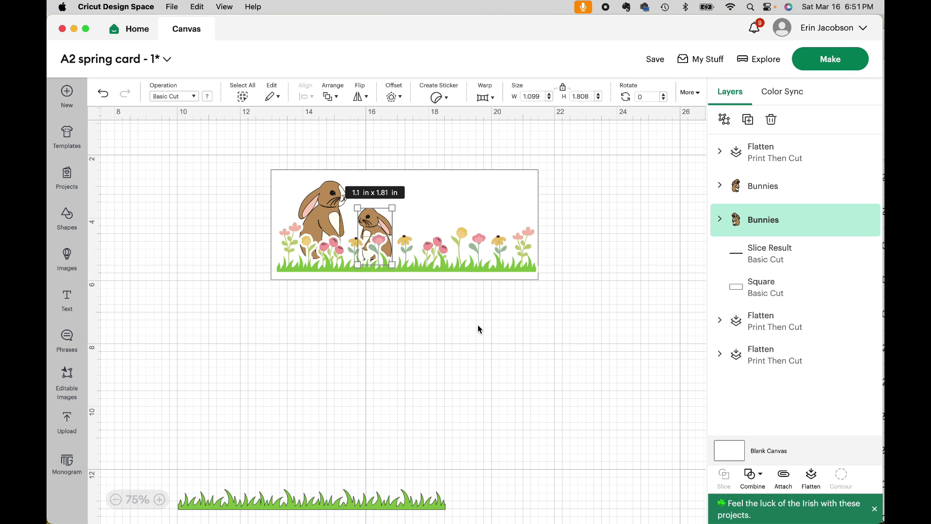
Step: Move the white rectangle out from behind the scene and delete it along with the spare grass strip
left_click(512, 330)
scroll(491, 361, "down", 1)
scroll(491, 361, "down", 1)
left_click_drag(484, 166, 464, 313)
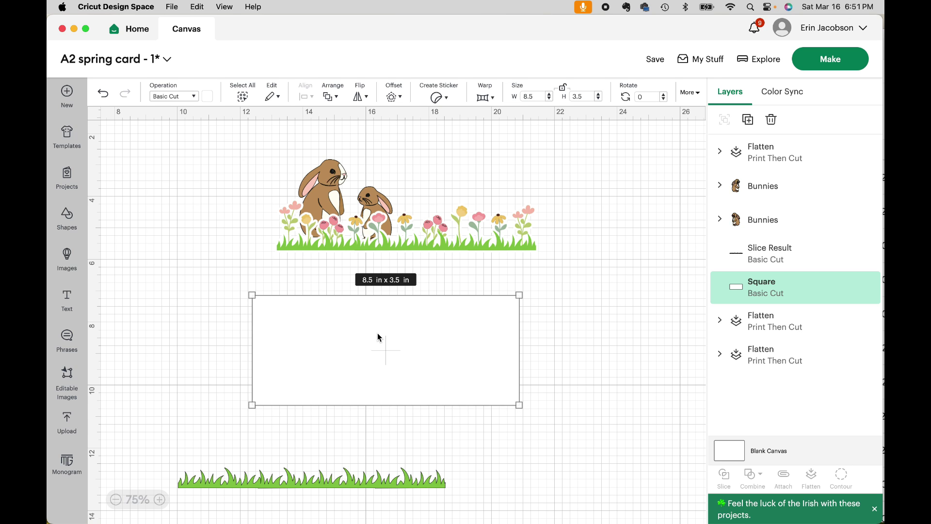
key("Delete")
scroll(359, 422, "down", 2)
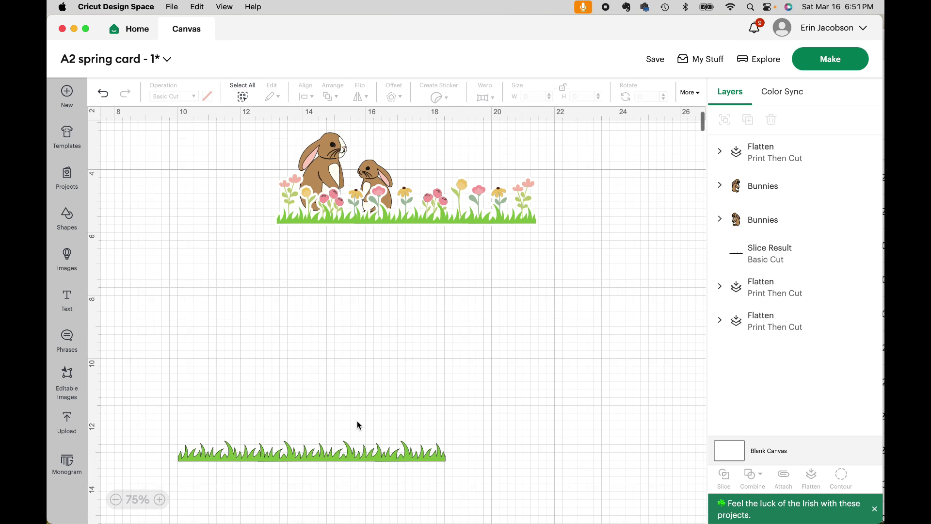
left_click(340, 449)
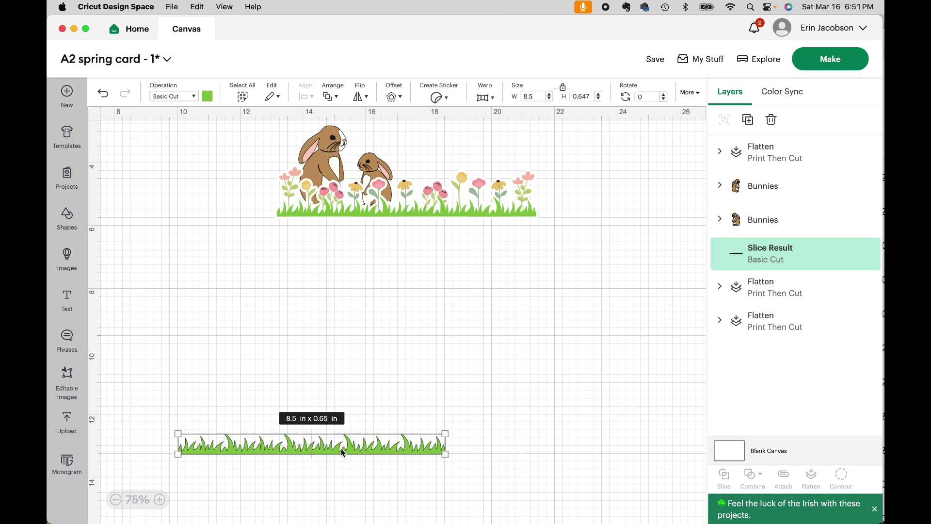
key("Delete")
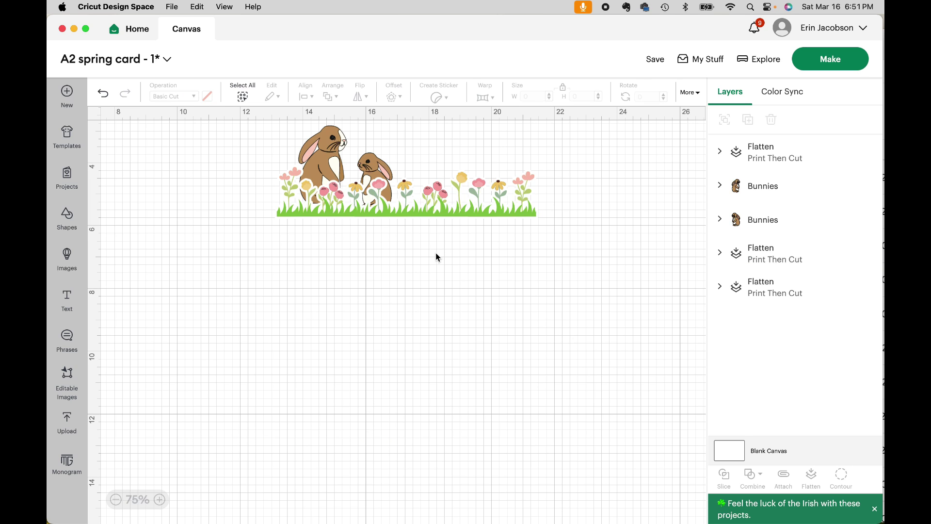
Step: Move the large and small bunnies out of the flower border and place them side by side below it
left_click(334, 147)
left_click_drag(333, 148, 316, 306)
left_click_drag(371, 168, 379, 318)
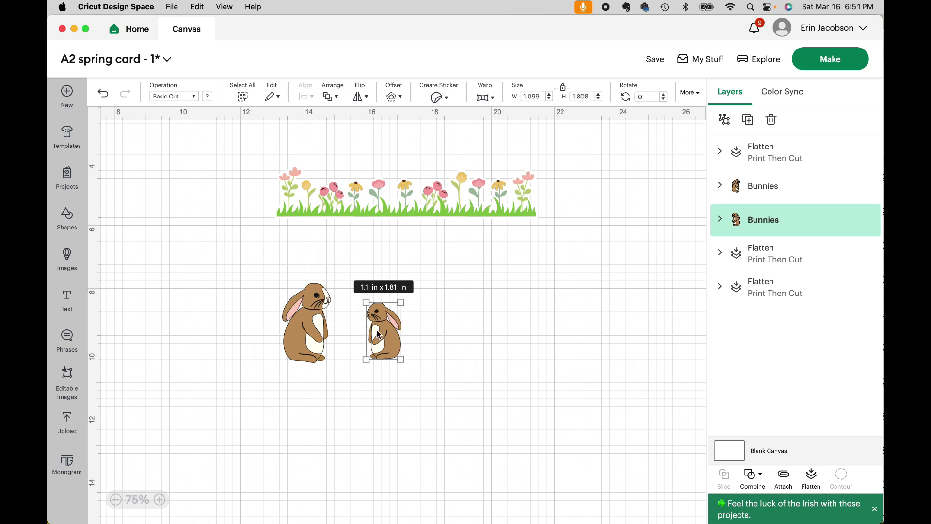
left_click_drag(269, 262, 339, 364)
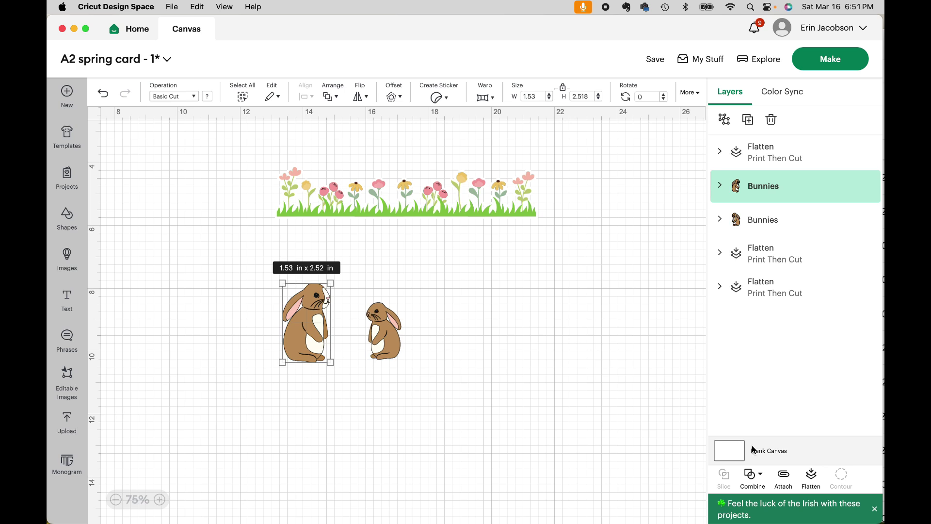
left_click(813, 475)
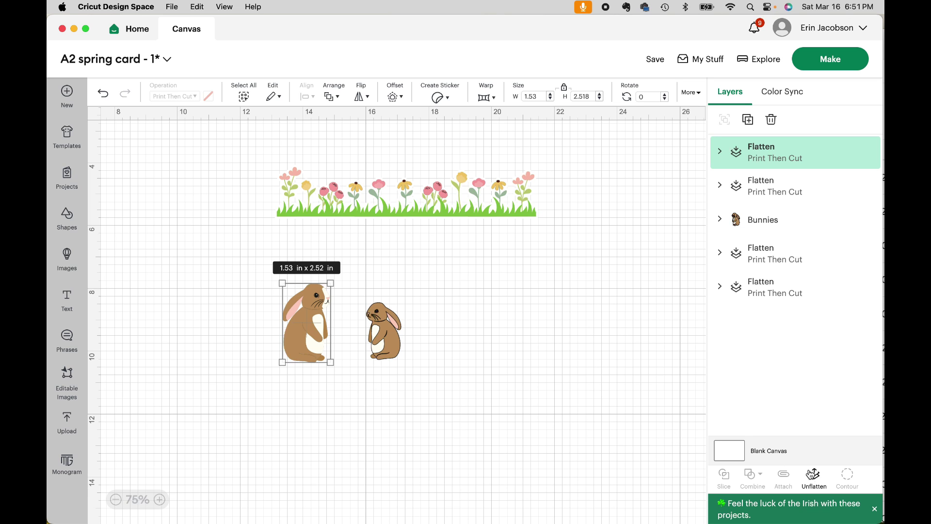
left_click(814, 477)
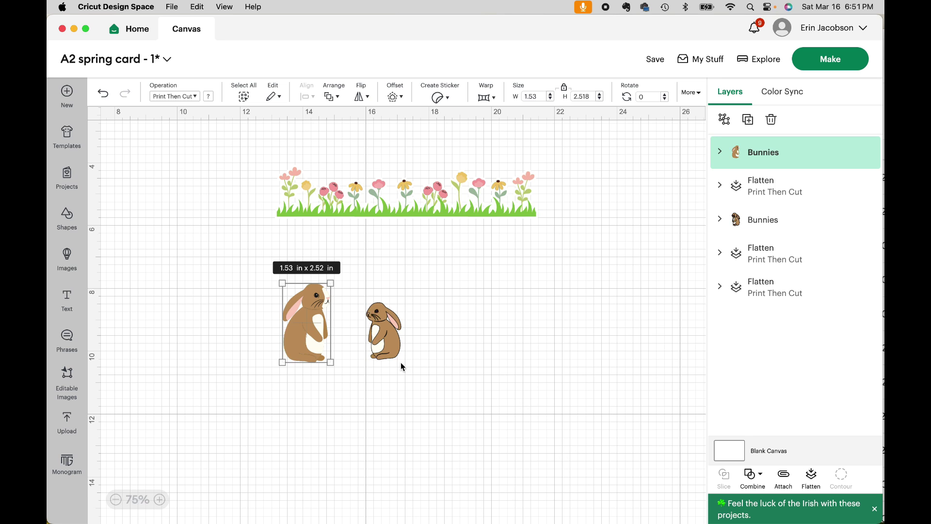
left_click(103, 94)
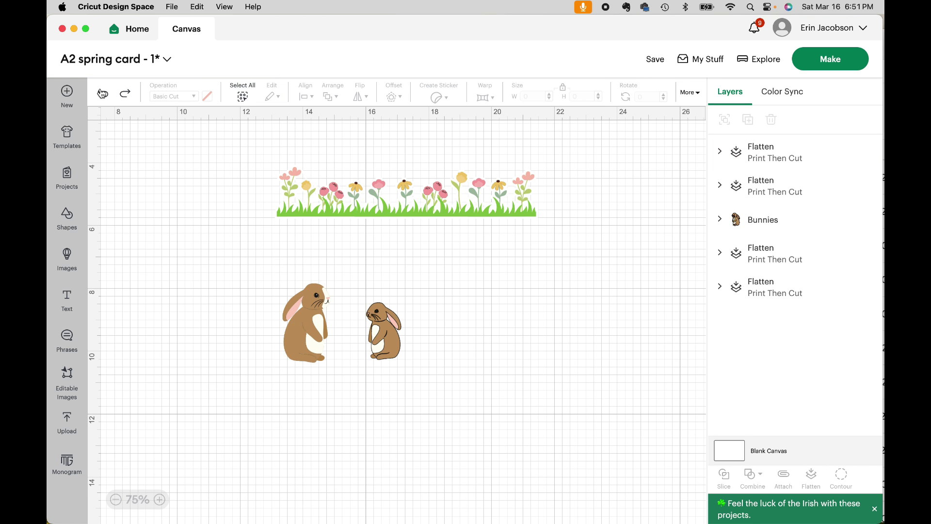
left_click(103, 93)
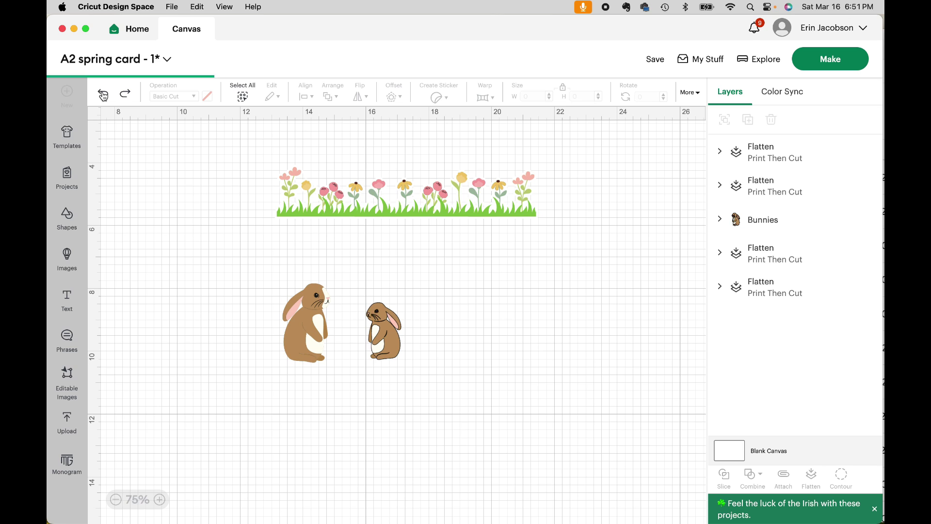
Step: Add a 0.056 in offset with rounded corners around the large bunny and colour the offset white
left_click_drag(269, 272, 333, 358)
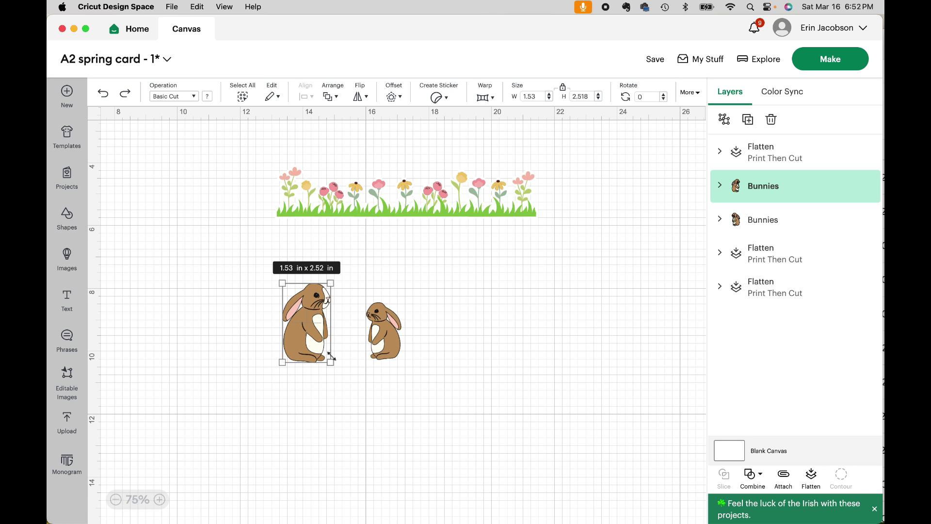
left_click(400, 98)
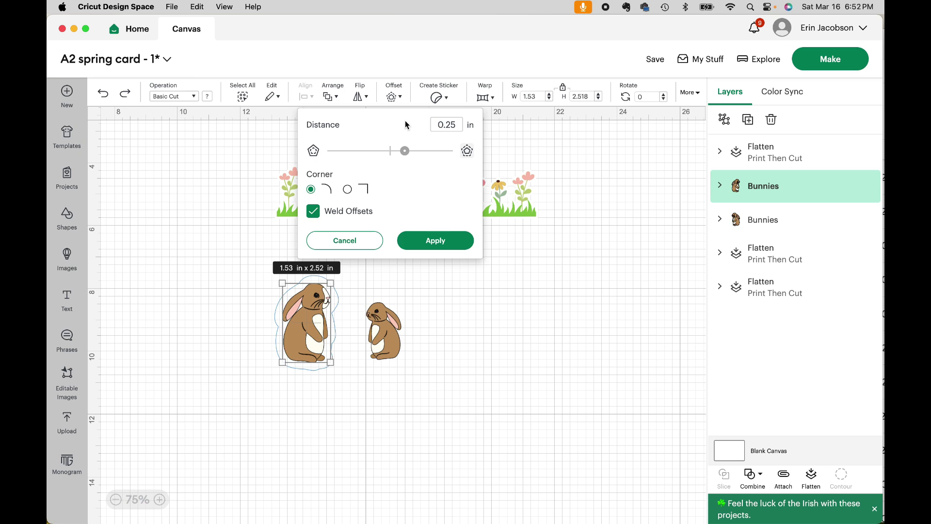
left_click_drag(408, 154, 395, 152)
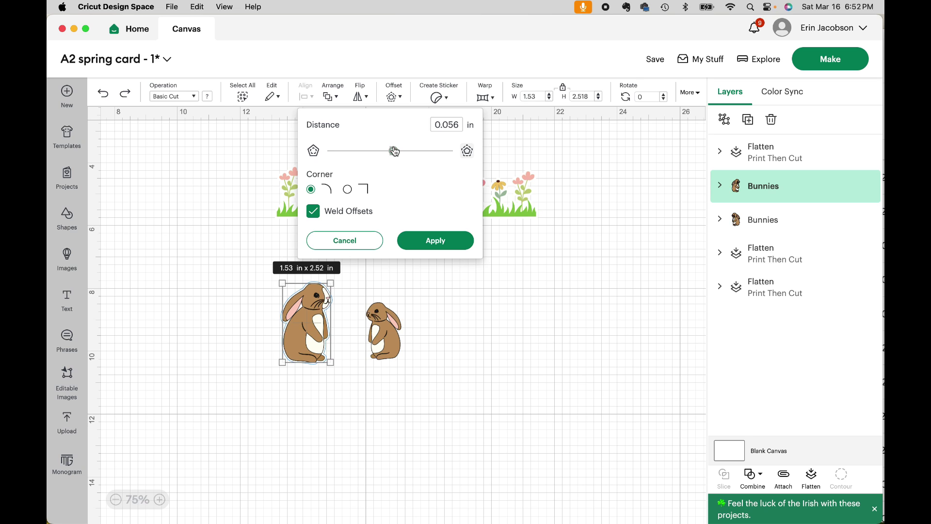
left_click(438, 241)
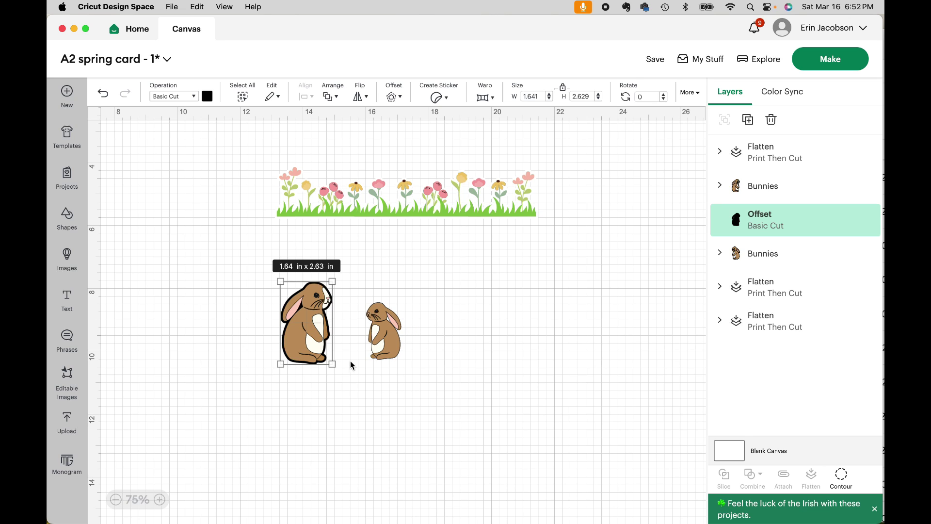
left_click(208, 96)
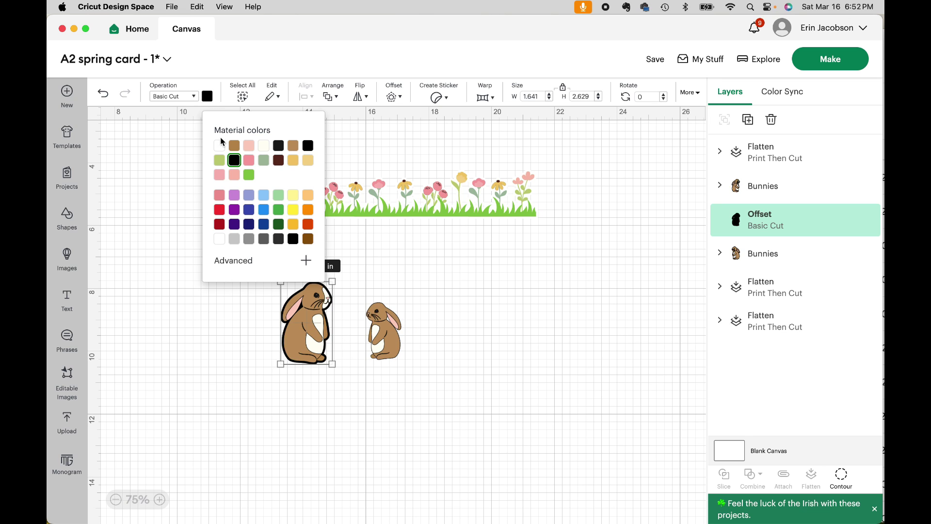
left_click(219, 145)
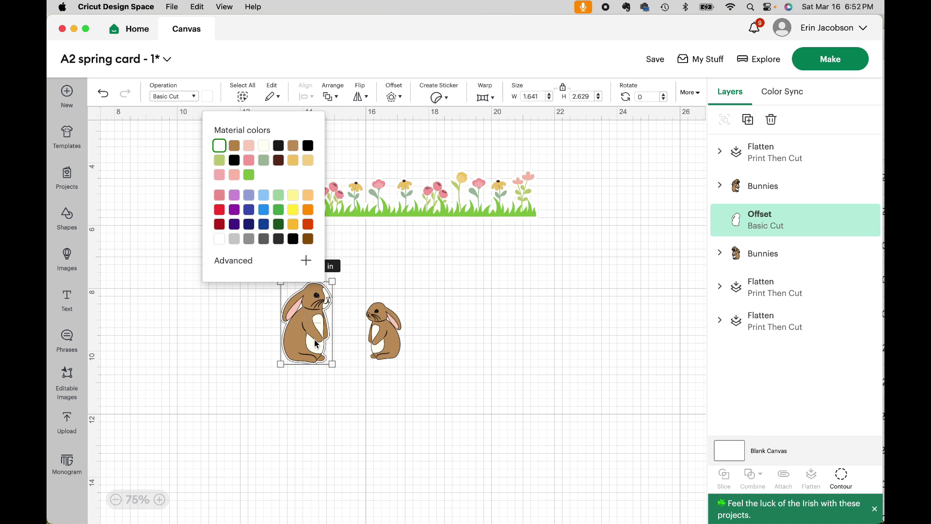
Step: Flatten the large bunny together with its white offset into one Print Then Cut image
left_click(493, 433)
left_click_drag(286, 269, 339, 378)
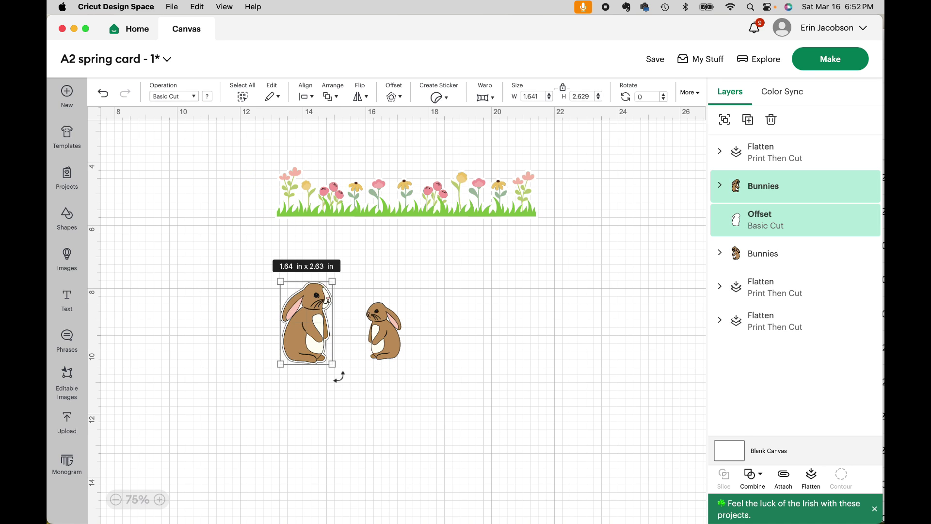
left_click(812, 478)
left_click(449, 345)
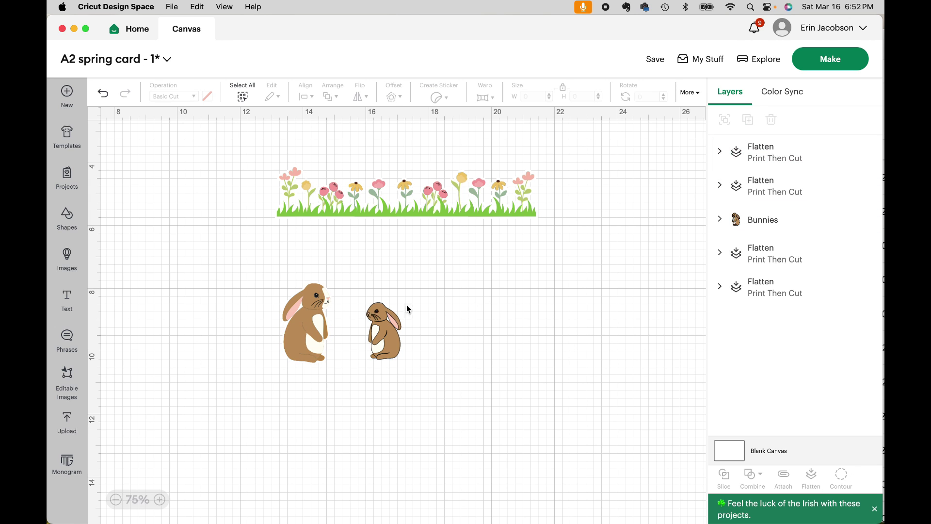
Step: Add a 0.056 in offset around the small bunny and colour the offset white
left_click(160, 500)
left_click(162, 501)
left_click(163, 501)
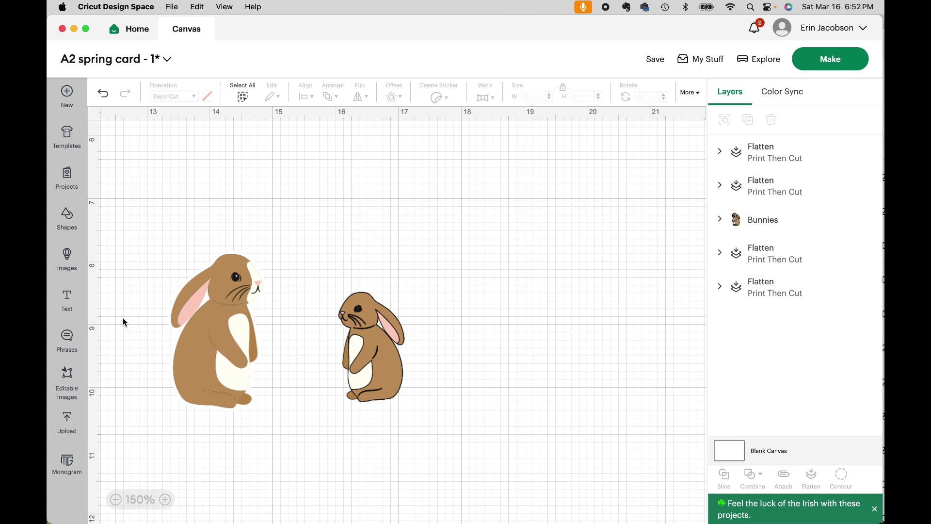
scroll(145, 316, "left", 2)
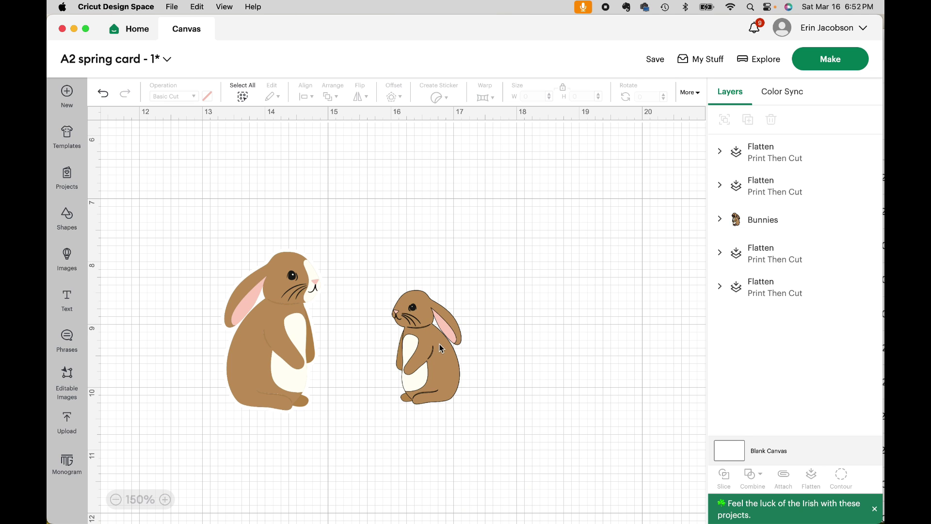
left_click_drag(382, 275, 479, 411)
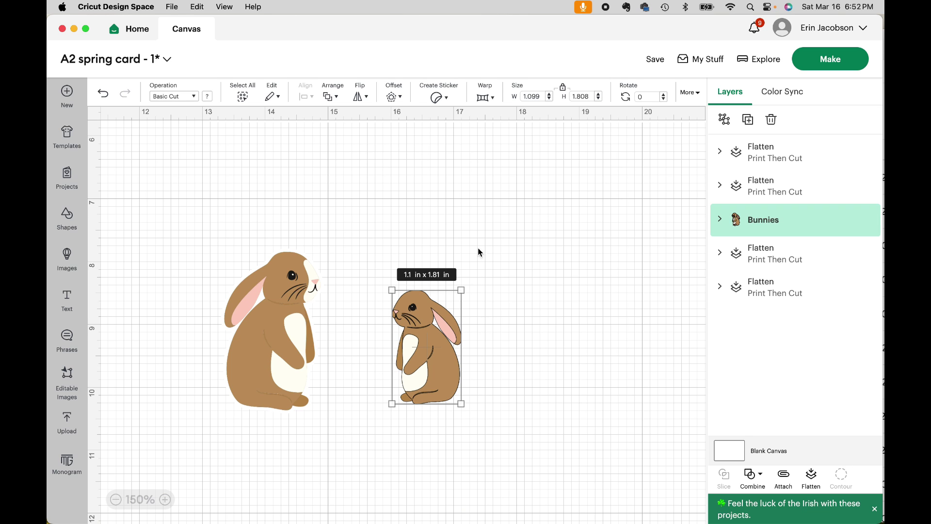
left_click(393, 98)
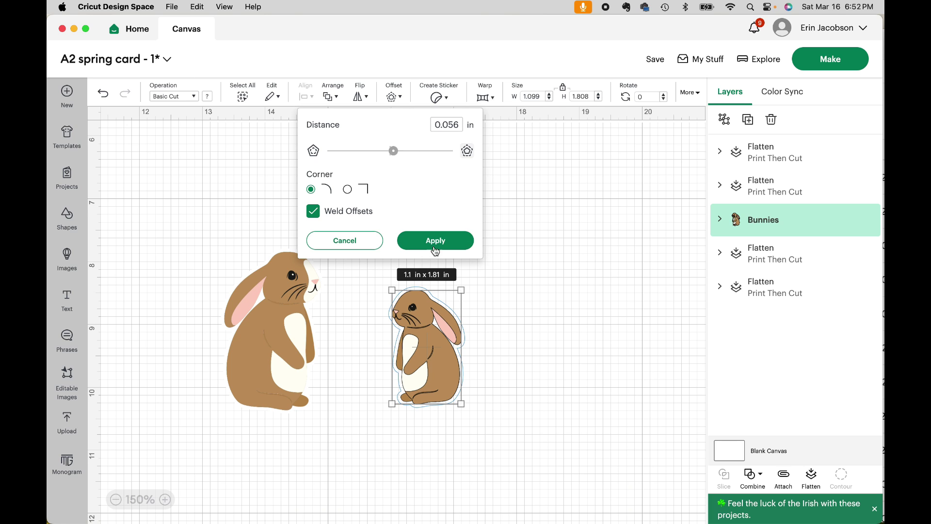
left_click(435, 243)
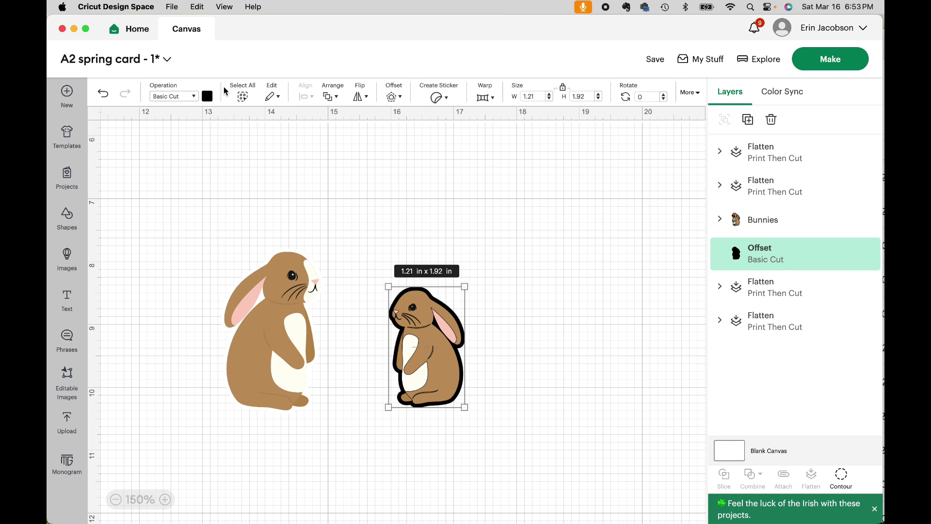
left_click(207, 97)
left_click(220, 145)
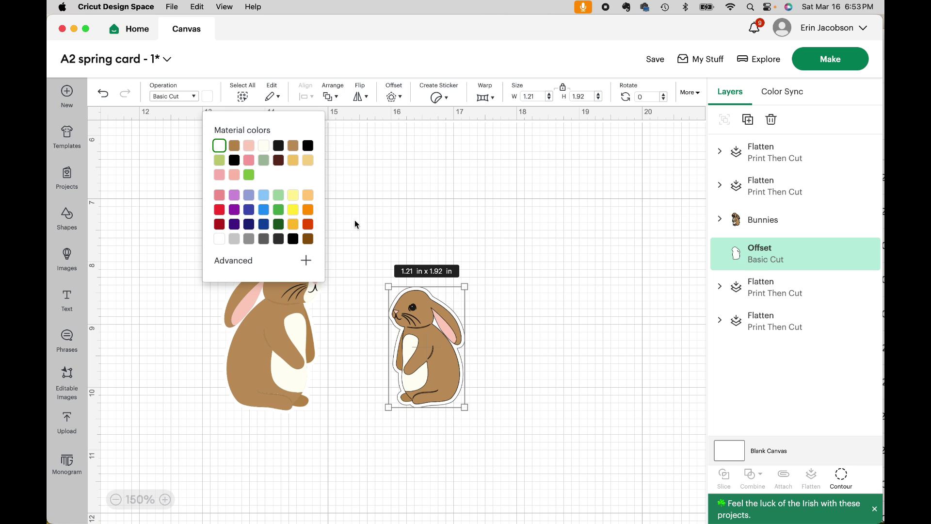
Step: Flatten the small bunny together with its white offset into one Print Then Cut image
left_click(374, 262)
left_click_drag(374, 260, 485, 417)
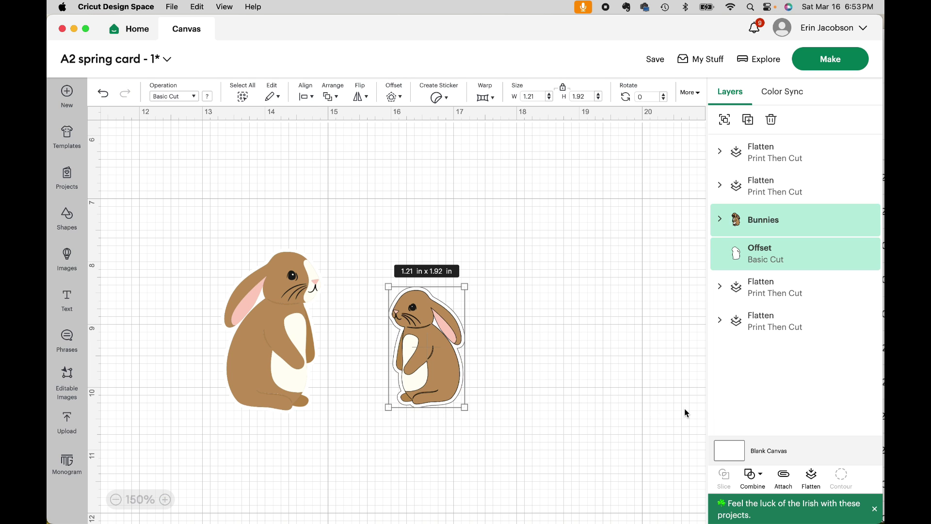
left_click(818, 480)
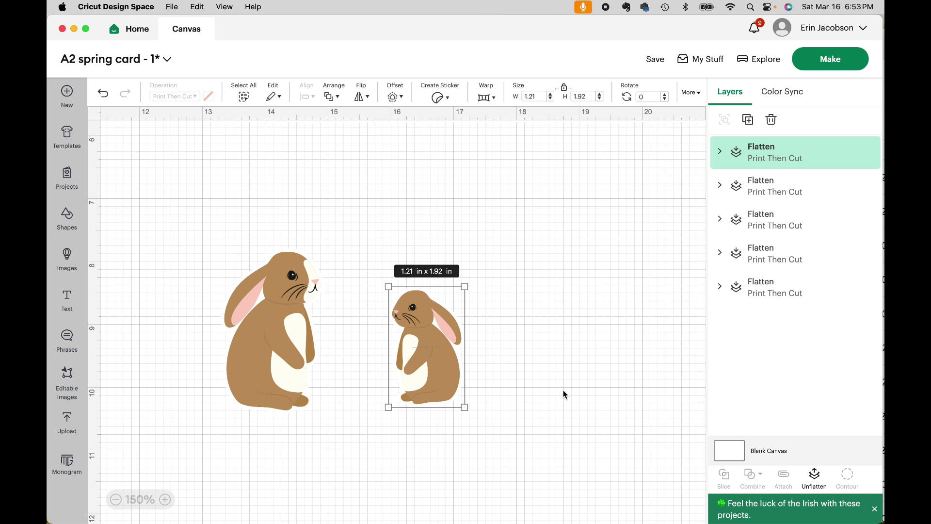
Step: Hide the older flattened bunny and short flower border lower on the canvas so they are excluded from cutting
left_click(116, 500)
left_click(117, 501)
left_click(117, 500)
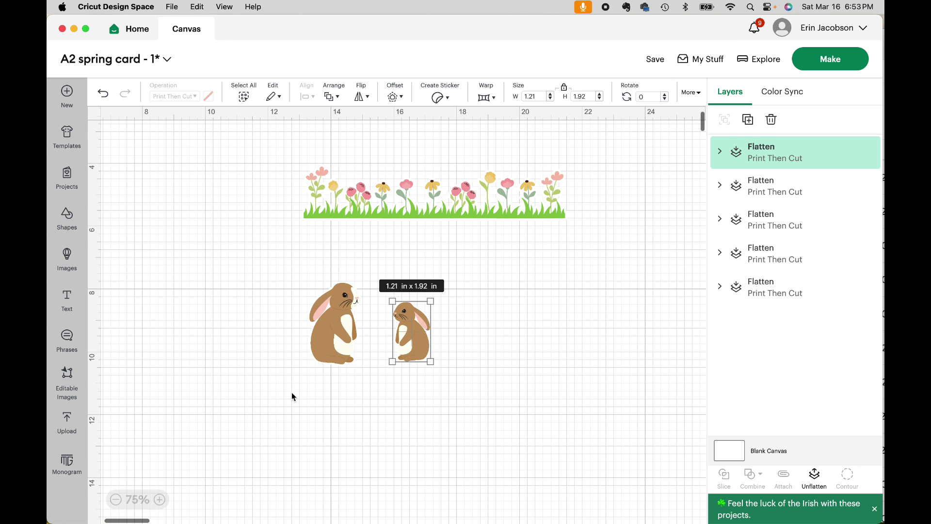
scroll(319, 380, "down", 10)
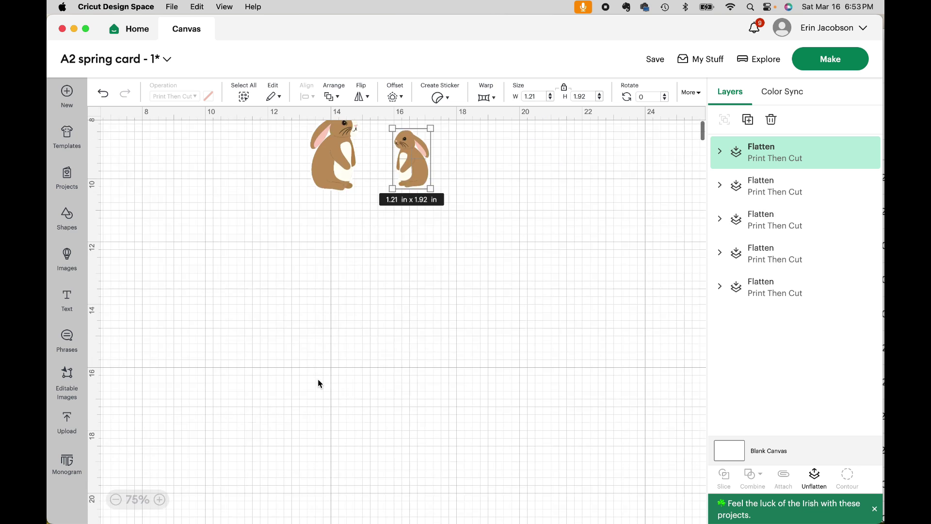
scroll(318, 377, "left", 5)
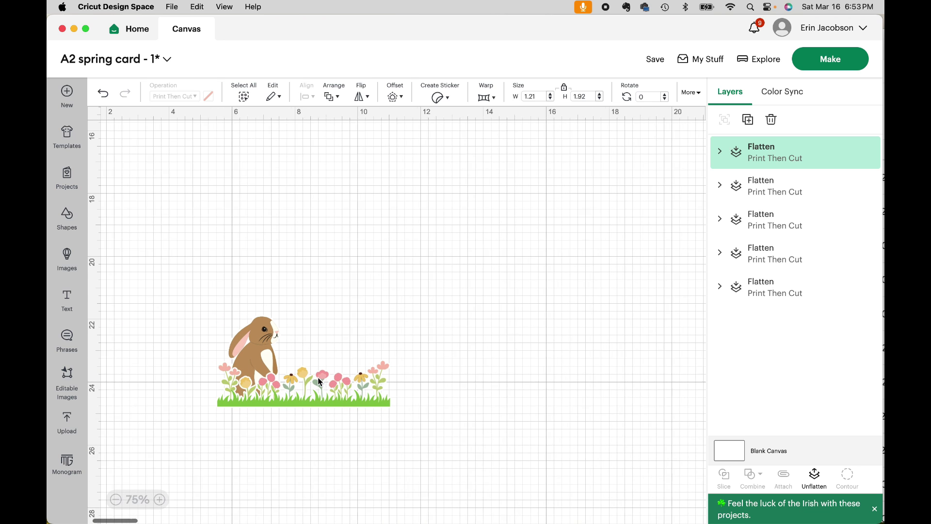
left_click_drag(204, 301, 410, 427)
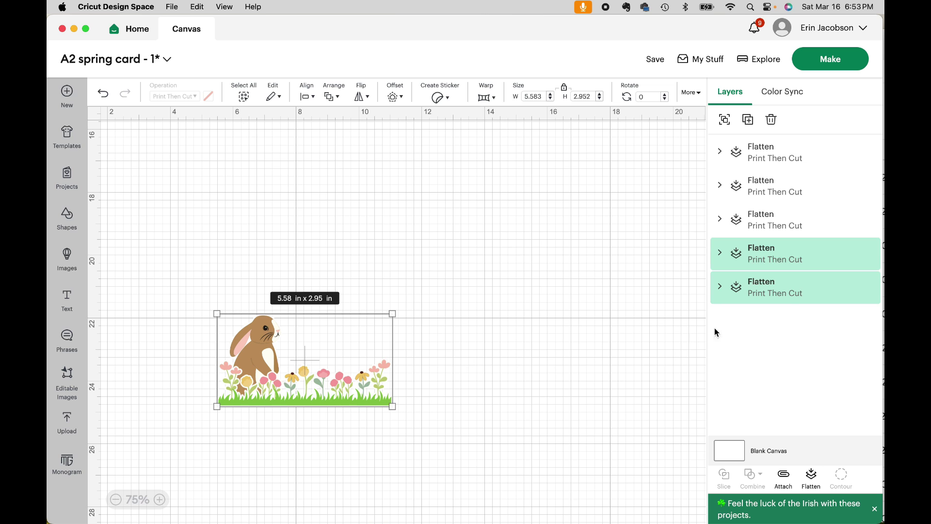
left_click(853, 253)
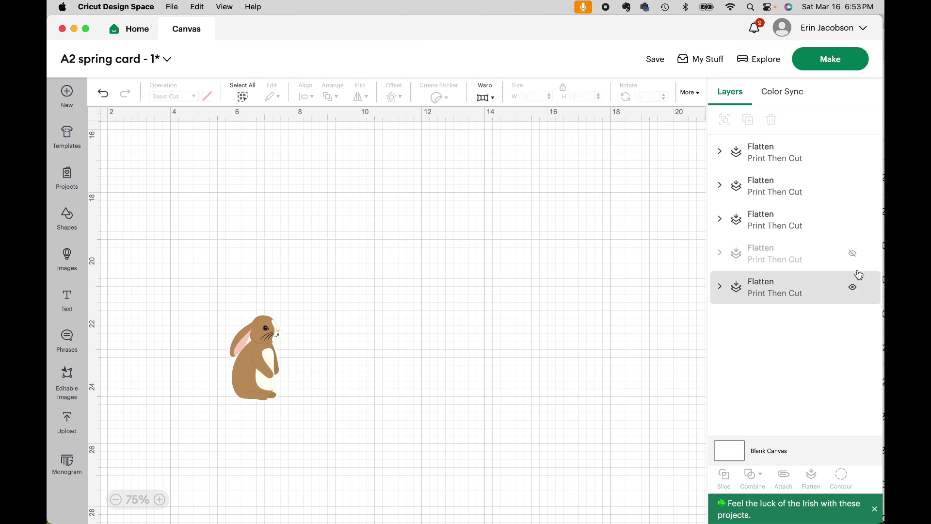
left_click(853, 287)
Step: Send the visible flower border and the two flattened bunnies to mat preparation
scroll(556, 245, "up", 6)
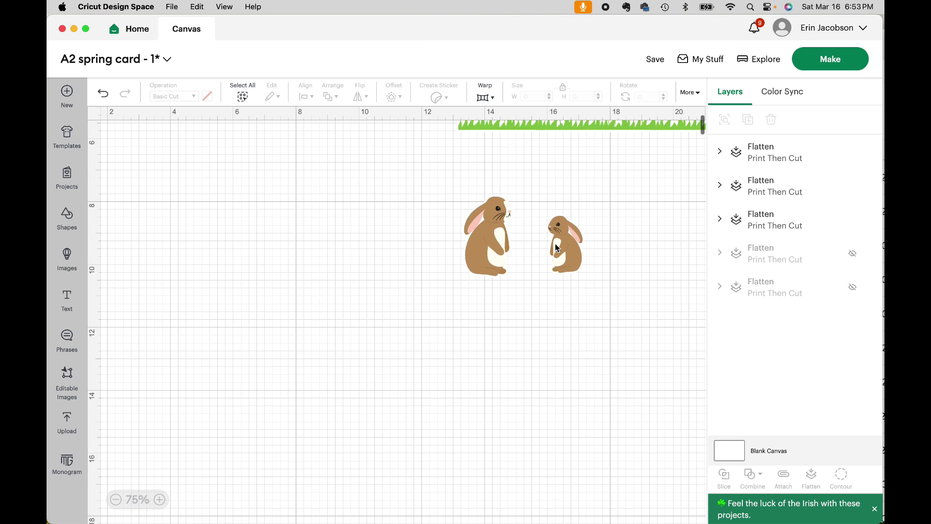
scroll(556, 246, "up", 5)
scroll(556, 247, "right", 5)
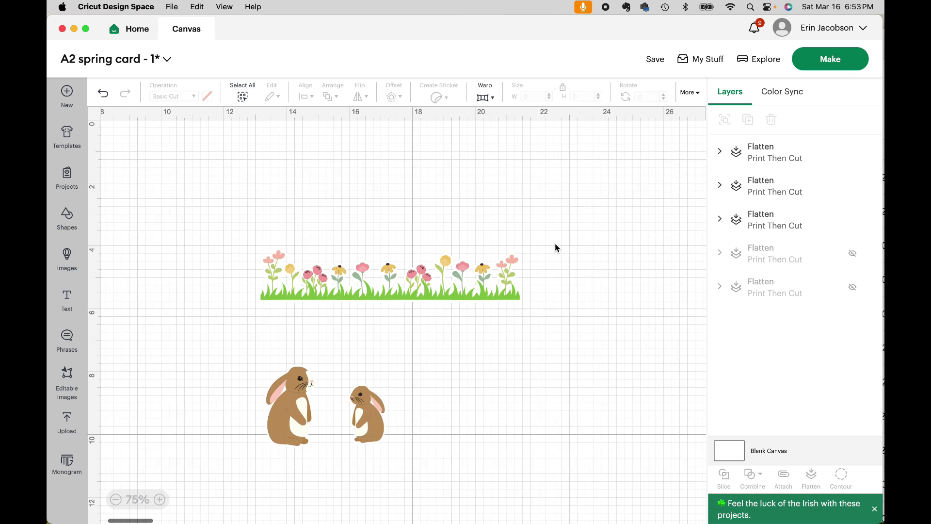
scroll(557, 247, "right", 1)
left_click(831, 60)
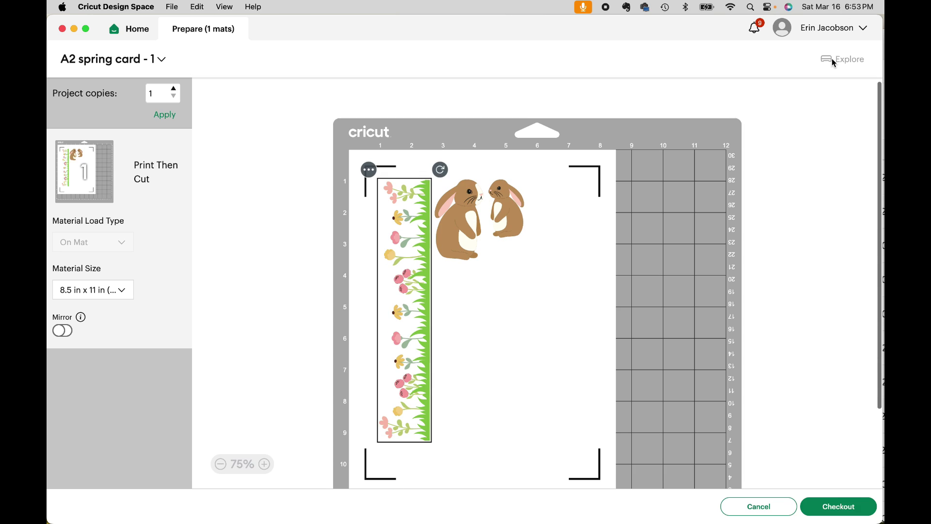
Step: Apply 3 project copies and check how the pieces are laid out on both Print Then Cut mats
scroll(598, 236, "down", 2)
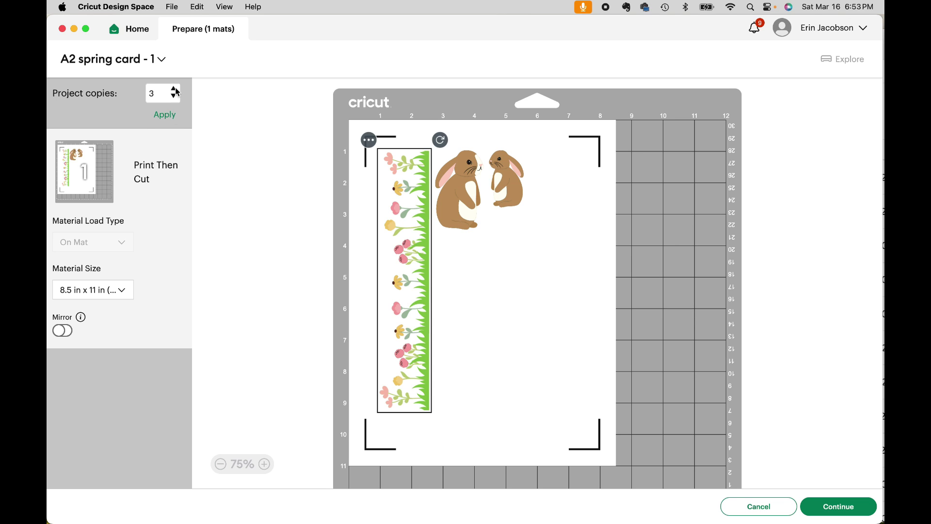
left_click(165, 117)
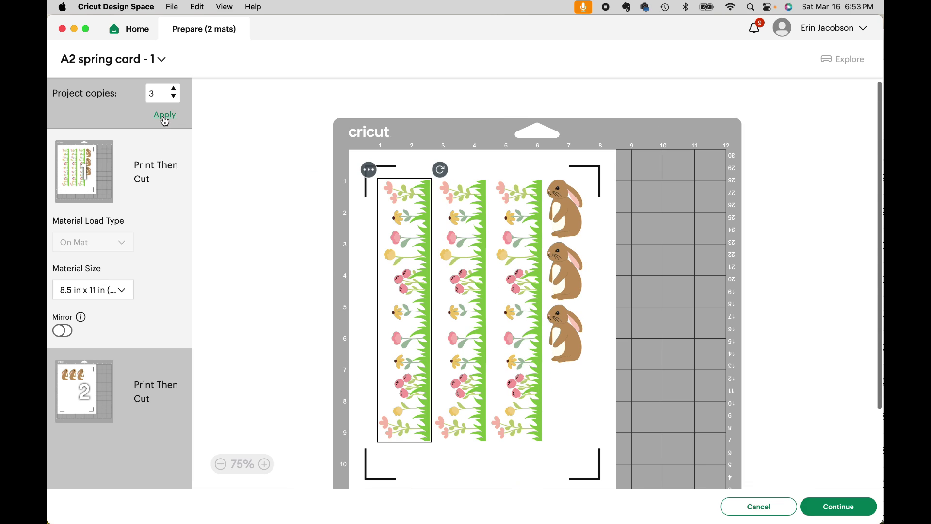
scroll(581, 346, "down", 5)
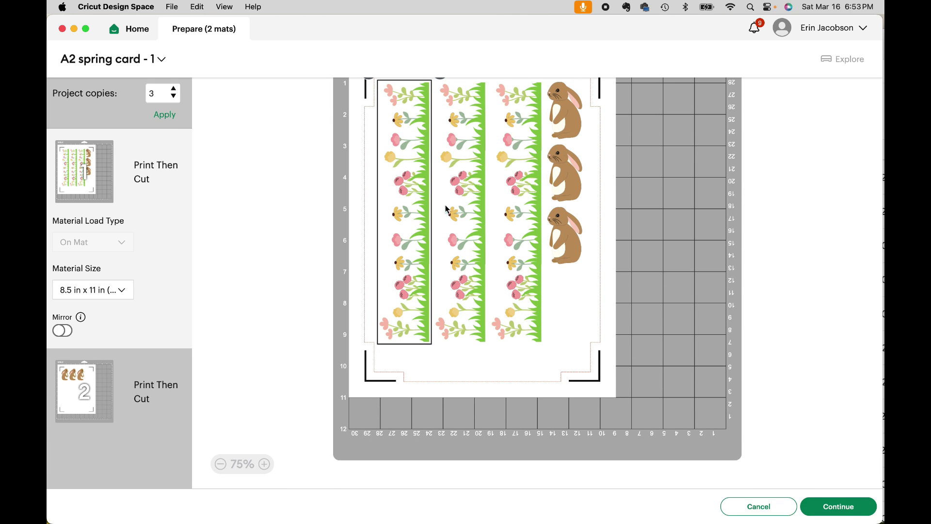
left_click(81, 383)
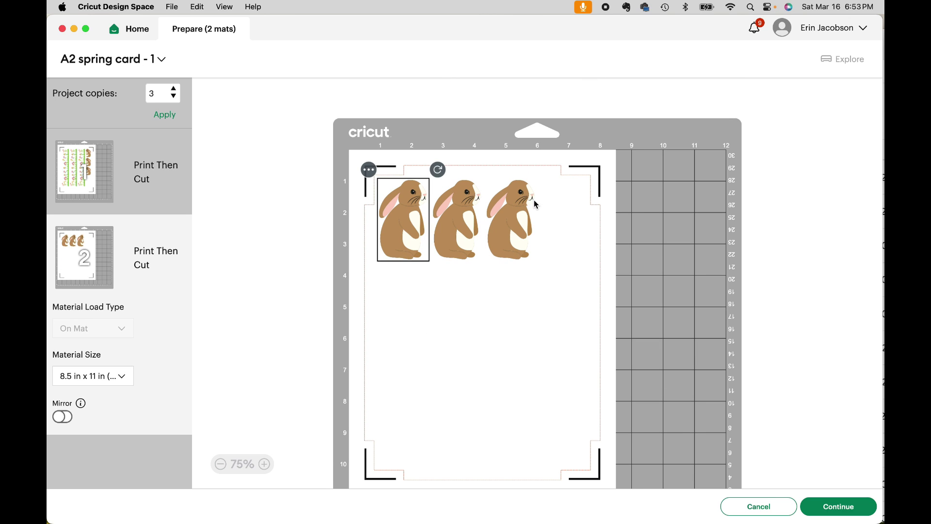
left_click(68, 165)
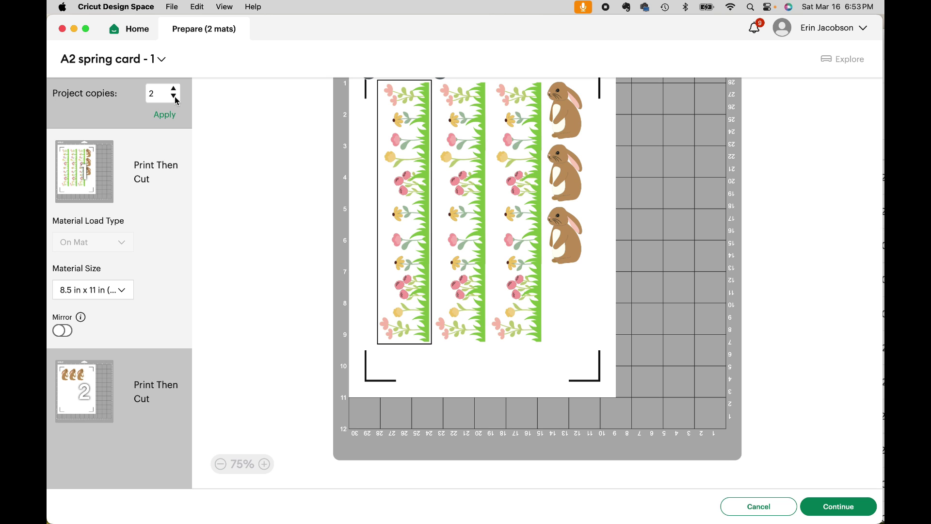
Step: Apply 2 project copies, check the mat layout, and continue to the make stage
left_click(159, 118)
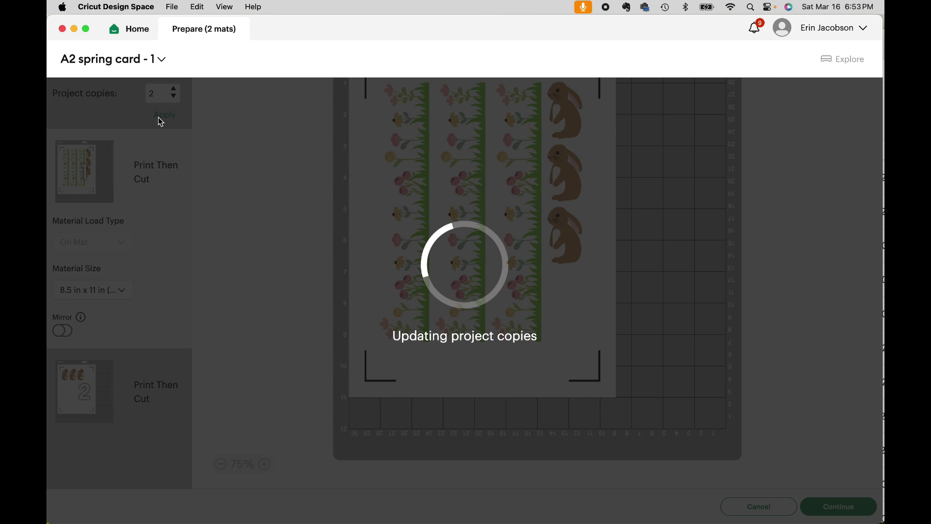
scroll(583, 365, "down", 3)
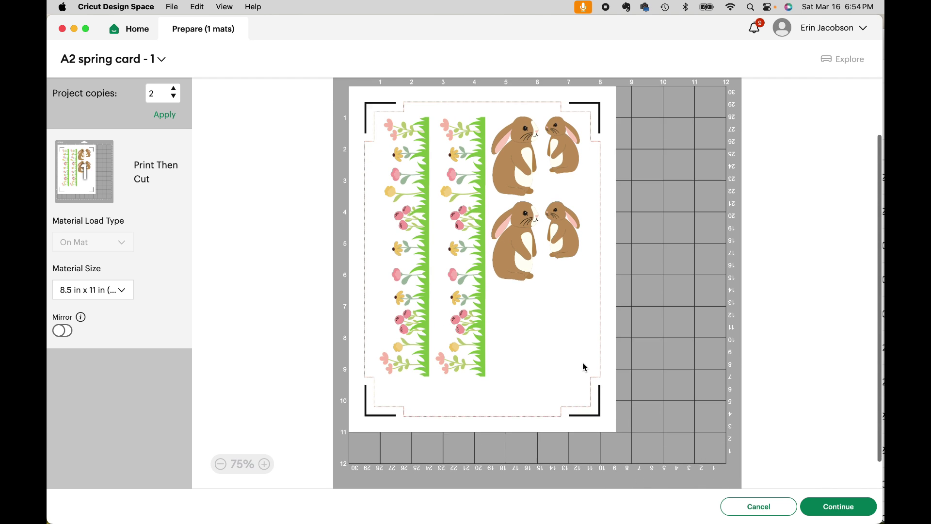
scroll(583, 367, "up", 1)
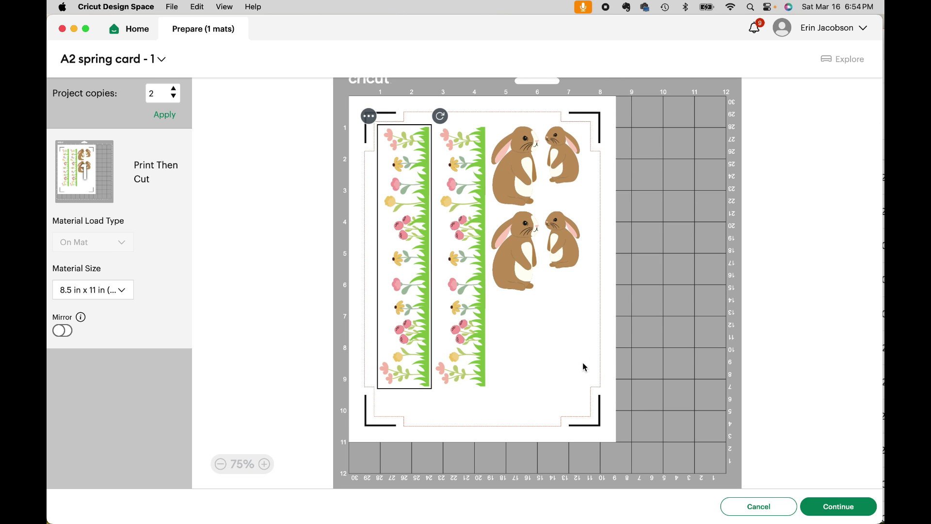
left_click(852, 508)
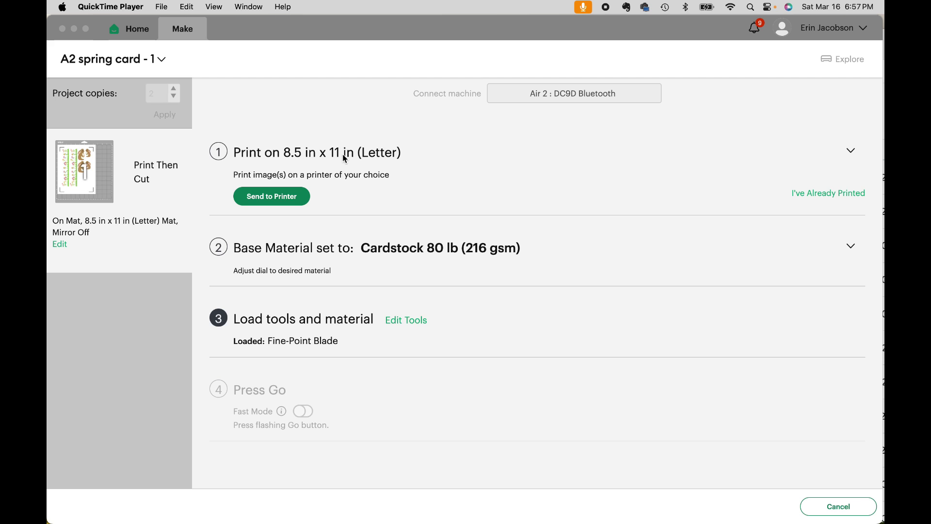
Step: Set up printing of the Print Then Cut sheet with the system dialog enabled and bleed turned off
left_click(266, 196)
left_click(266, 196)
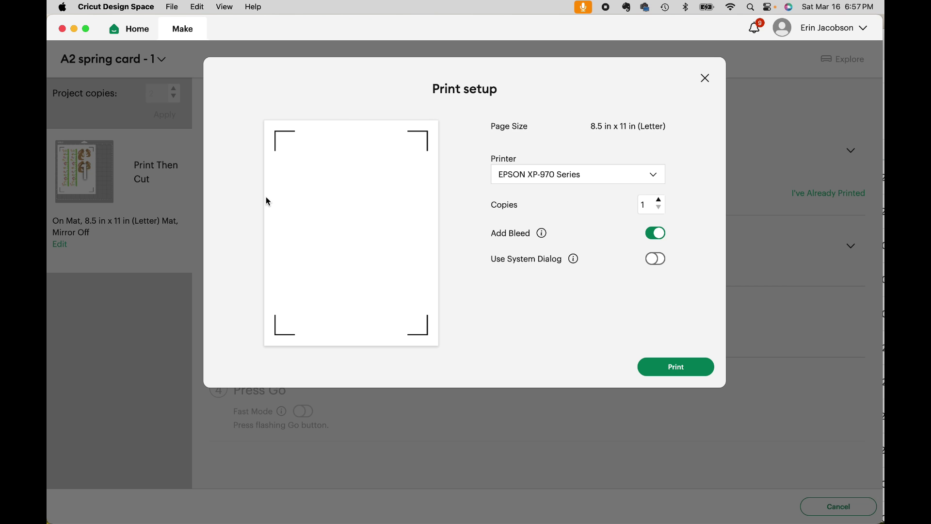
left_click(655, 260)
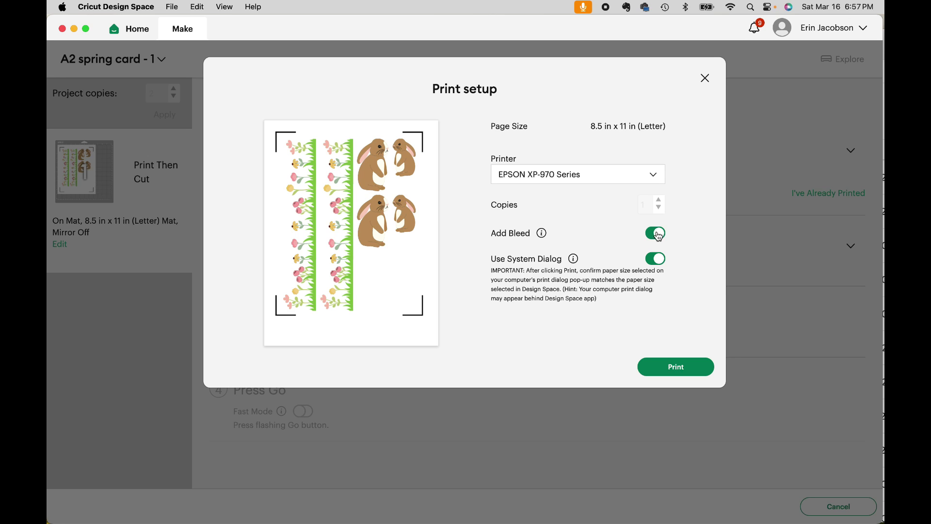
left_click(659, 236)
left_click(658, 236)
left_click(660, 236)
left_click(679, 369)
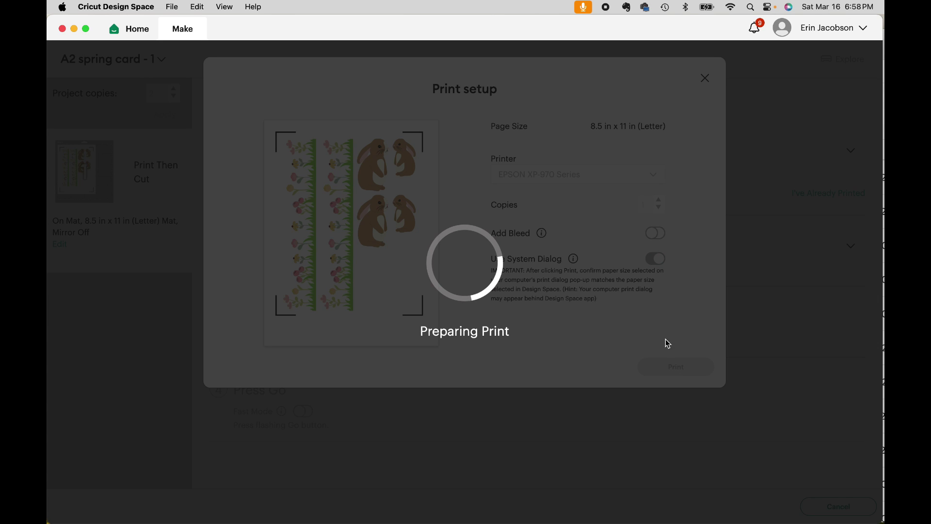
Step: Uncover the system print dialog behind the design window and set the paper feed to Photo Tray
left_click_drag(480, 37, 487, 215)
left_click(495, 127)
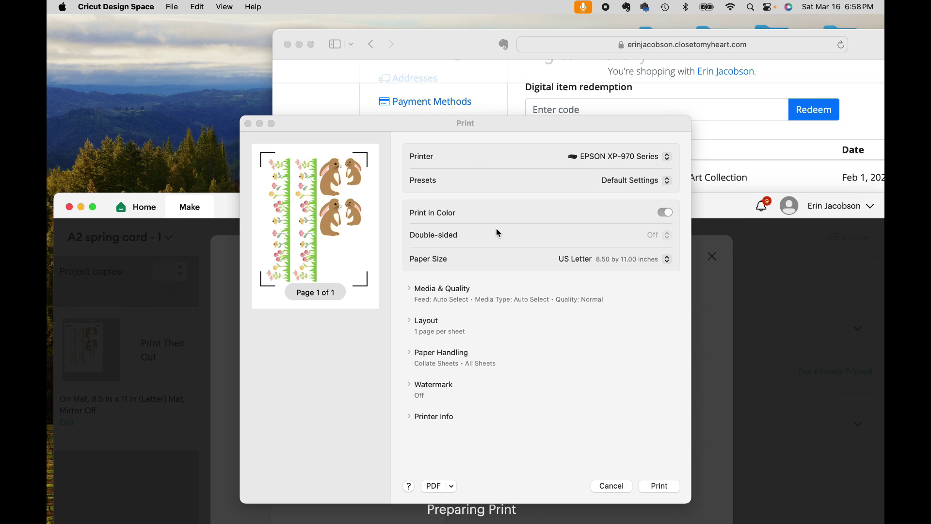
left_click(409, 289)
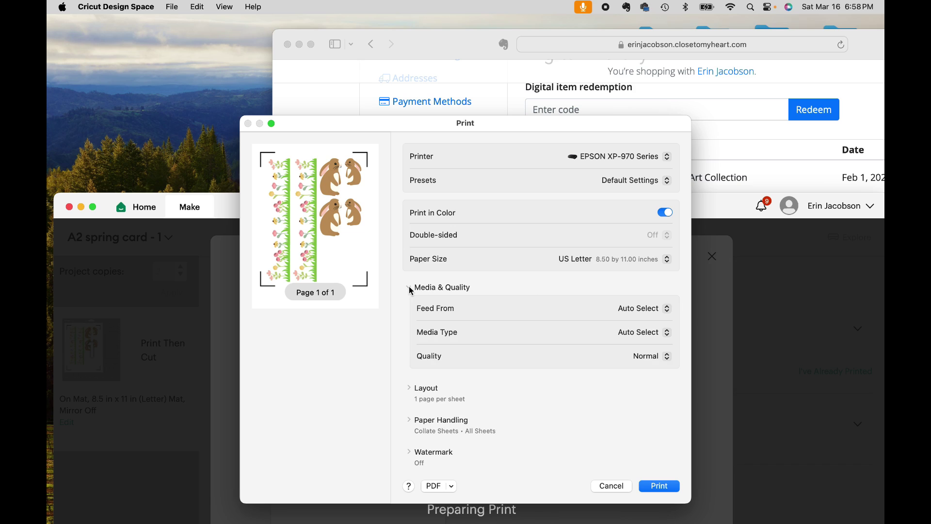
left_click(669, 309)
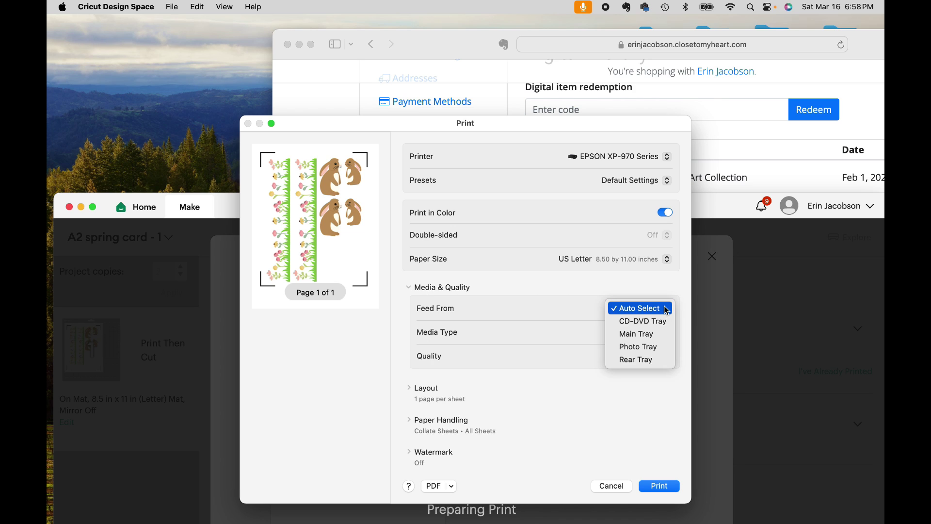
left_click(667, 347)
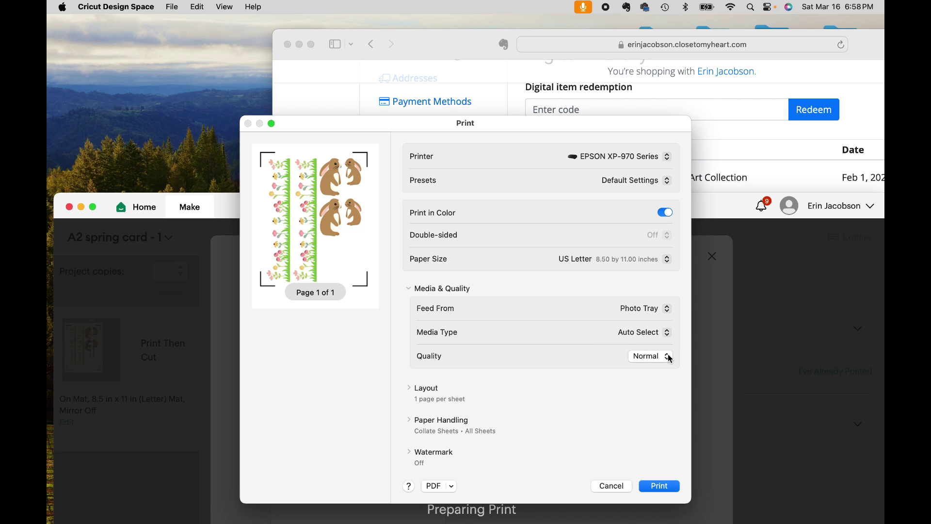
Step: Print the sheet on Photo Matte Paper at Best quality and move the design window back up
left_click(669, 358)
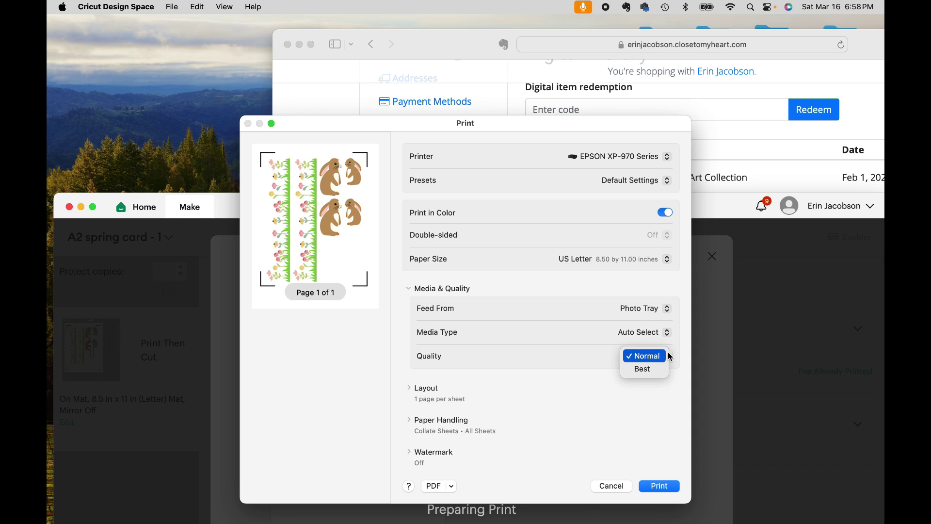
left_click(668, 334)
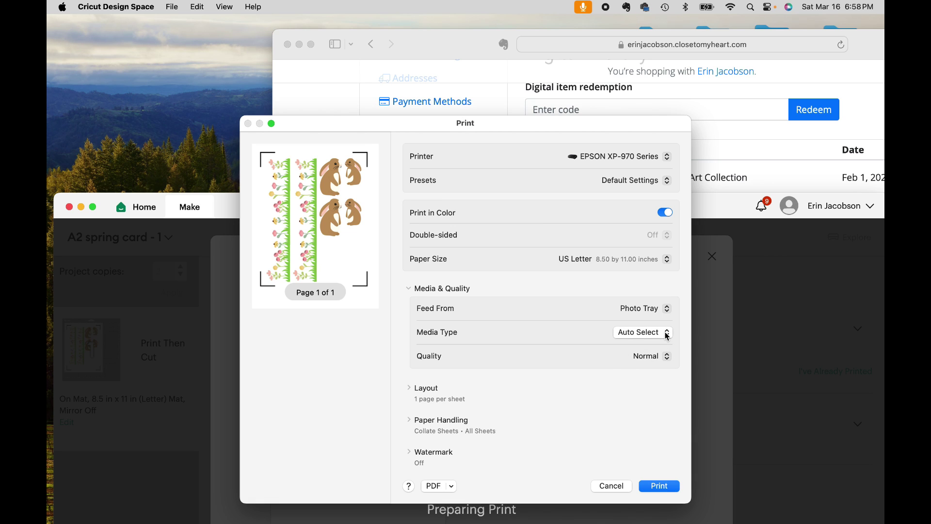
left_click(668, 334)
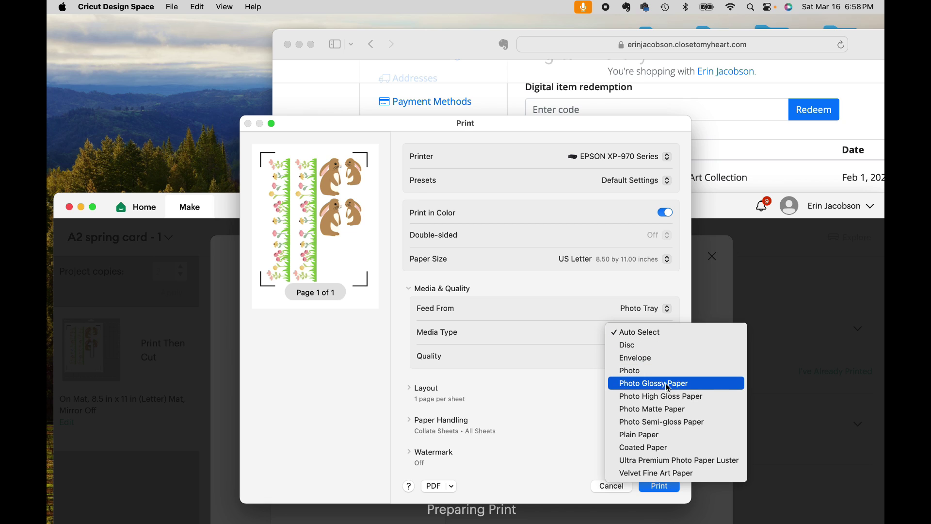
left_click(668, 414)
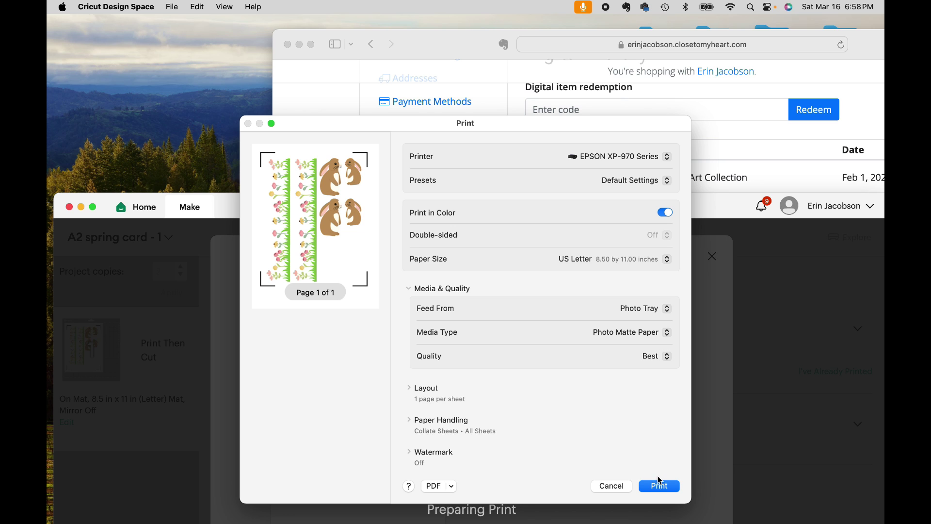
left_click(658, 487)
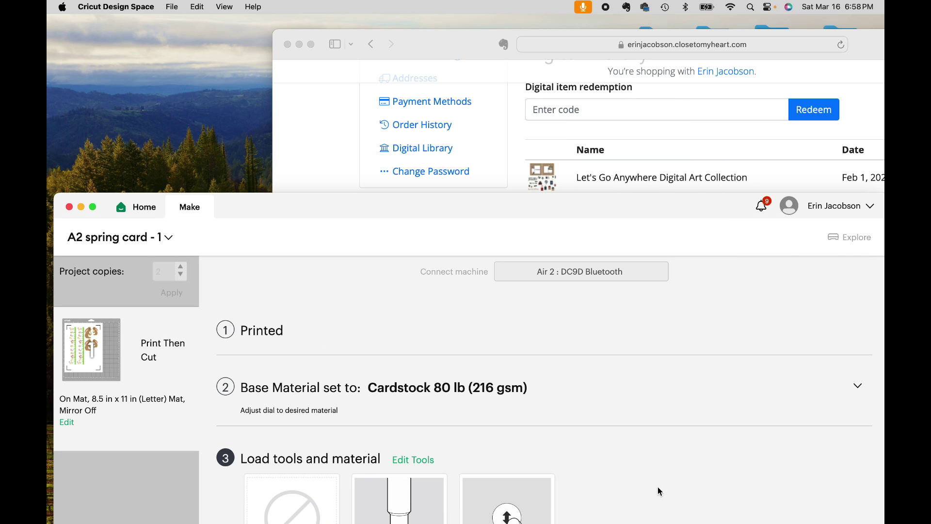
left_click_drag(546, 208, 542, 31)
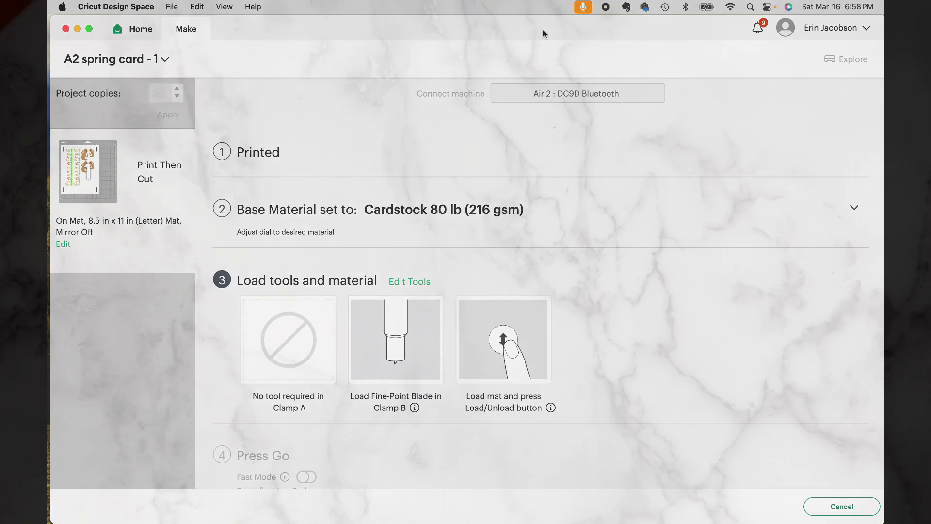